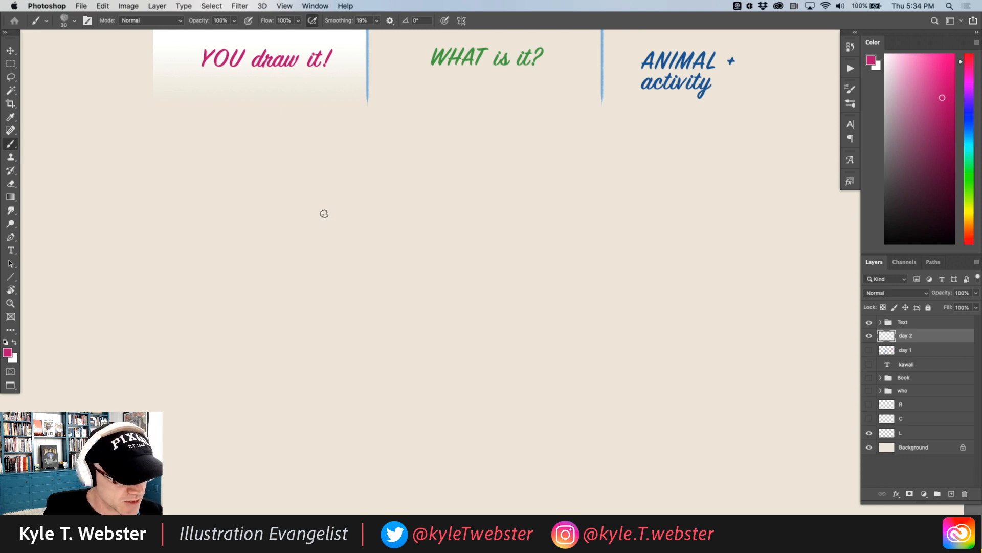
pyautogui.moveTo(323, 212); pyautogui.dragTo(342, 262)
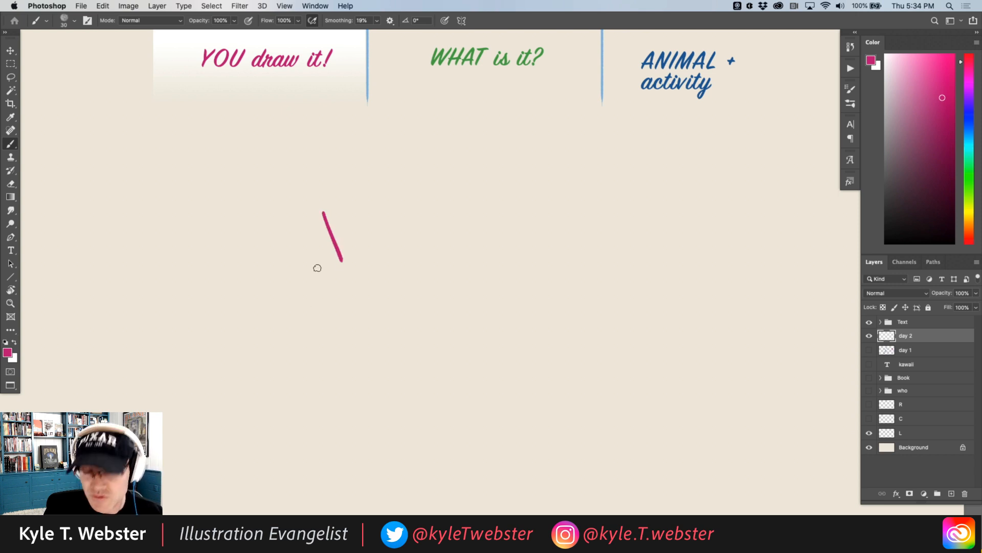
pyautogui.moveTo(418, 216)
pyautogui.mouseDown()
pyautogui.moveTo(392, 210)
pyautogui.moveTo(402, 239)
pyautogui.mouseUp()
pyautogui.moveTo(280, 286)
pyautogui.mouseDown()
pyautogui.moveTo(281, 263)
pyautogui.moveTo(265, 268)
pyautogui.moveTo(257, 245)
pyautogui.moveTo(233, 255)
pyautogui.mouseUp()
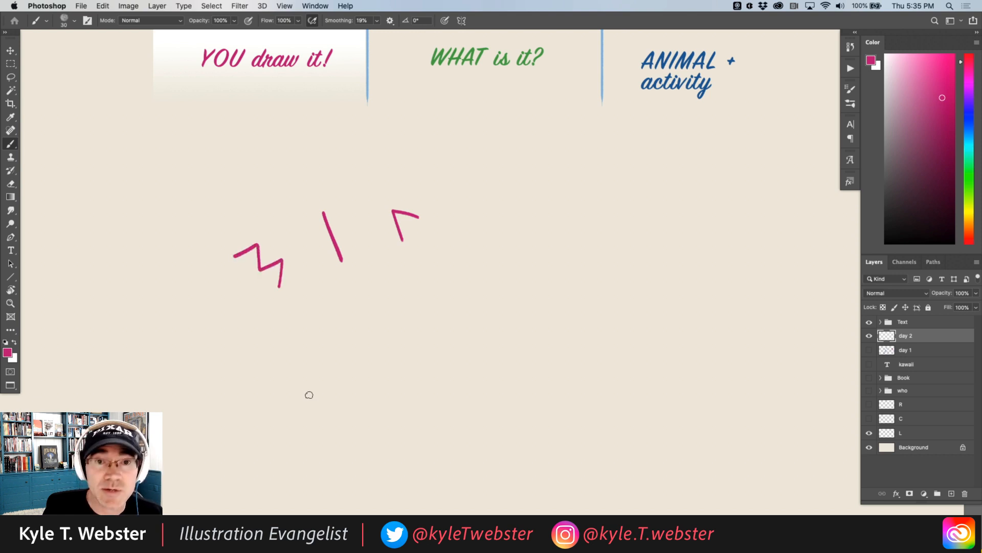
pyautogui.moveTo(322, 303)
pyautogui.mouseDown()
pyautogui.moveTo(316, 361)
pyautogui.moveTo(296, 400)
pyautogui.moveTo(263, 397)
pyautogui.mouseUp()
pyautogui.moveTo(352, 335)
pyautogui.mouseDown()
pyautogui.moveTo(371, 331)
pyautogui.moveTo(390, 352)
pyautogui.moveTo(362, 396)
pyautogui.mouseUp()
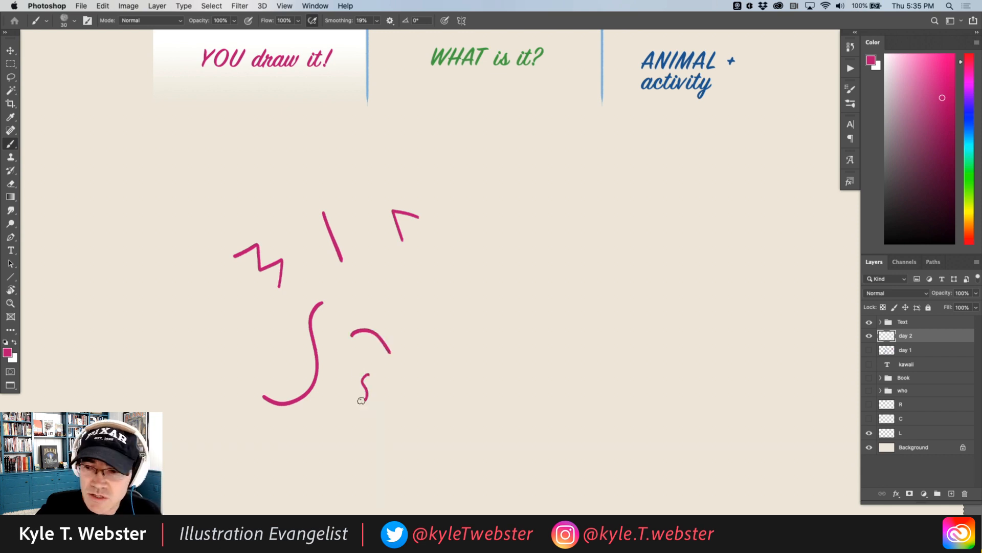
pyautogui.press('Delete')
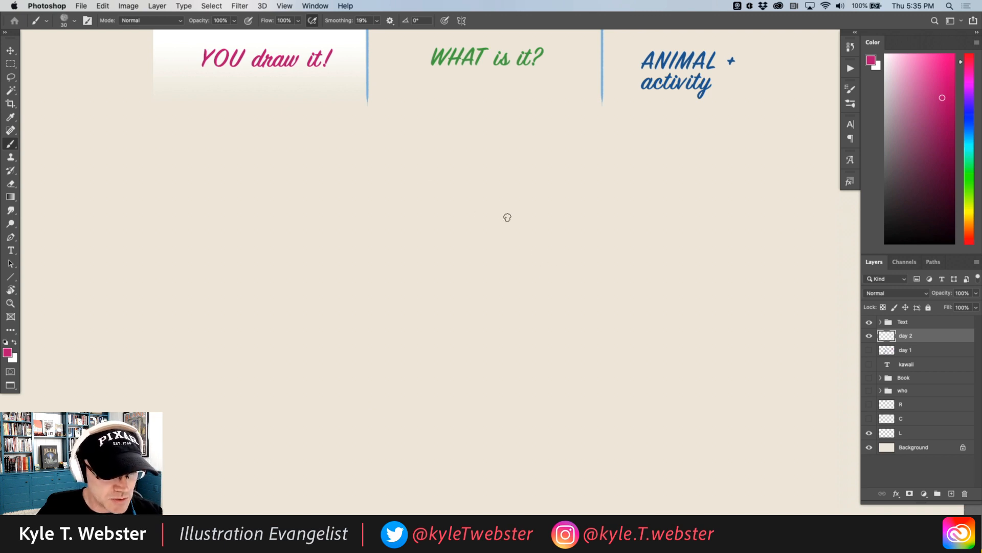
# Draw the figure's hood outline in magenta on the day 2 layer, with a peaked top and two straight vertical sides.
pyautogui.moveTo(528, 224)
pyautogui.mouseDown()
pyautogui.moveTo(504, 208)
pyautogui.moveTo(485, 228)
pyautogui.mouseUp()
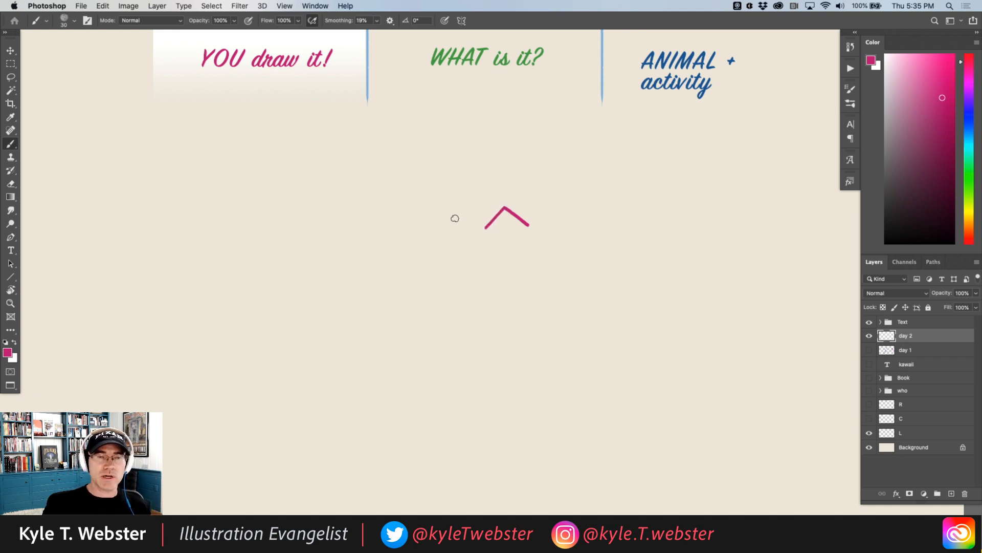
pyautogui.moveTo(470, 265); pyautogui.dragTo(429, 247)
pyautogui.keyDown('super'); pyautogui.click(432, 238); pyautogui.keyUp('super')
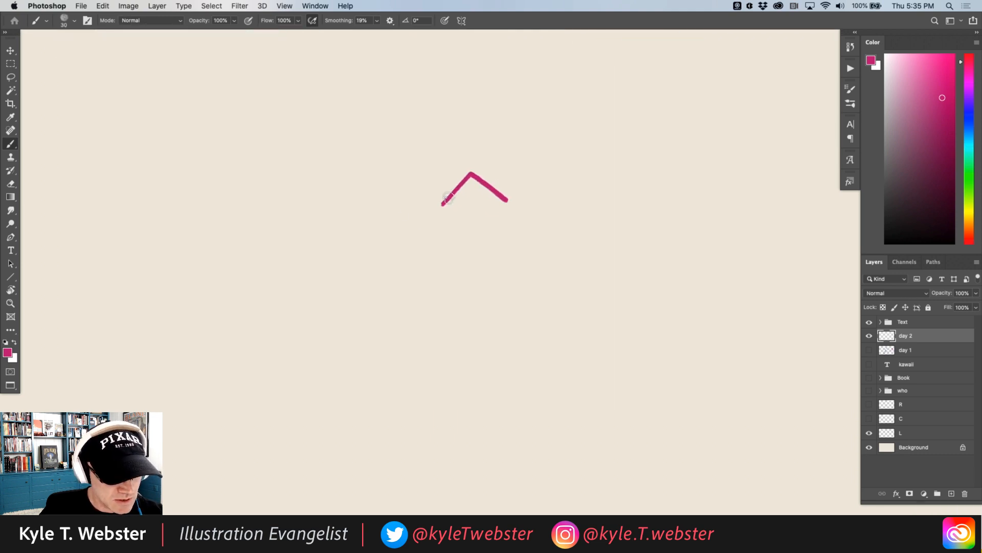
pyautogui.moveTo(505, 199); pyautogui.dragTo(508, 202)
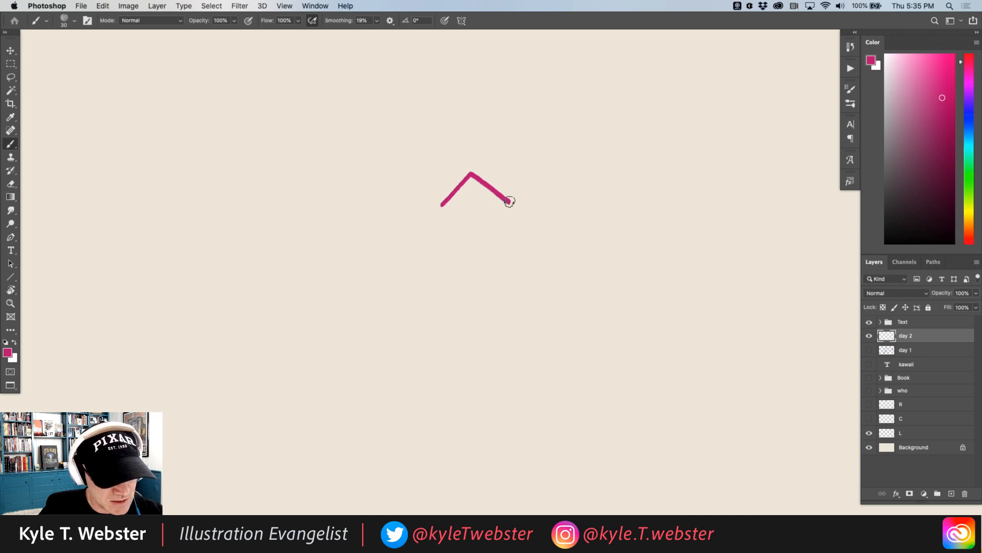
pyautogui.moveTo(442, 205); pyautogui.dragTo(442, 250)
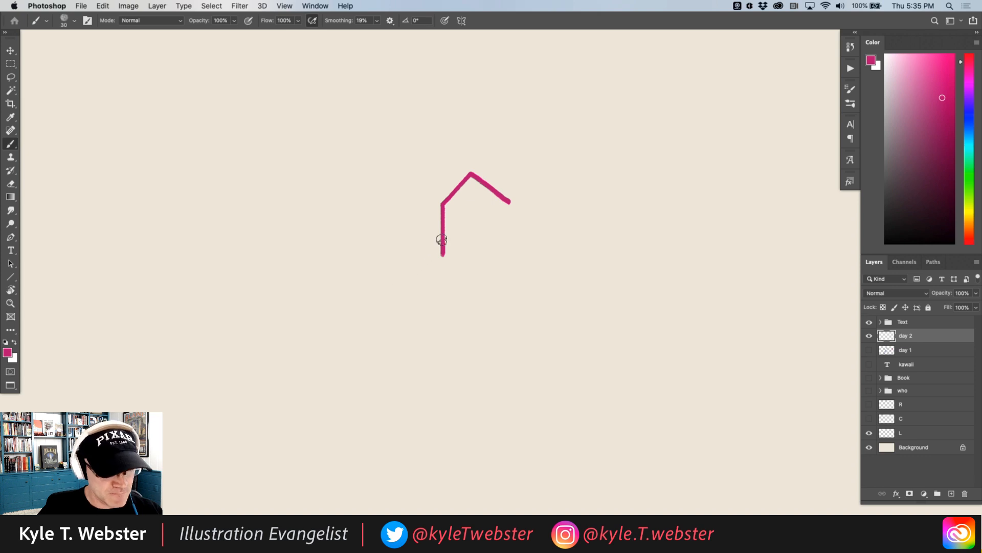
pyautogui.moveTo(509, 202); pyautogui.dragTo(507, 259)
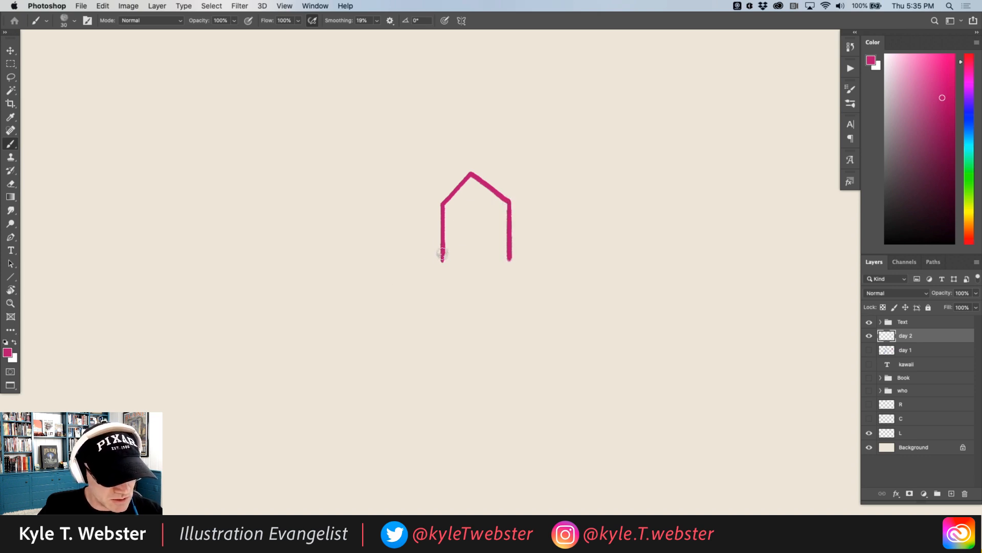
pyautogui.moveTo(443, 254); pyautogui.dragTo(443, 260)
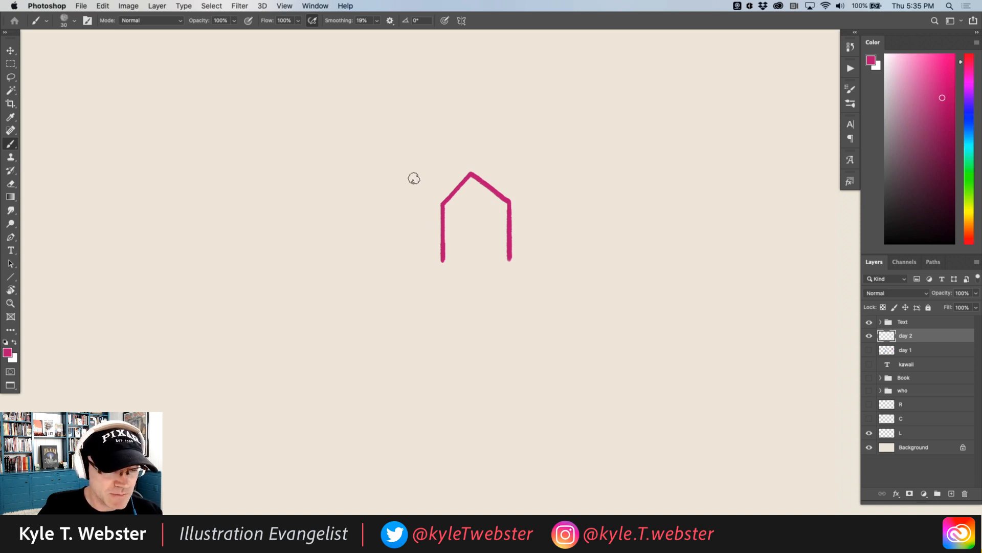
# Draw a horizontal brow line inside the hood and a flared collar below it, with sloping shoulders and curved edges meeting in a central point.
pyautogui.moveTo(413, 303); pyautogui.dragTo(415, 258)
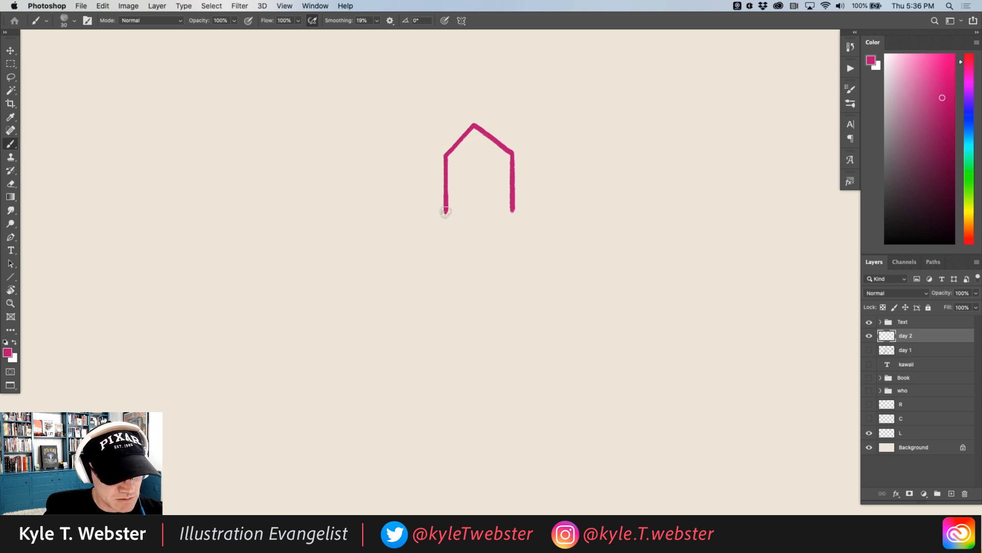
pyautogui.moveTo(445, 211); pyautogui.dragTo(407, 230)
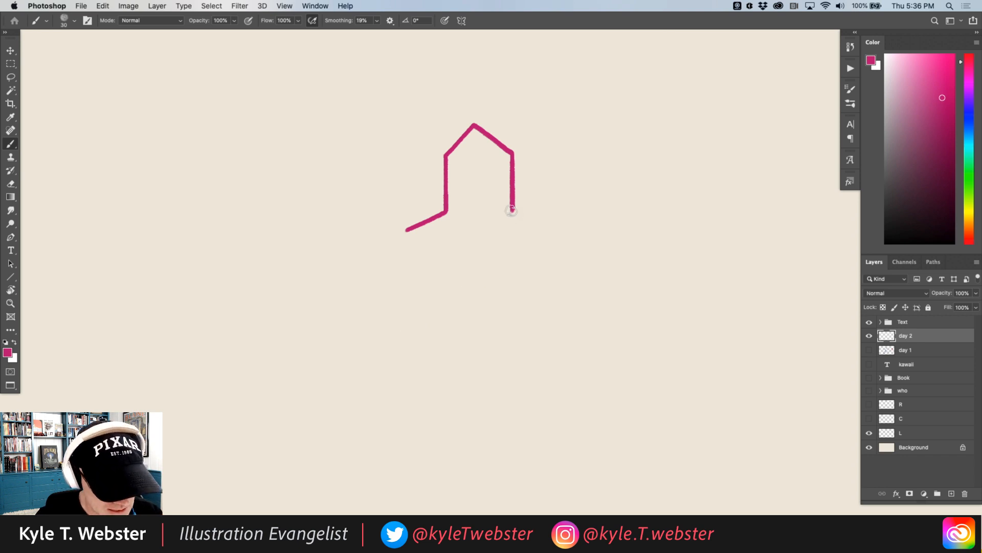
pyautogui.moveTo(512, 210); pyautogui.dragTo(559, 234)
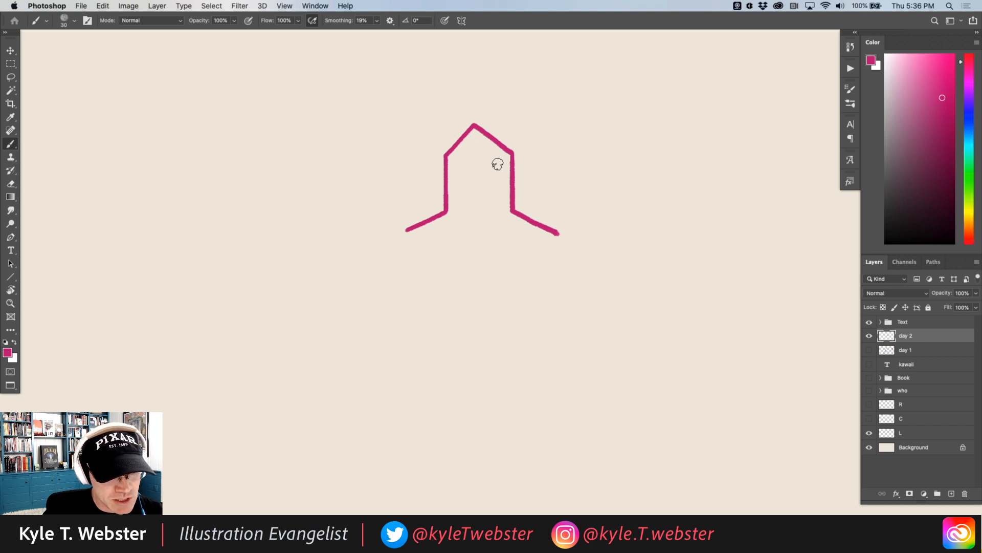
pyautogui.moveTo(499, 164)
pyautogui.mouseDown()
pyautogui.moveTo(457, 165)
pyautogui.moveTo(500, 164)
pyautogui.mouseUp()
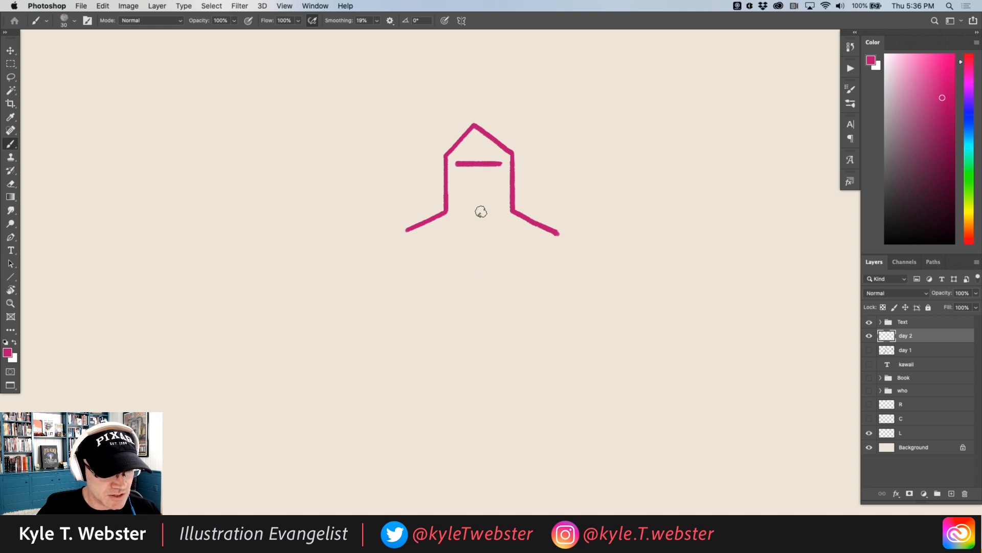
pyautogui.click(479, 277)
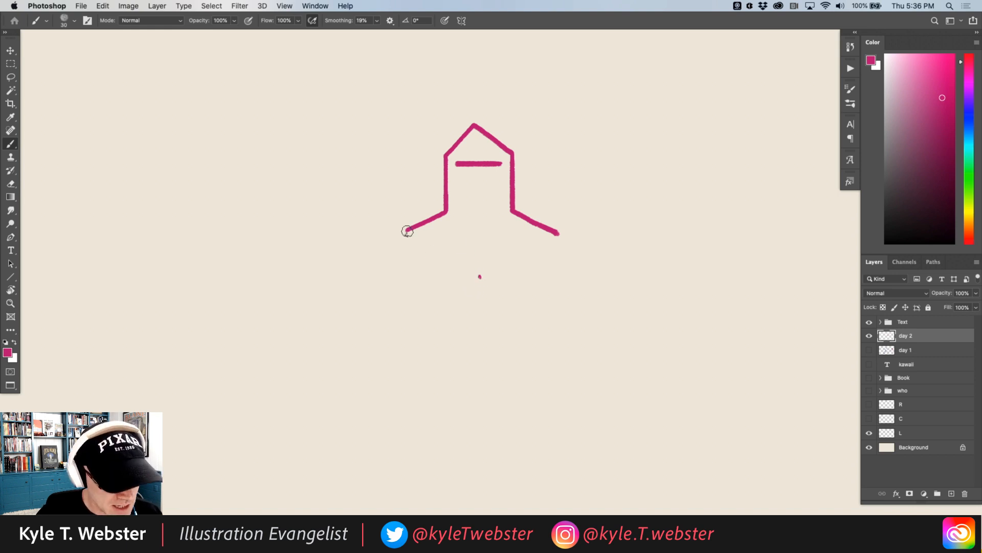
pyautogui.moveTo(406, 229)
pyautogui.mouseDown()
pyautogui.moveTo(436, 259)
pyautogui.moveTo(480, 277)
pyautogui.mouseUp()
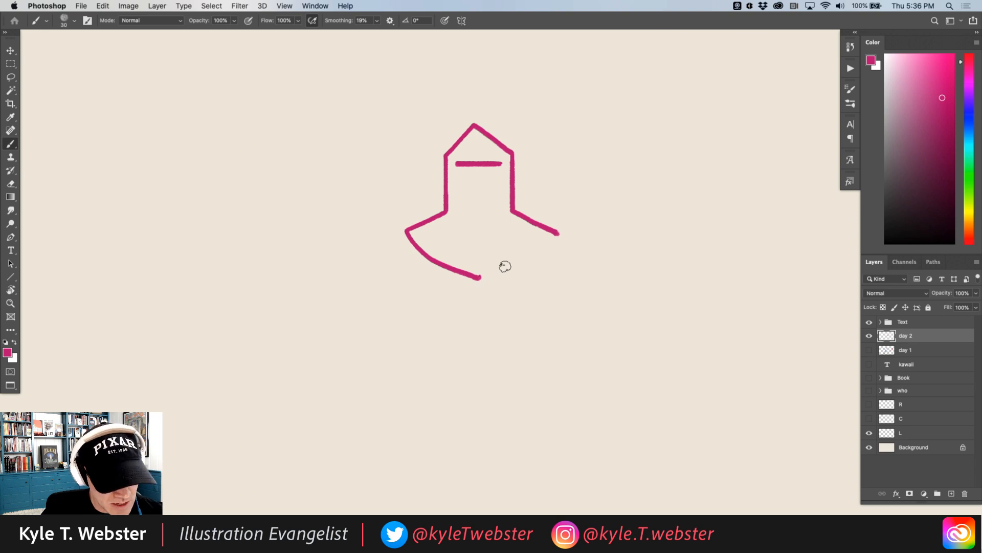
pyautogui.moveTo(555, 234); pyautogui.dragTo(478, 276)
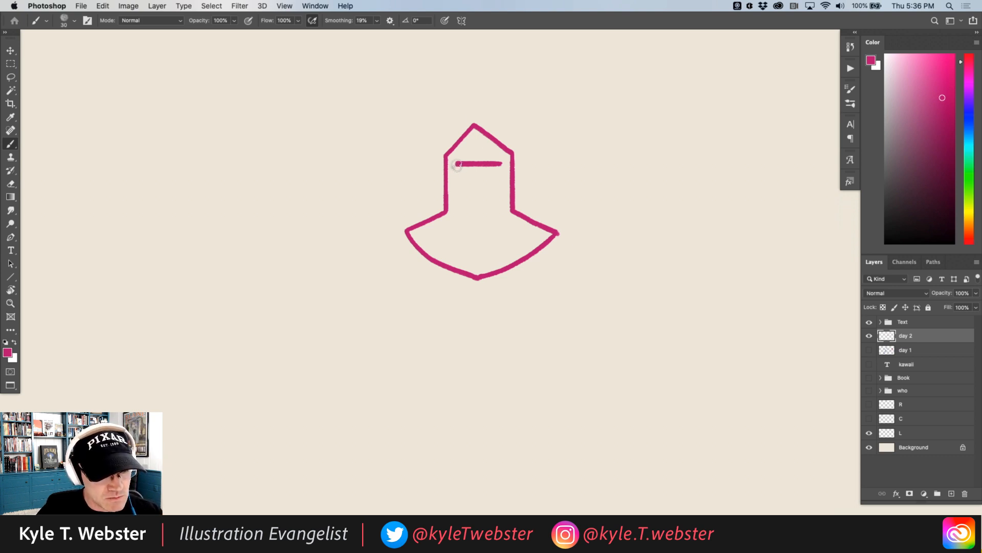
# Complete the face opening inside the hood with two vertical sides below the brow line and a pointed chin.
pyautogui.moveTo(458, 164); pyautogui.dragTo(457, 212)
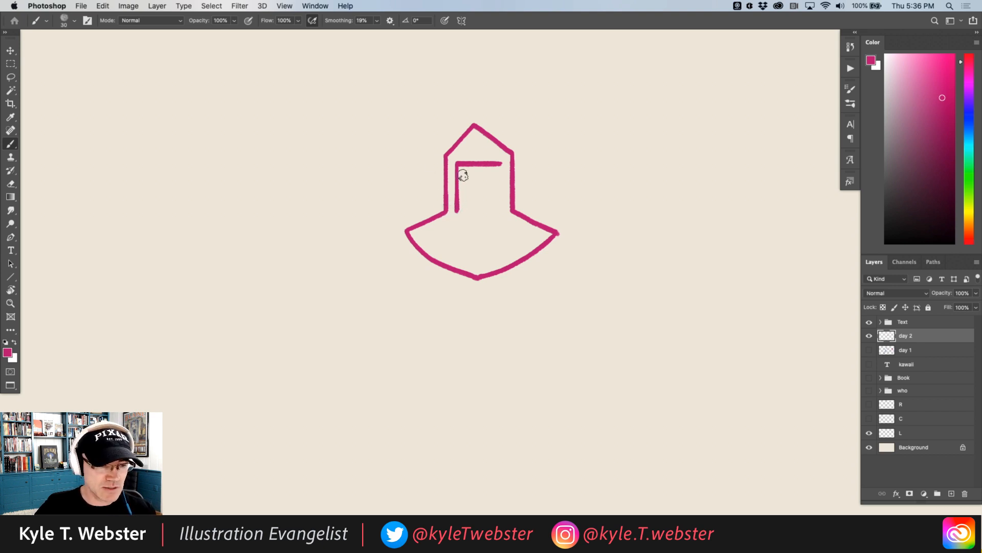
pyautogui.moveTo(501, 163); pyautogui.dragTo(501, 210)
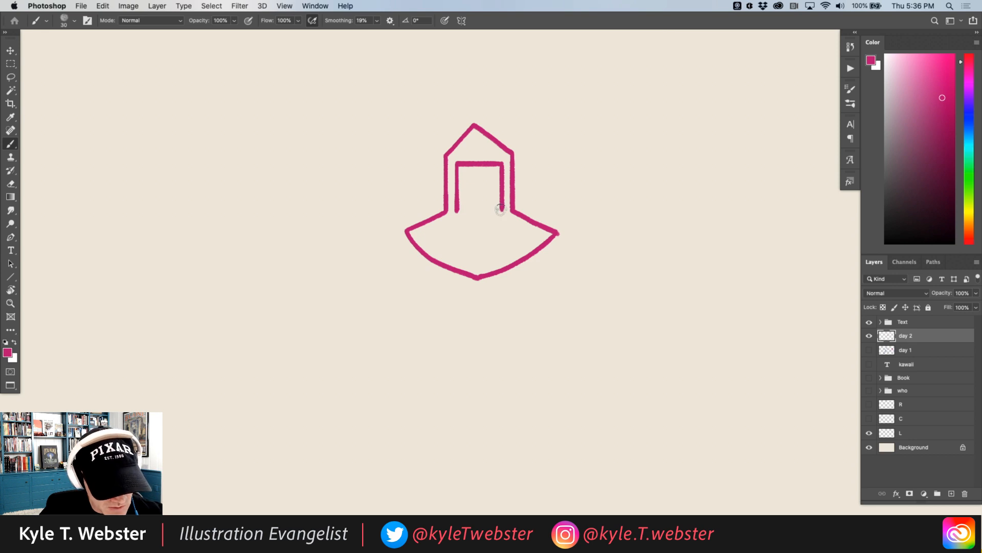
pyautogui.moveTo(501, 209)
pyautogui.mouseDown()
pyautogui.moveTo(478, 225)
pyautogui.moveTo(467, 218)
pyautogui.moveTo(479, 225)
pyautogui.mouseUp()
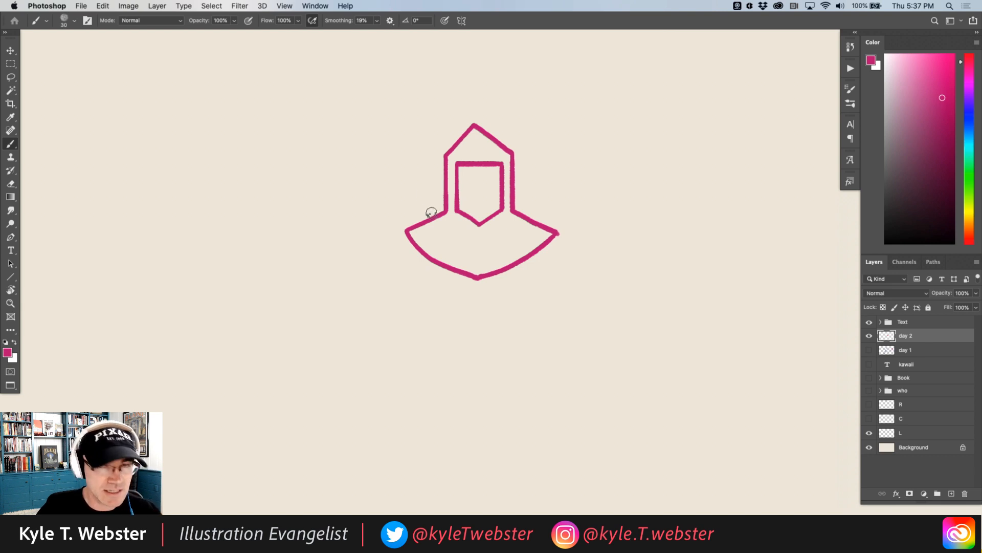
# Draw a long cloak panel hanging from the right half of the collar, with a slanted outer edge, straight inner edge and curved hem.
pyautogui.press('super+minus')
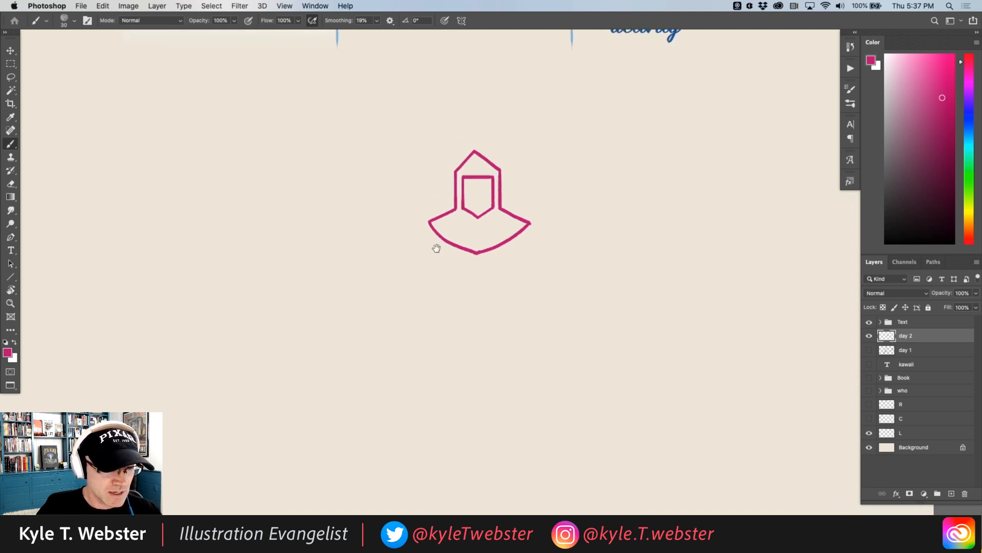
pyautogui.moveTo(432, 254)
pyautogui.mouseDown()
pyautogui.moveTo(447, 246)
pyautogui.moveTo(441, 259)
pyautogui.mouseUp()
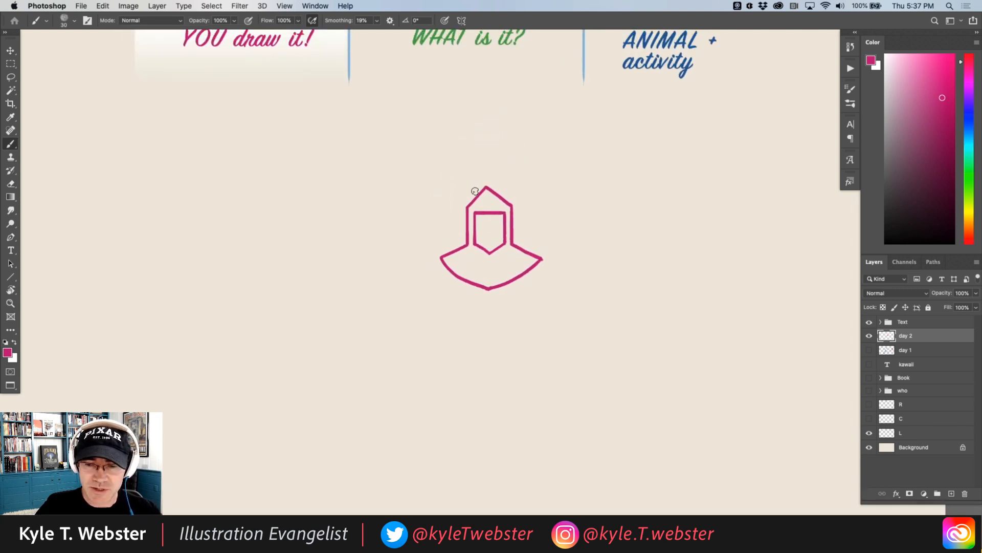
pyautogui.moveTo(476, 199); pyautogui.dragTo(476, 162)
pyautogui.moveTo(468, 252); pyautogui.dragTo(453, 258)
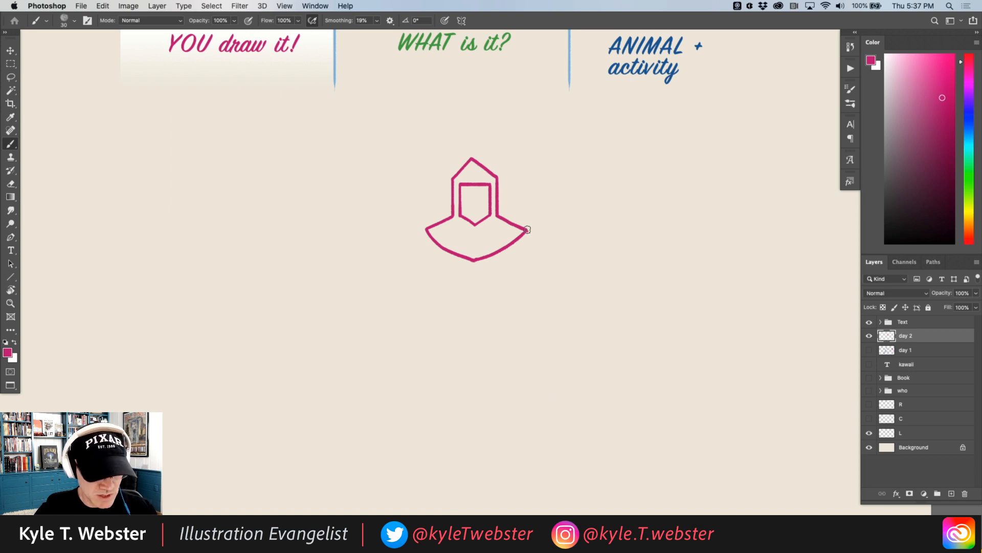
pyautogui.moveTo(526, 232); pyautogui.dragTo(551, 391)
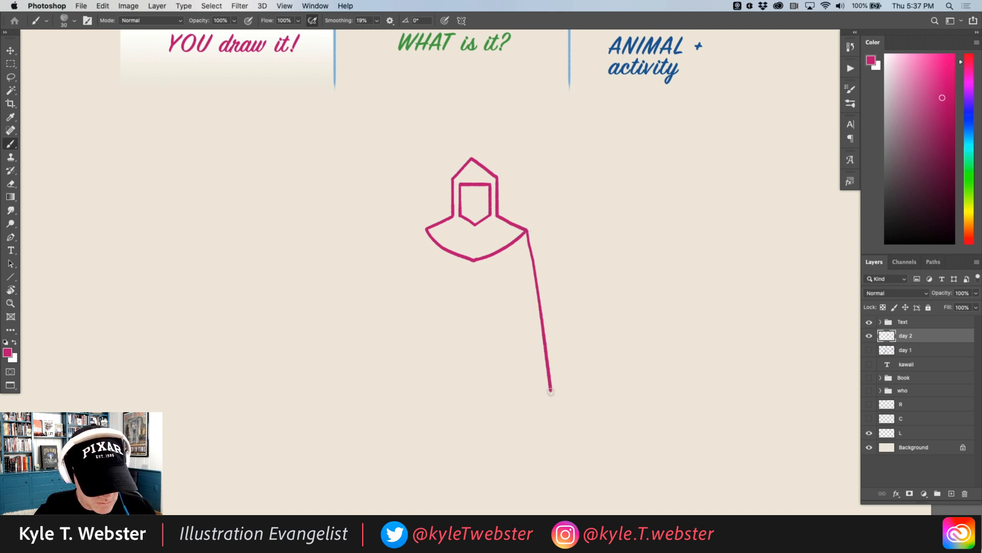
pyautogui.moveTo(551, 391); pyautogui.dragTo(553, 411)
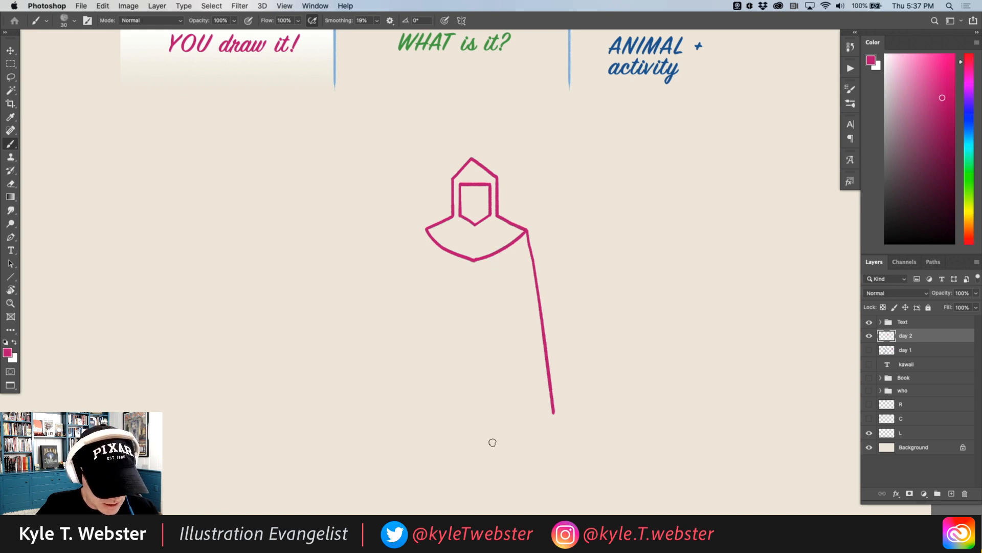
pyautogui.moveTo(497, 252); pyautogui.dragTo(495, 433)
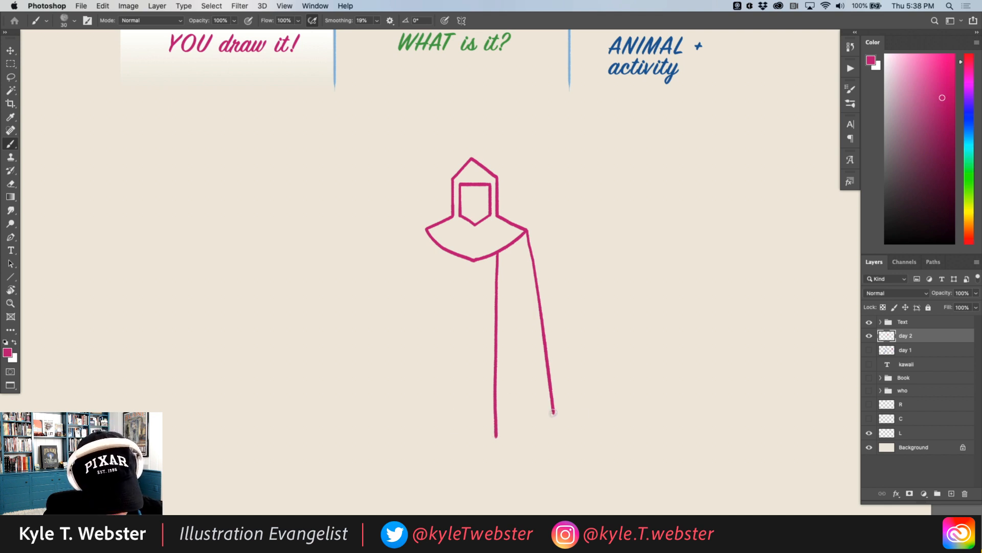
pyautogui.moveTo(553, 411); pyautogui.dragTo(503, 436)
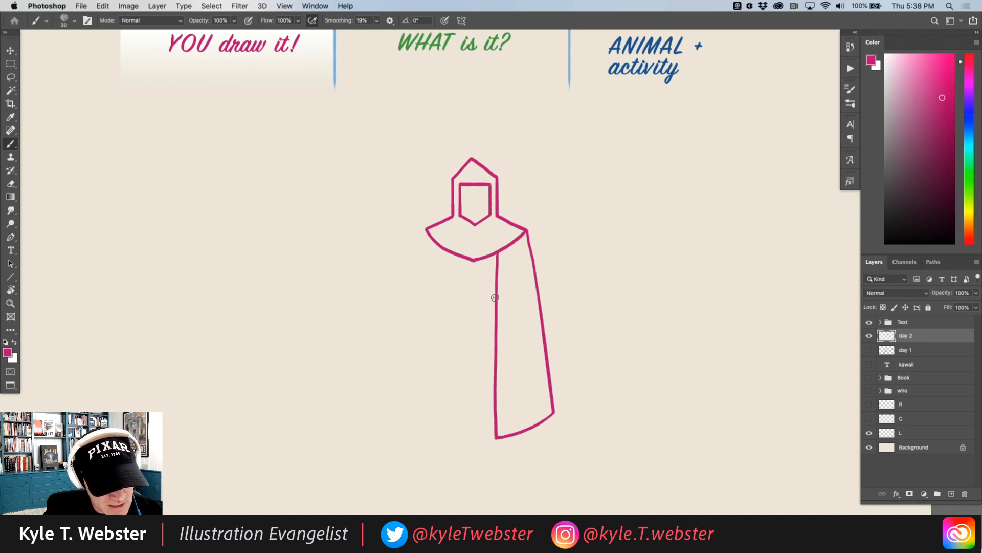
# Draw a forearm reaching left from the cloak's inner edge, with a cuff line at the wrist and an angular hand with a raised thumb.
pyautogui.moveTo(495, 297); pyautogui.dragTo(458, 309)
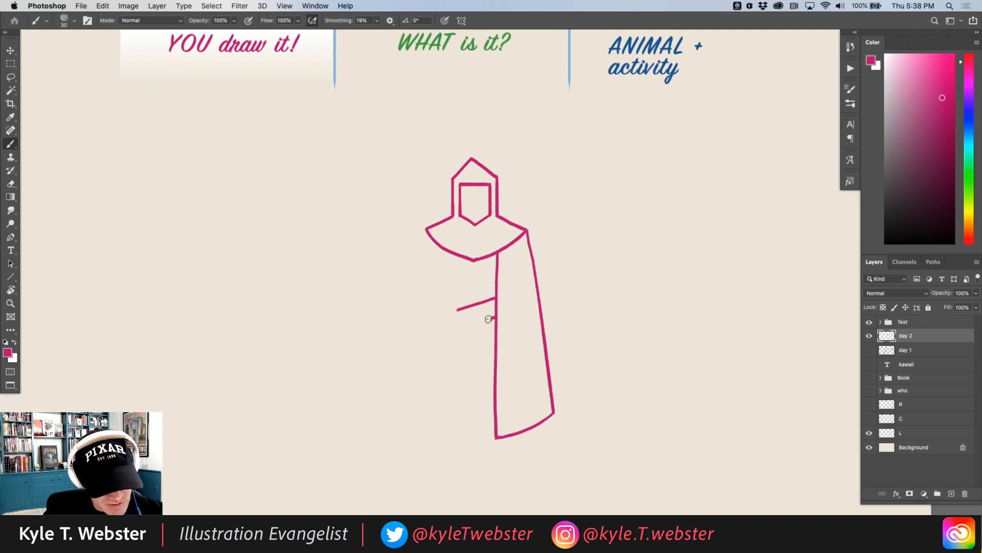
pyautogui.moveTo(489, 319); pyautogui.dragTo(461, 326)
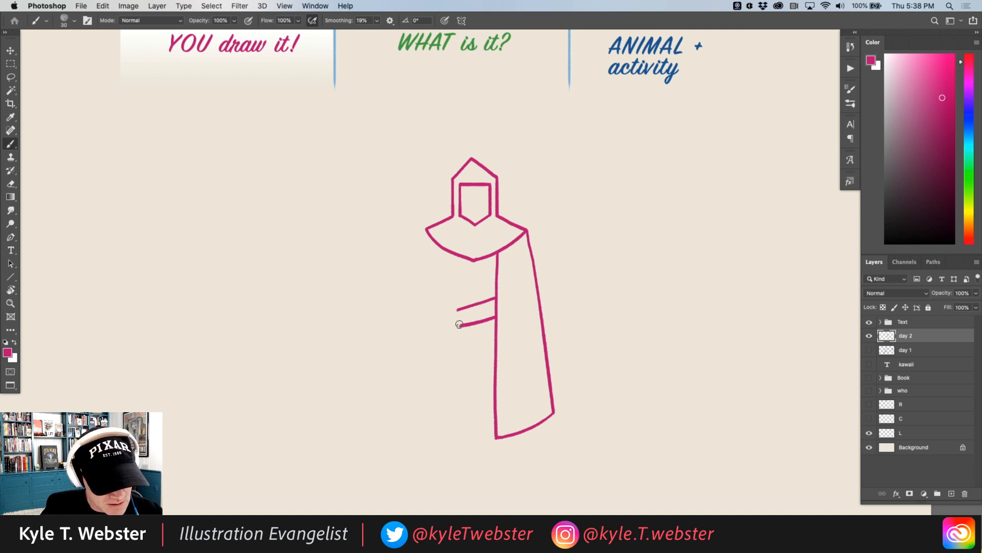
pyautogui.moveTo(460, 324); pyautogui.dragTo(457, 310)
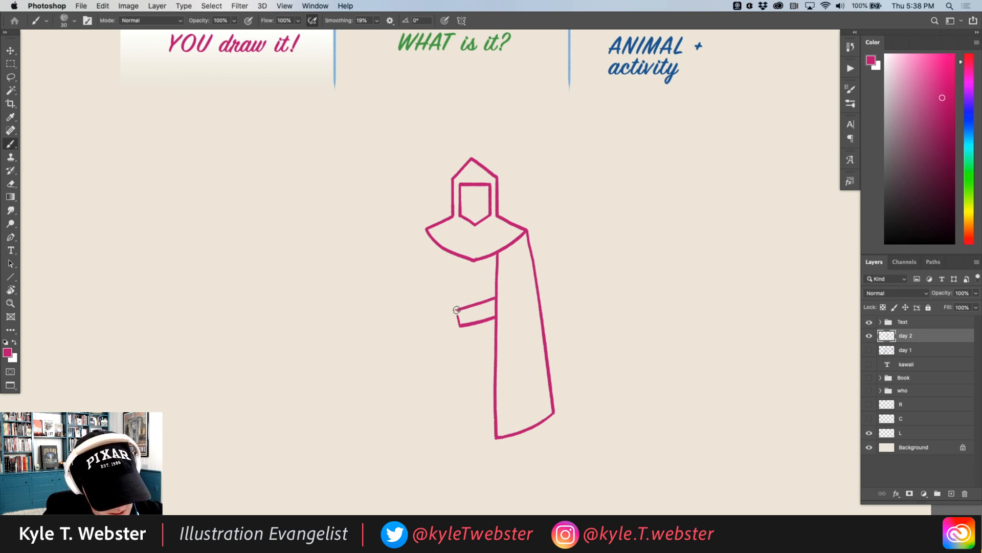
pyautogui.moveTo(455, 309); pyautogui.dragTo(444, 306)
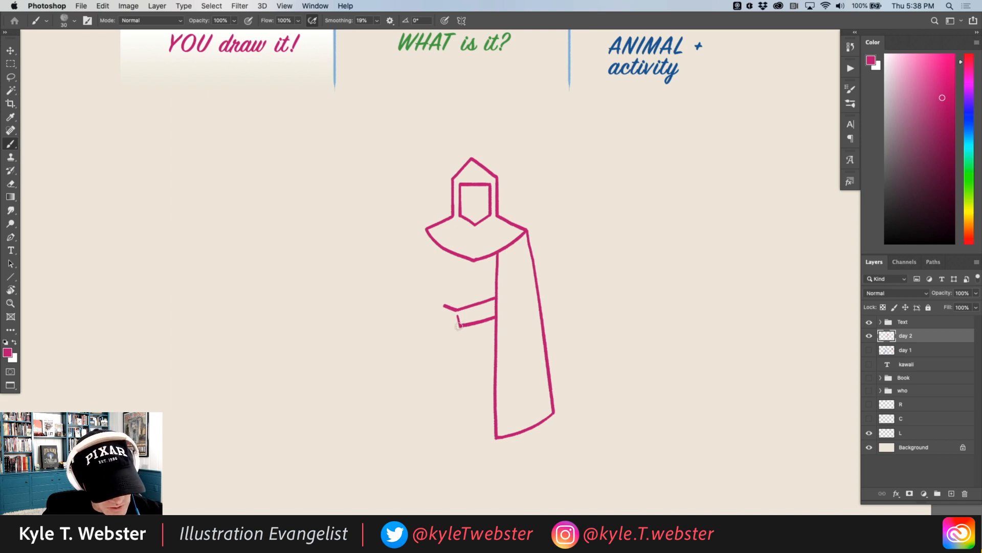
pyautogui.moveTo(458, 325); pyautogui.dragTo(444, 330)
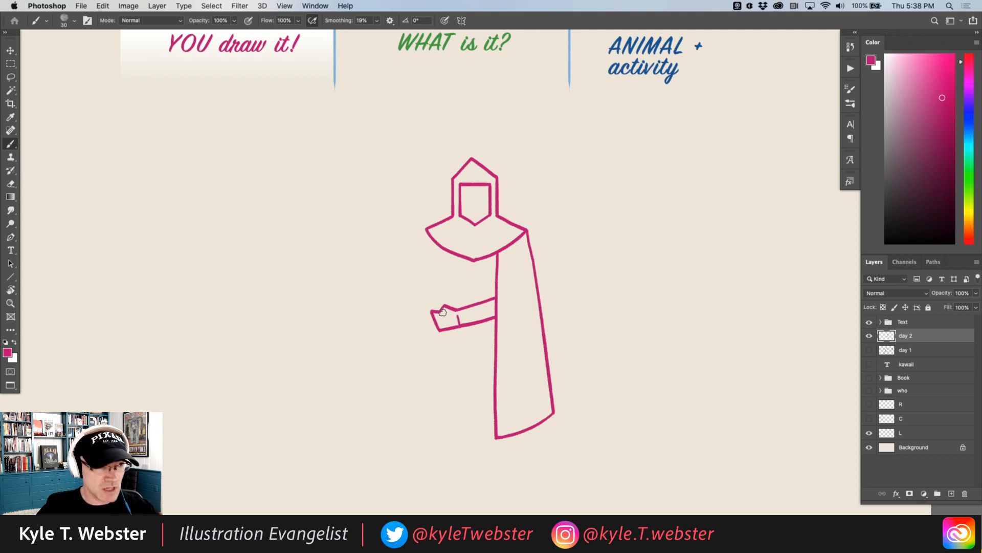
# Turn the outstretched hand into a closed fist by adding an angular, faceted finger shape above it.
pyautogui.scroll(3, 436, 306)
pyautogui.moveTo(435, 306); pyautogui.dragTo(453, 271)
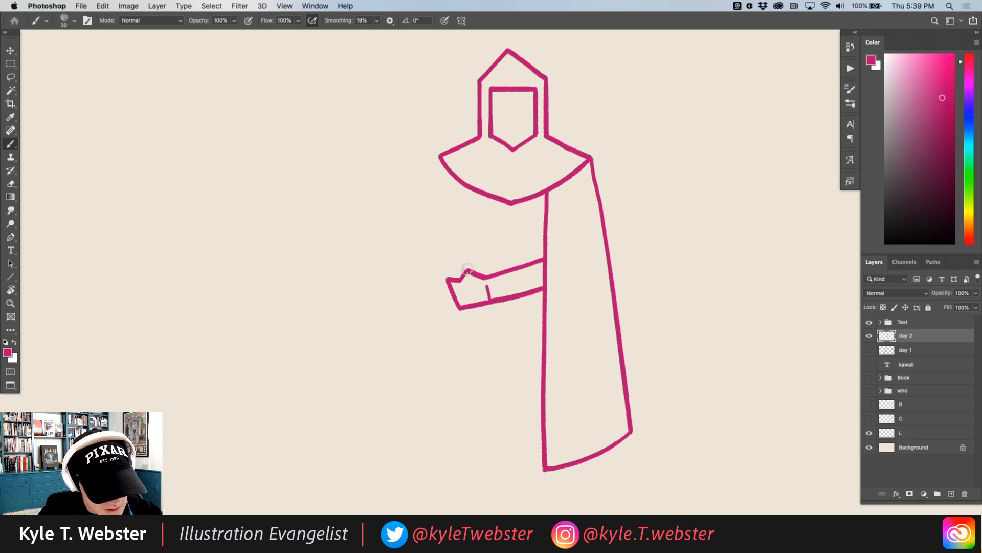
pyautogui.moveTo(468, 269)
pyautogui.mouseDown()
pyautogui.moveTo(471, 253)
pyautogui.moveTo(456, 248)
pyautogui.mouseUp()
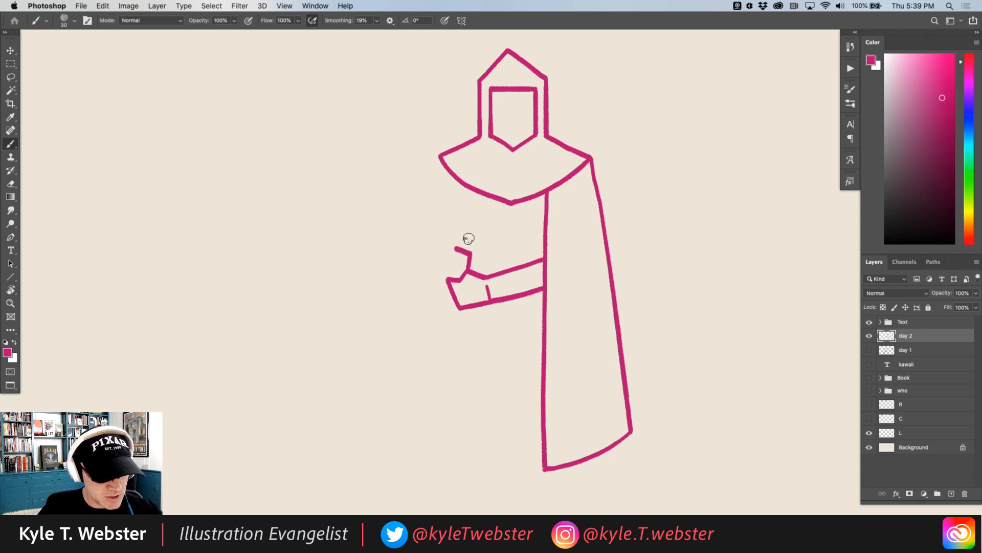
pyautogui.moveTo(454, 248); pyautogui.dragTo(438, 254)
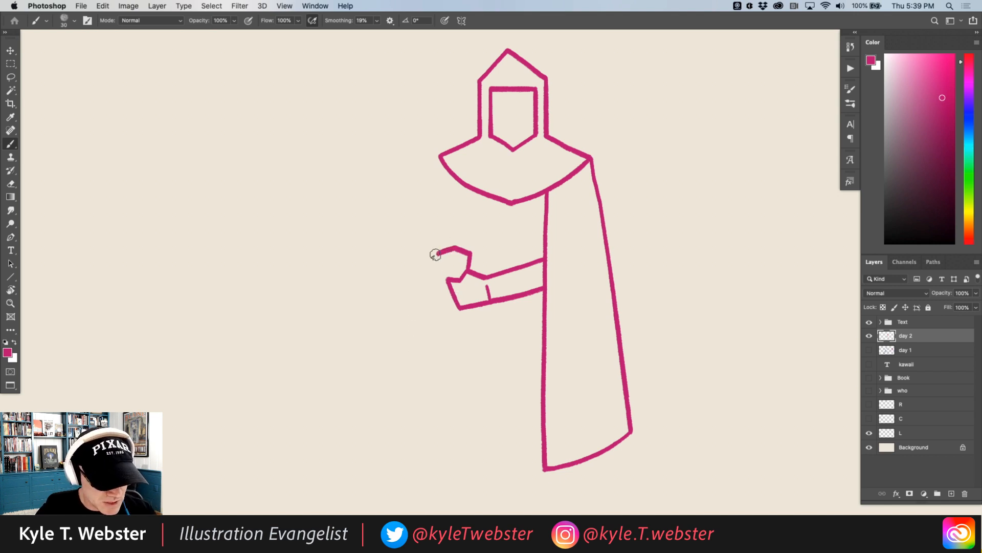
pyautogui.moveTo(458, 308); pyautogui.dragTo(436, 254)
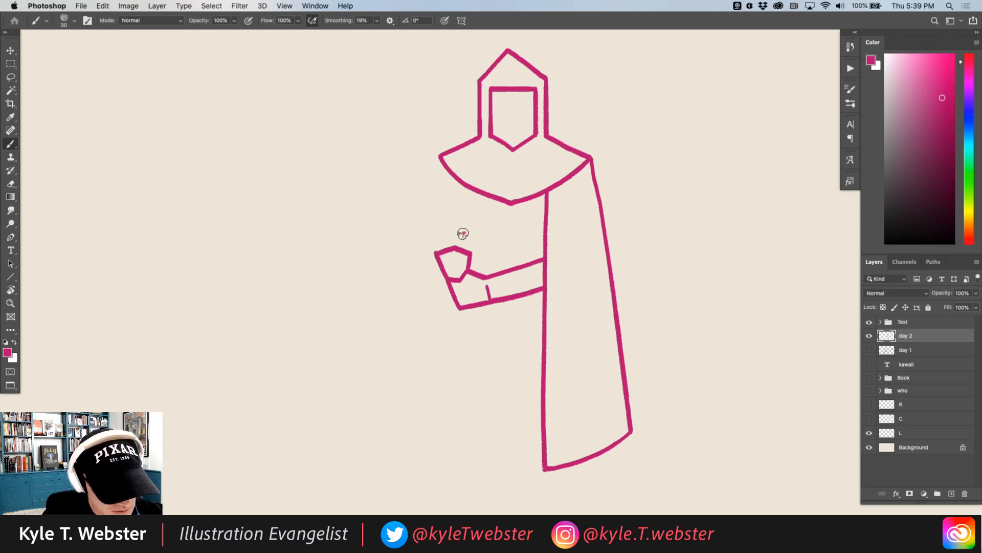
# Draw a sword above the fist, with a short slanted crossguard and two long straight edges meeting at a raised point.
pyautogui.moveTo(463, 233); pyautogui.dragTo(419, 249)
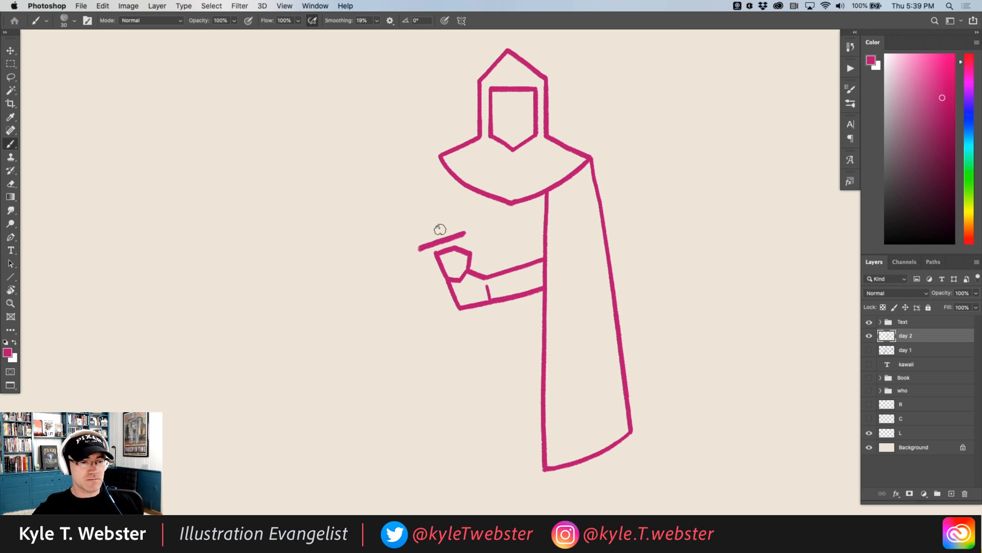
pyautogui.scroll(5, 346, 220)
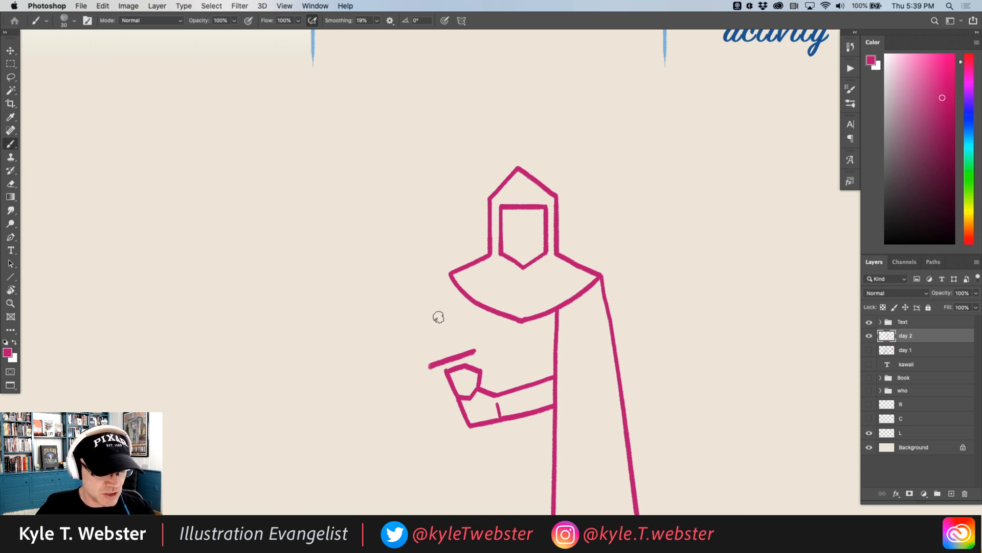
pyautogui.press('r')
pyautogui.moveTo(310, 332); pyautogui.dragTo(273, 302)
pyautogui.press('b')
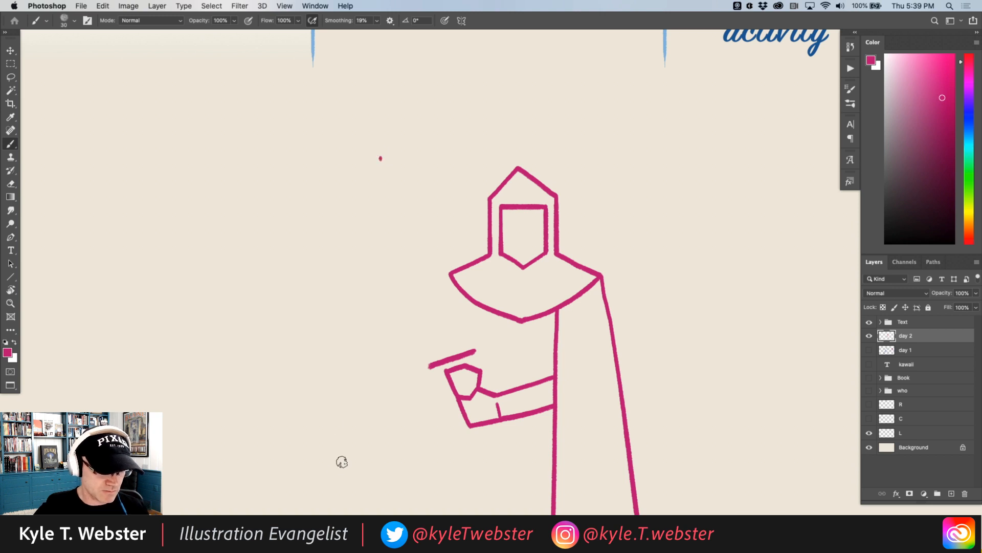
pyautogui.moveTo(380, 159); pyautogui.dragTo(437, 359)
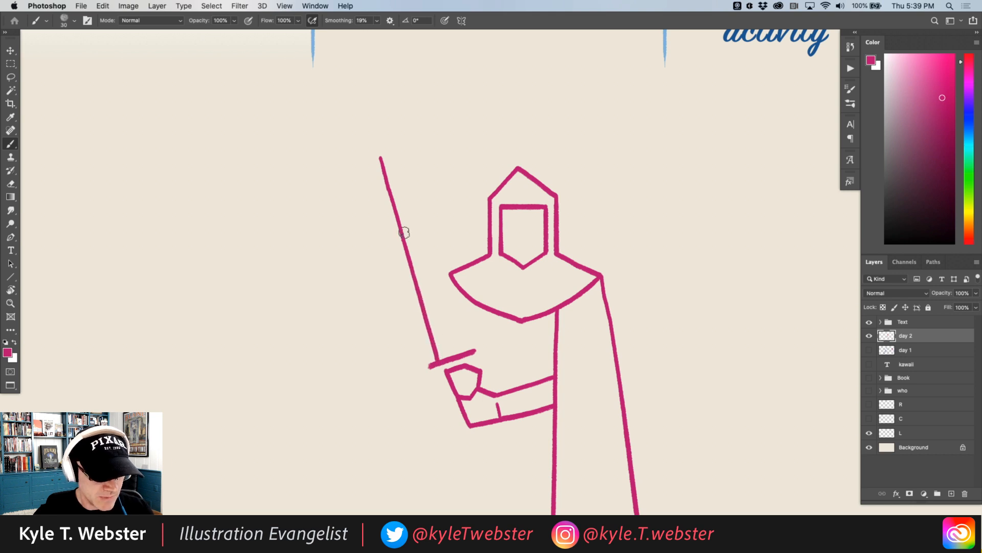
pyautogui.moveTo(380, 158); pyautogui.dragTo(473, 348)
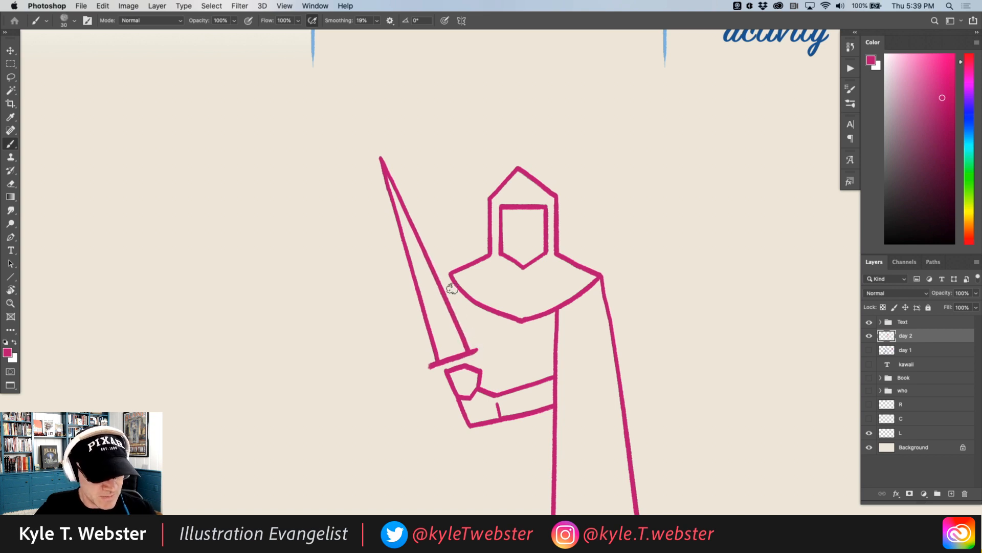
# Add five short fold lines fanning out across the collar below the face opening.
pyautogui.moveTo(379, 363); pyautogui.dragTo(351, 253)
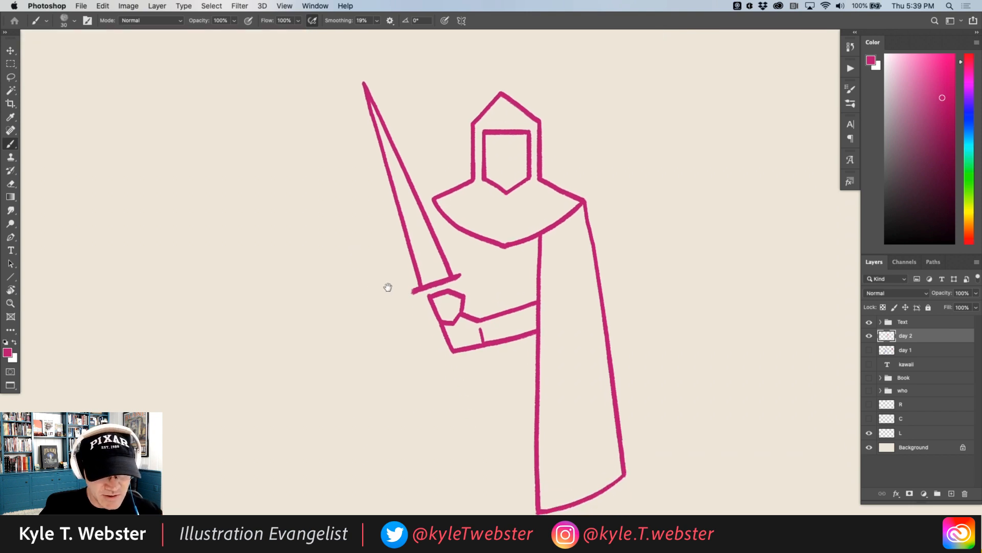
pyautogui.moveTo(389, 285); pyautogui.dragTo(361, 225)
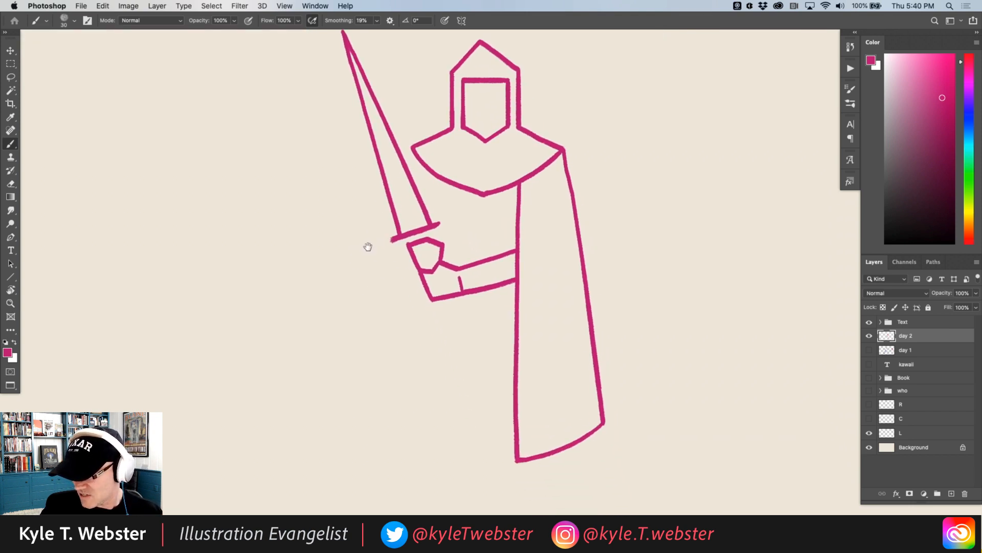
pyautogui.moveTo(382, 253); pyautogui.dragTo(360, 278)
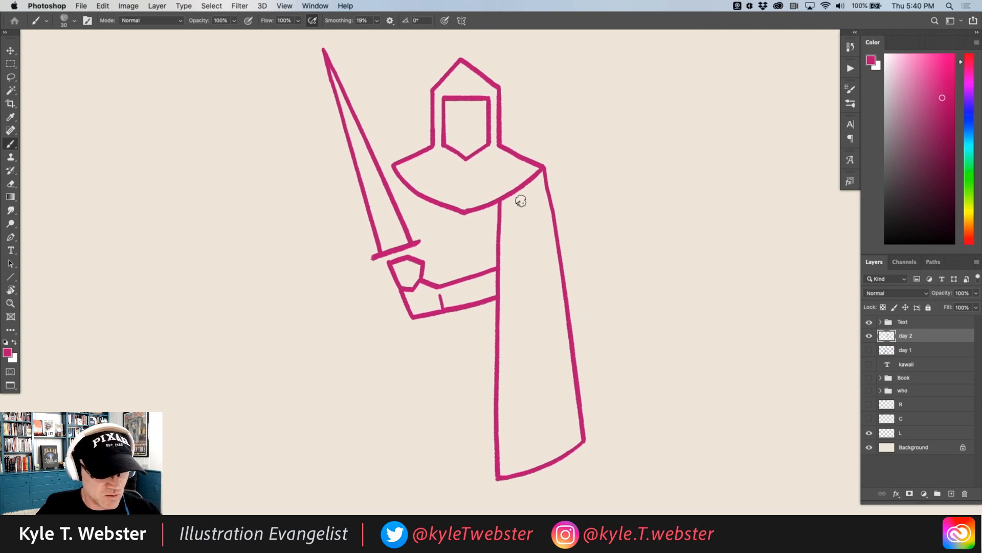
pyautogui.moveTo(414, 122); pyautogui.dragTo(434, 154)
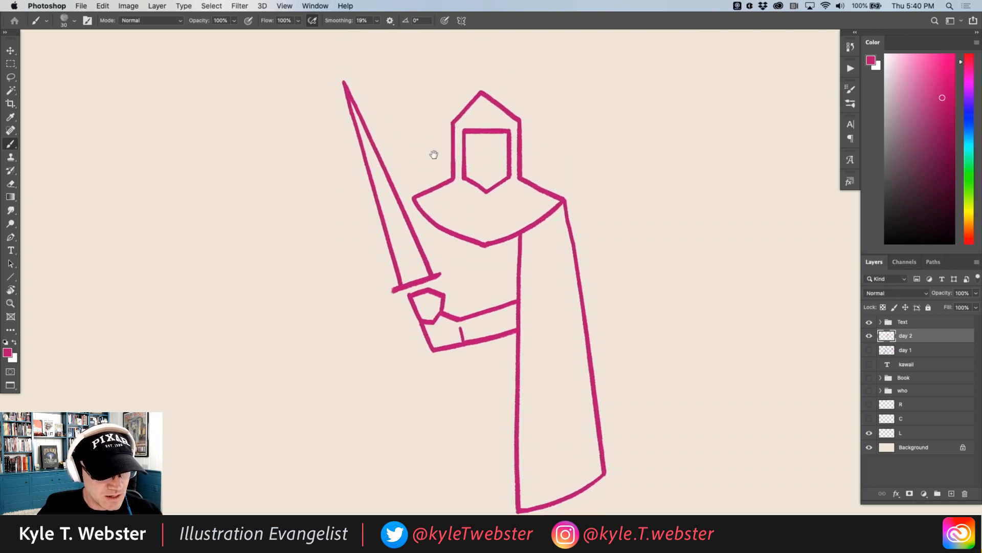
pyautogui.moveTo(443, 208)
pyautogui.mouseDown()
pyautogui.moveTo(457, 197)
pyautogui.moveTo(463, 223)
pyautogui.moveTo(490, 226)
pyautogui.moveTo(528, 202)
pyautogui.mouseUp()
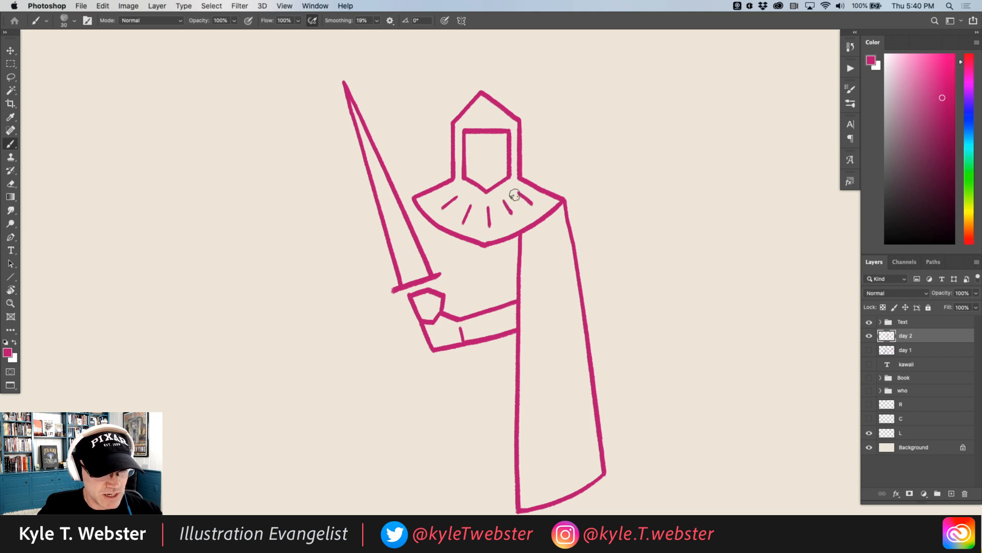
# Draw the other arm behind the sword, from the collar's left tip down to a bent elbow and in to the fist.
pyautogui.moveTo(397, 330); pyautogui.dragTo(409, 283)
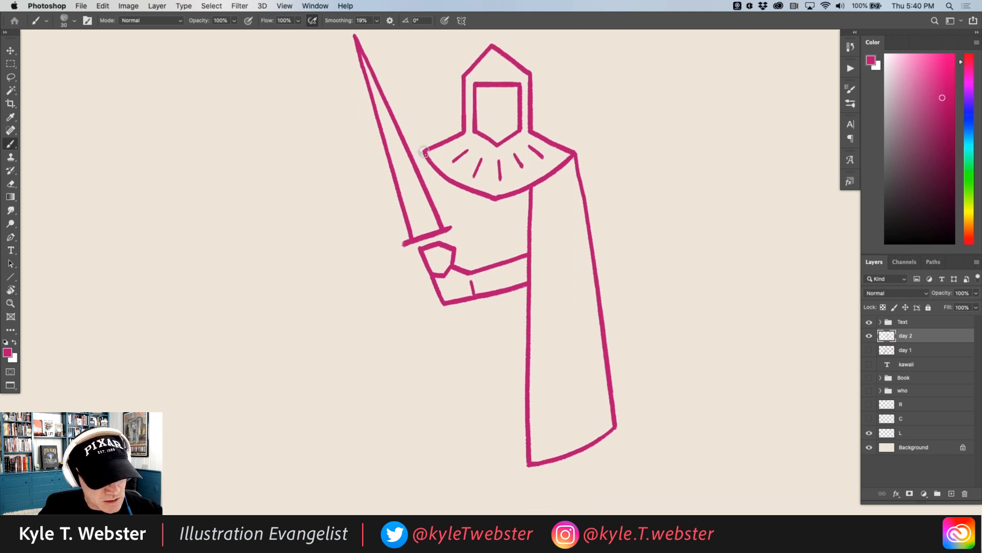
pyautogui.moveTo(424, 152); pyautogui.dragTo(418, 171)
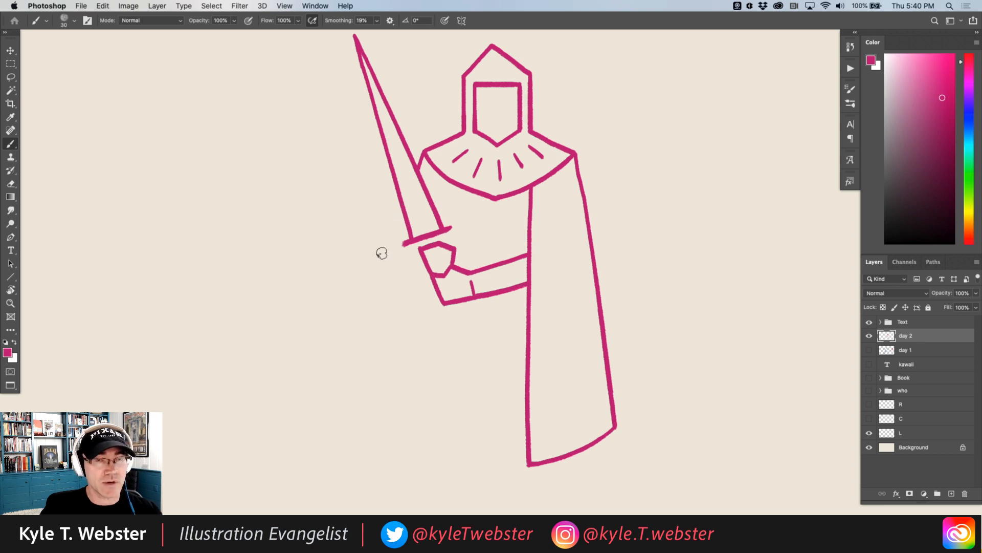
pyautogui.moveTo(402, 208)
pyautogui.mouseDown()
pyautogui.moveTo(386, 266)
pyautogui.moveTo(432, 277)
pyautogui.mouseUp()
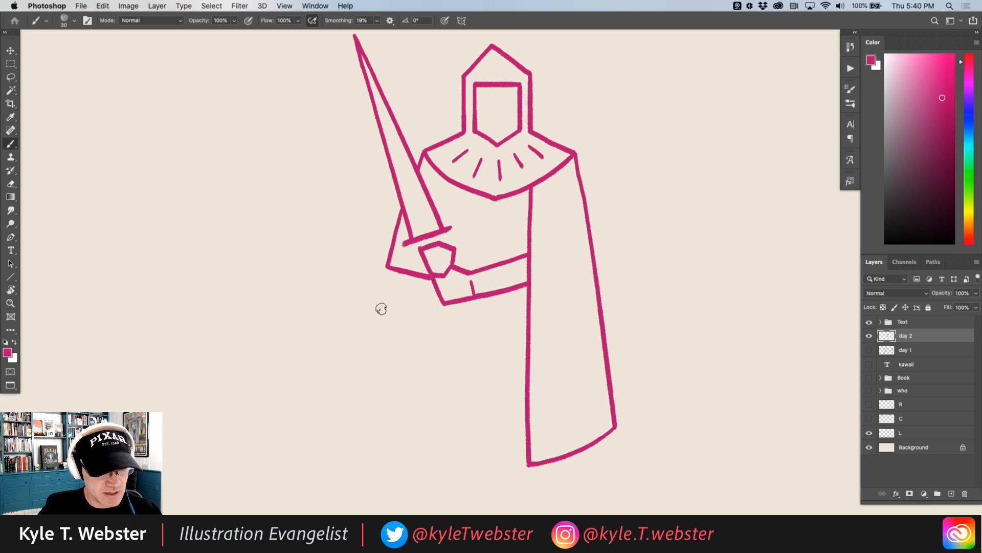
# Move the whole figure straight up on the canvas, closer to the headings.
pyautogui.moveTo(355, 342); pyautogui.dragTo(389, 341)
pyautogui.keyDown('alt'); pyautogui.click(377, 321); pyautogui.keyUp('alt')
pyautogui.moveTo(430, 204); pyautogui.dragTo(431, 167)
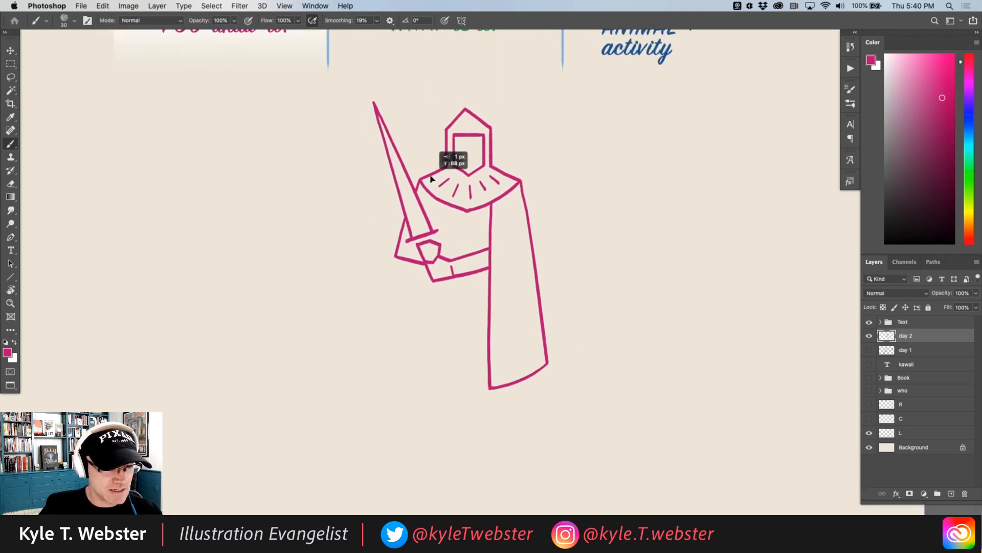
# Draw a long vertical inner leg line beside the cloak, ending in a short foot line slanting down to the right.
pyautogui.moveTo(339, 264); pyautogui.dragTo(368, 244)
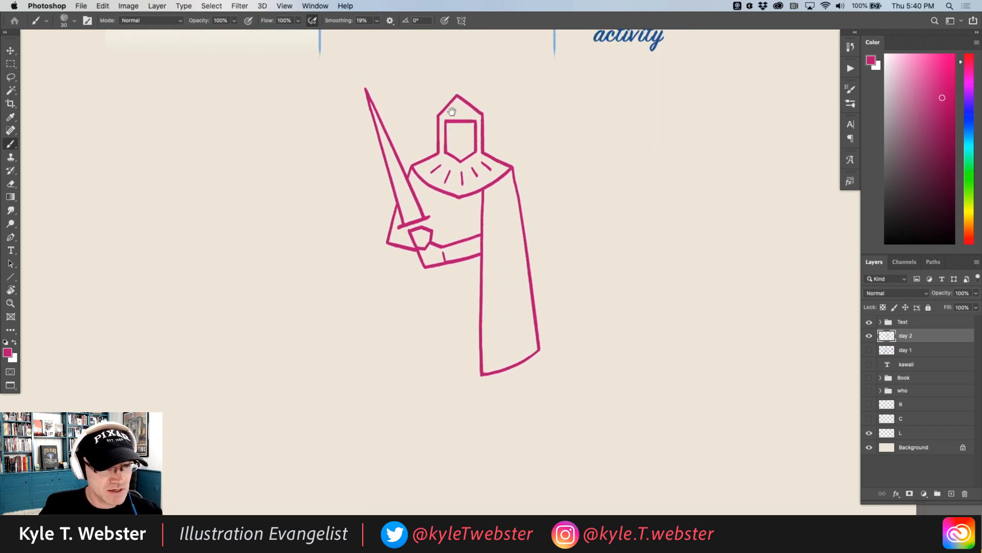
pyautogui.moveTo(452, 111); pyautogui.dragTo(447, 139)
pyautogui.moveTo(387, 253); pyautogui.dragTo(377, 193)
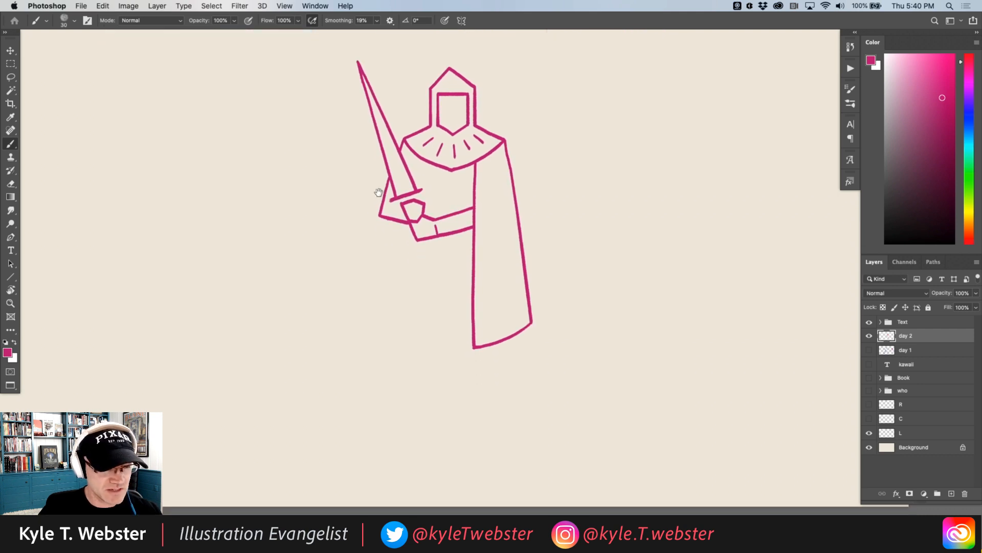
pyautogui.moveTo(407, 287); pyautogui.dragTo(428, 268)
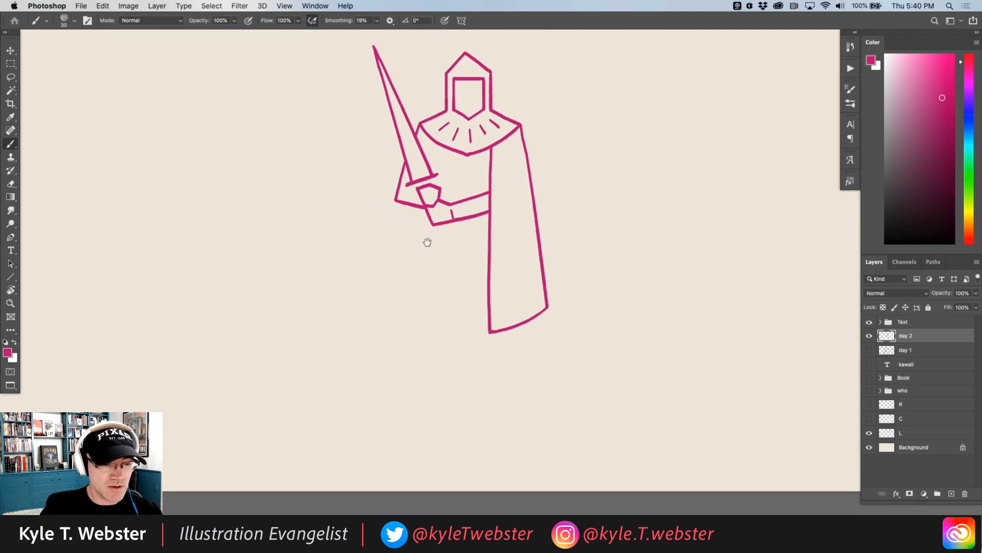
pyautogui.scroll(-2, 430, 251)
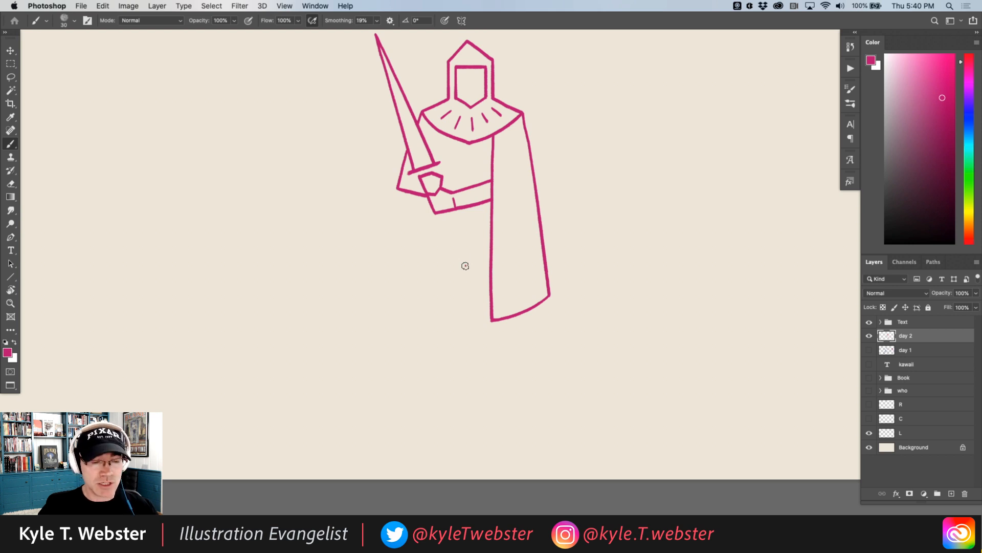
pyautogui.moveTo(465, 266); pyautogui.dragTo(462, 424)
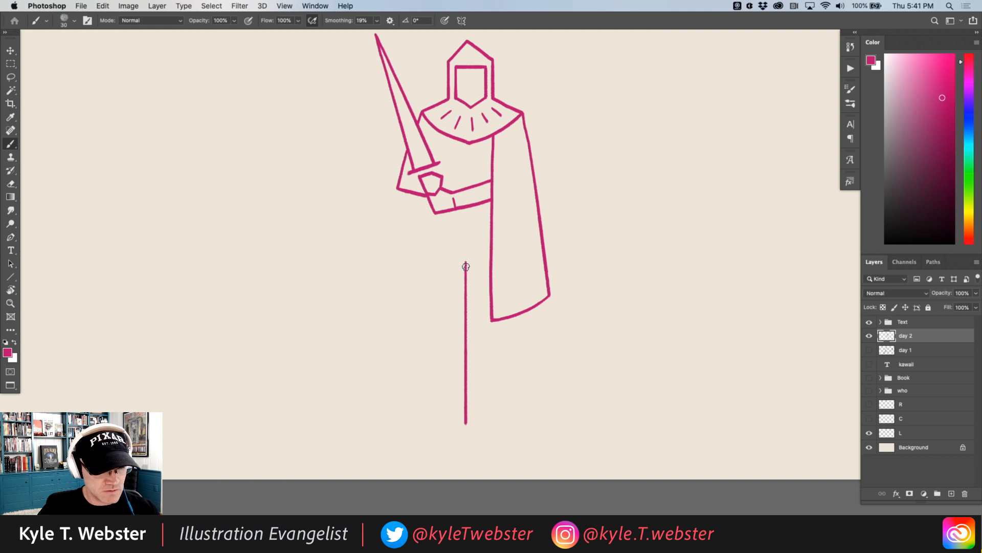
pyautogui.moveTo(407, 338); pyautogui.dragTo(405, 315)
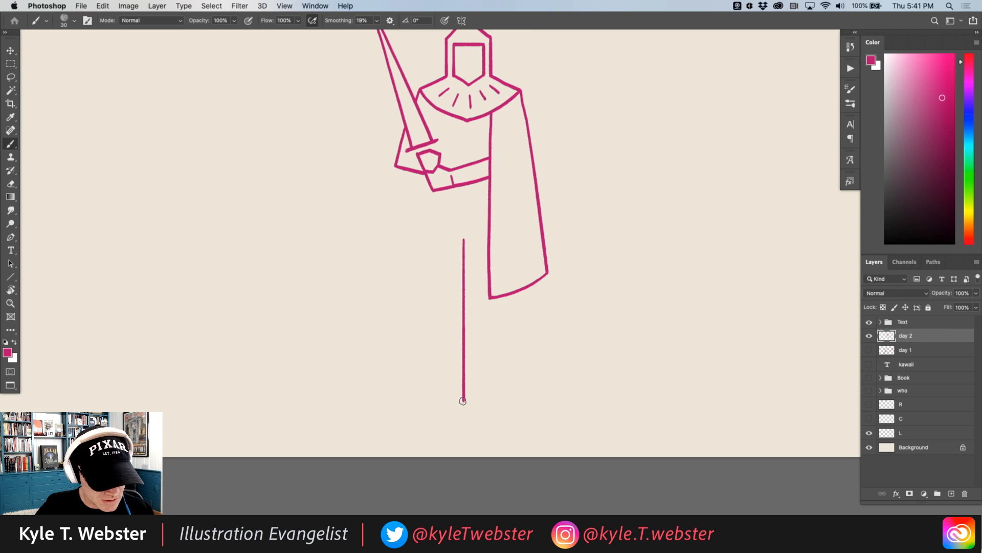
pyautogui.moveTo(462, 401); pyautogui.dragTo(515, 428)
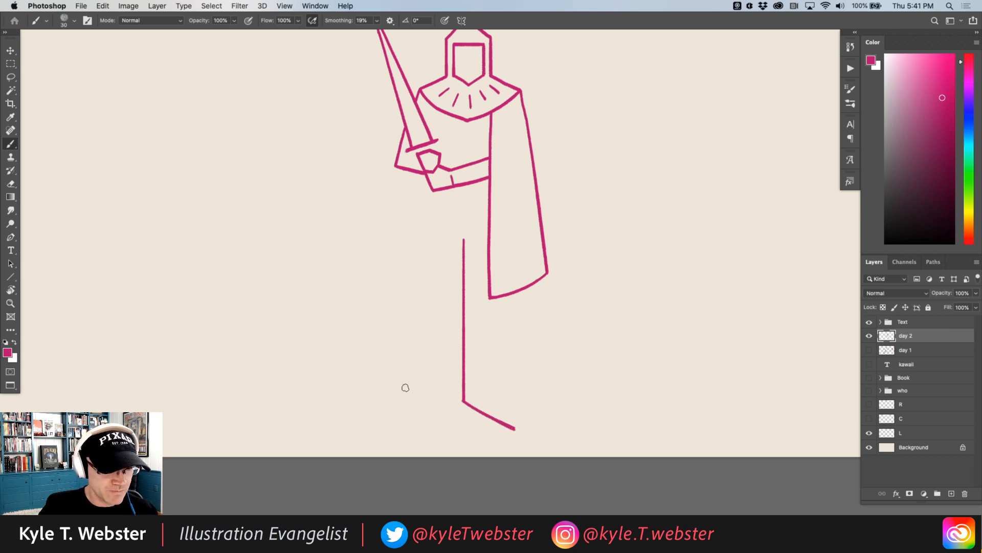
# Draw the left leg's outer edge with a slanted thigh line below the forearm, a triangular knee guard and a straight shin line.
pyautogui.moveTo(427, 255); pyautogui.dragTo(438, 270)
pyautogui.moveTo(430, 233); pyautogui.dragTo(428, 199)
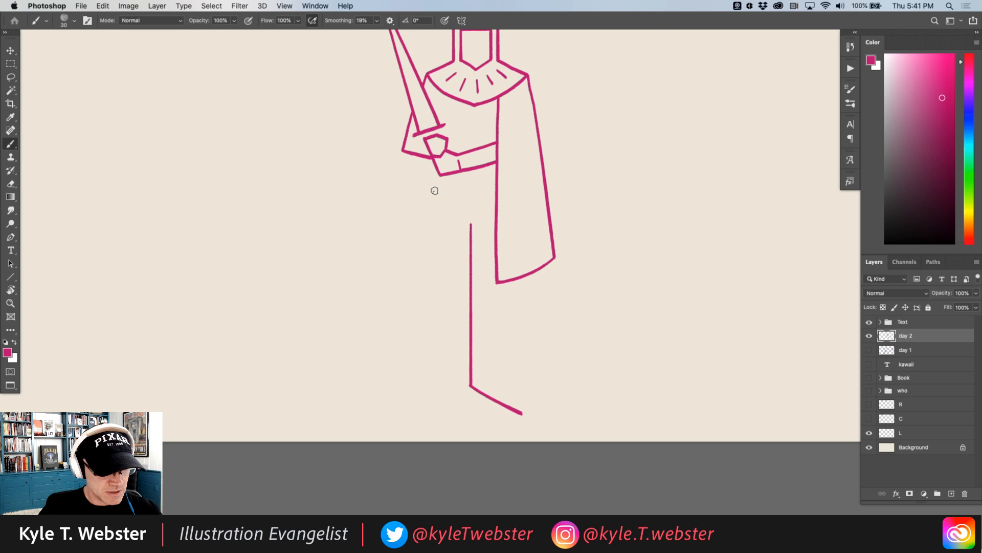
pyautogui.moveTo(435, 190); pyautogui.dragTo(417, 287)
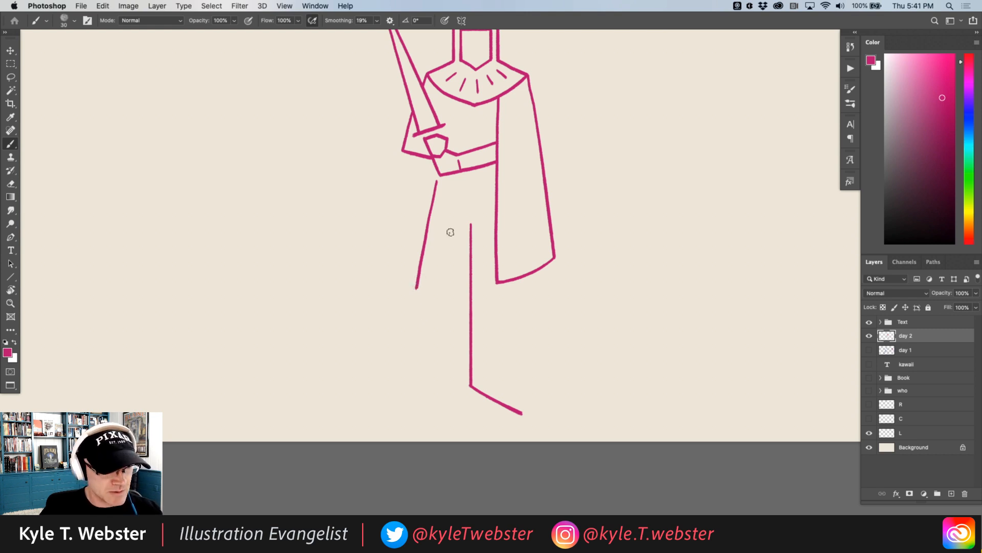
pyautogui.moveTo(420, 265)
pyautogui.mouseDown()
pyautogui.moveTo(437, 281)
pyautogui.moveTo(415, 296)
pyautogui.moveTo(417, 283)
pyautogui.mouseUp()
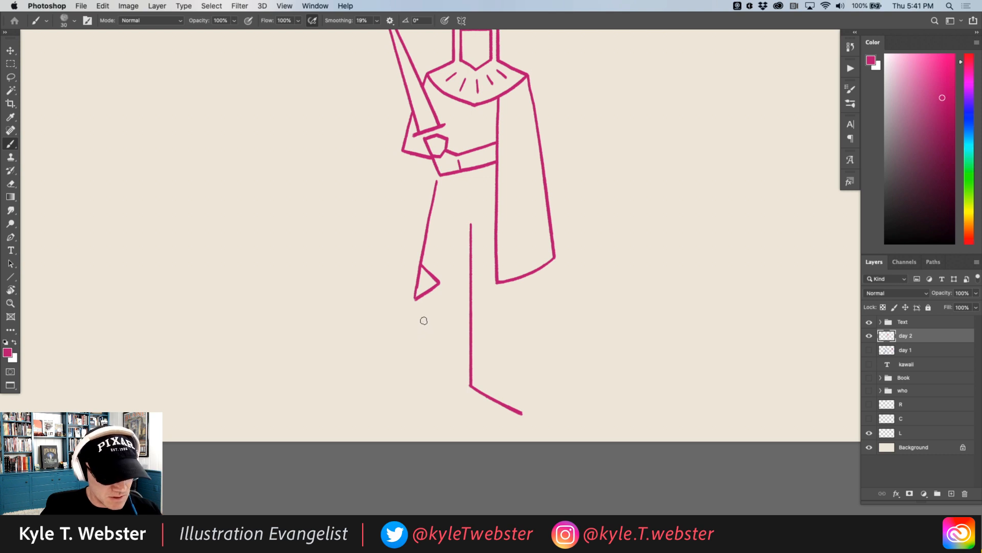
pyautogui.moveTo(421, 299); pyautogui.dragTo(443, 369)
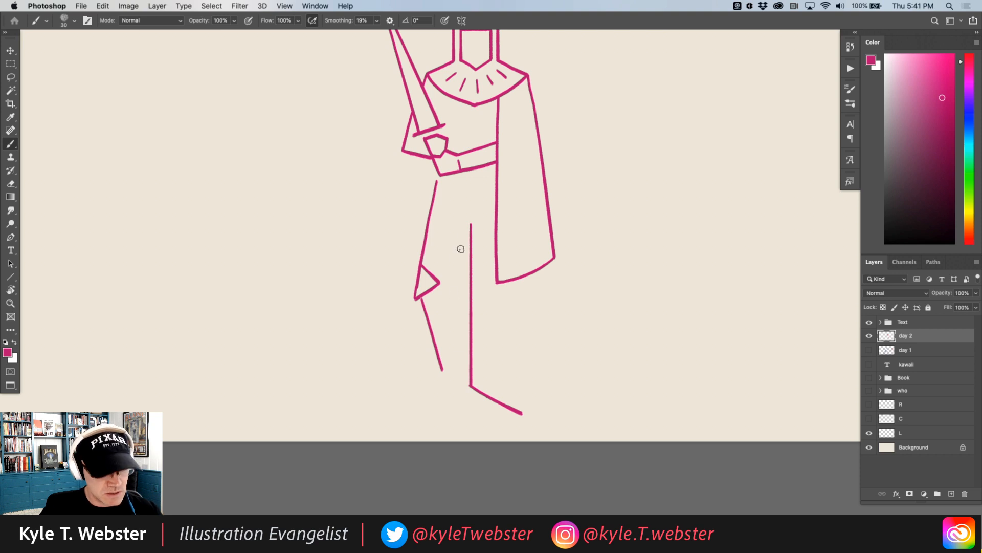
# Draw the left leg's curved inner edge from the crotch to the heel, and a foot with a pointed triangular toe cap.
pyautogui.moveTo(469, 224)
pyautogui.mouseDown()
pyautogui.moveTo(448, 287)
pyautogui.moveTo(459, 377)
pyautogui.mouseUp()
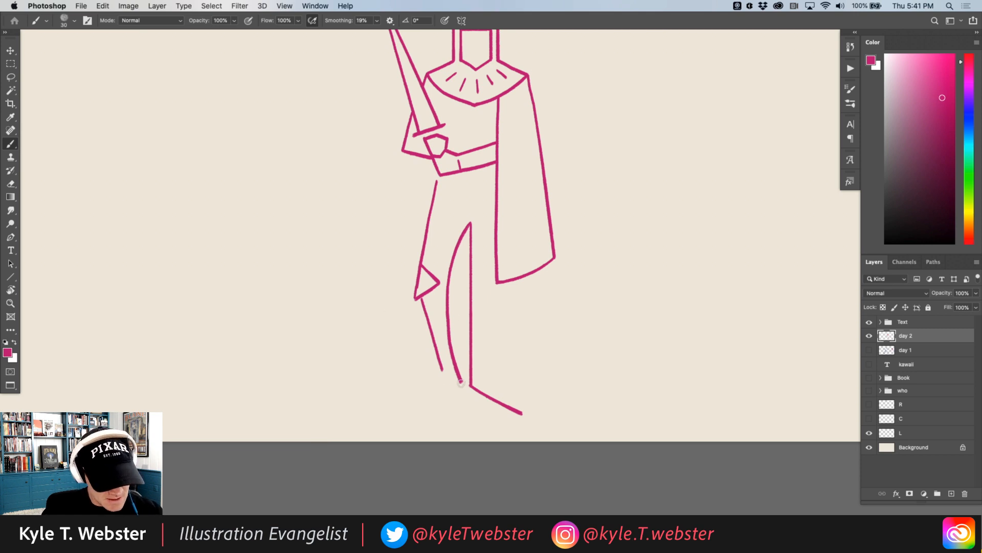
pyautogui.moveTo(461, 382); pyautogui.dragTo(429, 407)
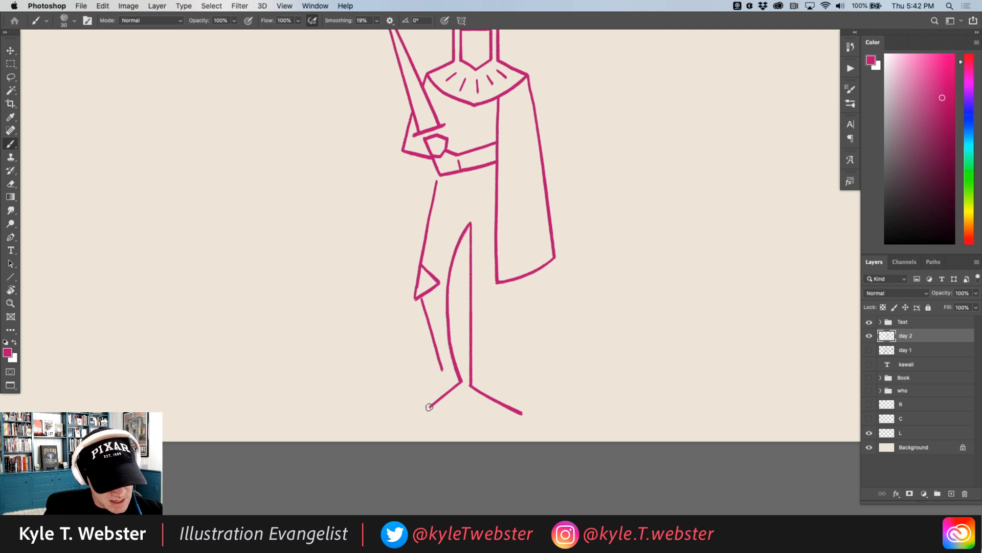
pyautogui.moveTo(429, 407)
pyautogui.mouseDown()
pyautogui.moveTo(413, 407)
pyautogui.moveTo(429, 390)
pyautogui.moveTo(406, 407)
pyautogui.mouseUp()
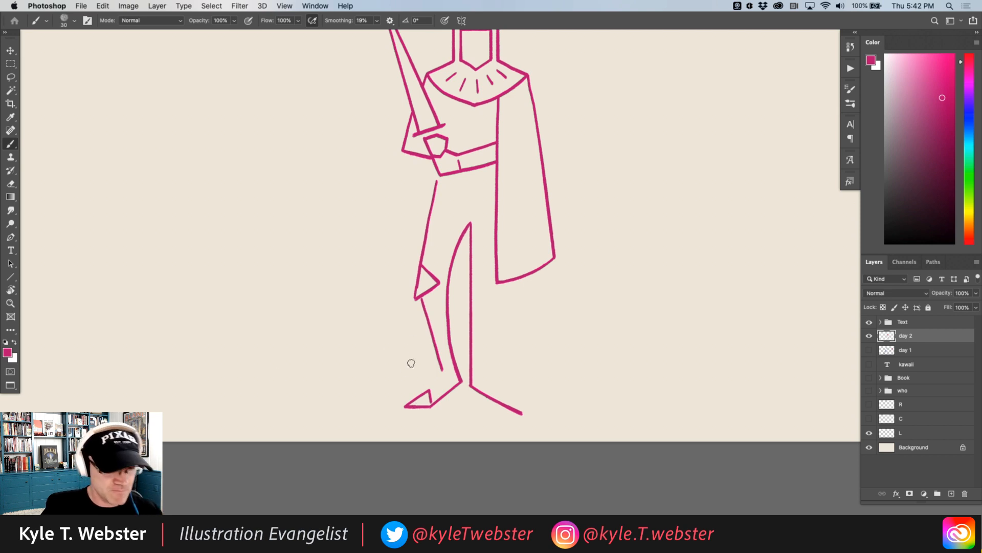
# Add a boxy toe cap to the right foot and a diamond-shaped knee guard at the cloak's lower inner corner.
pyautogui.moveTo(413, 333); pyautogui.dragTo(377, 328)
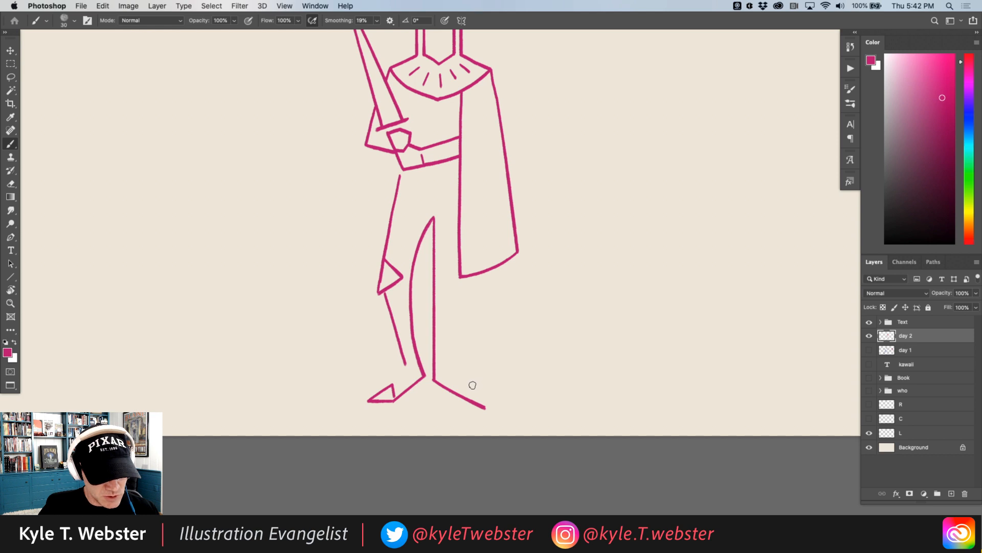
pyautogui.moveTo(472, 385)
pyautogui.mouseDown()
pyautogui.moveTo(469, 397)
pyautogui.moveTo(487, 390)
pyautogui.moveTo(486, 408)
pyautogui.mouseUp()
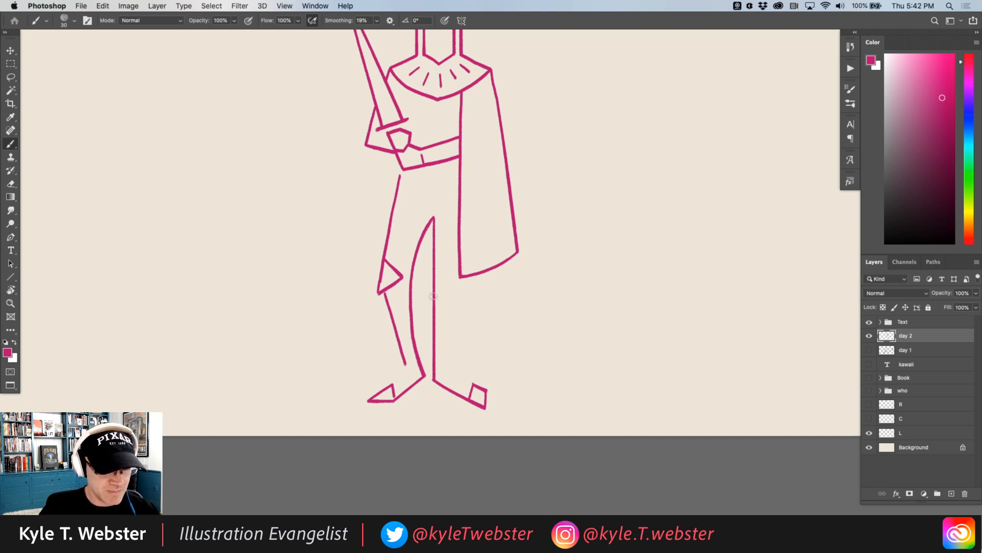
pyautogui.moveTo(459, 262)
pyautogui.mouseDown()
pyautogui.moveTo(445, 278)
pyautogui.moveTo(462, 294)
pyautogui.moveTo(475, 281)
pyautogui.mouseUp()
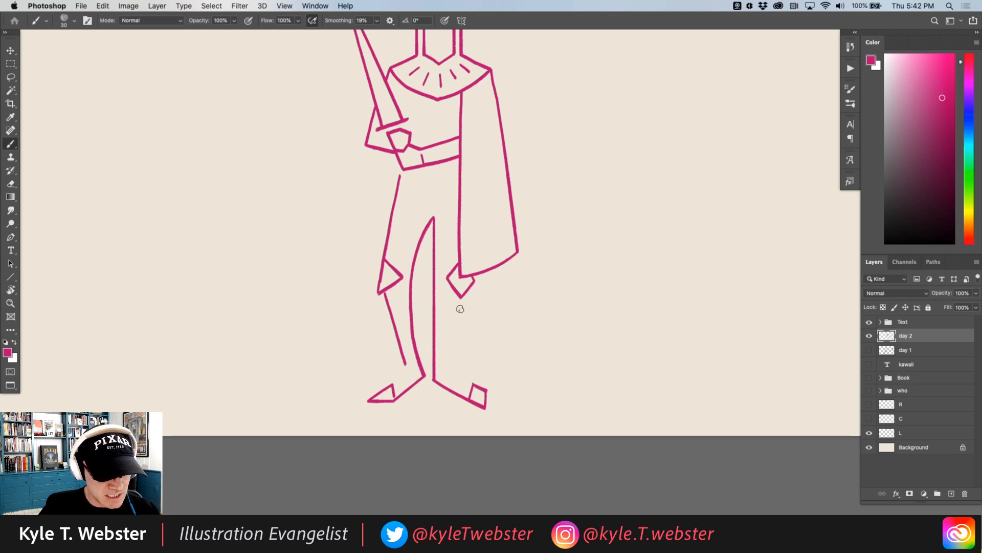
# Draw the right leg's outer shin line below the diamond knee guard, and the cloak's narrow left panel from elbow to knee.
pyautogui.moveTo(459, 305); pyautogui.dragTo(451, 363)
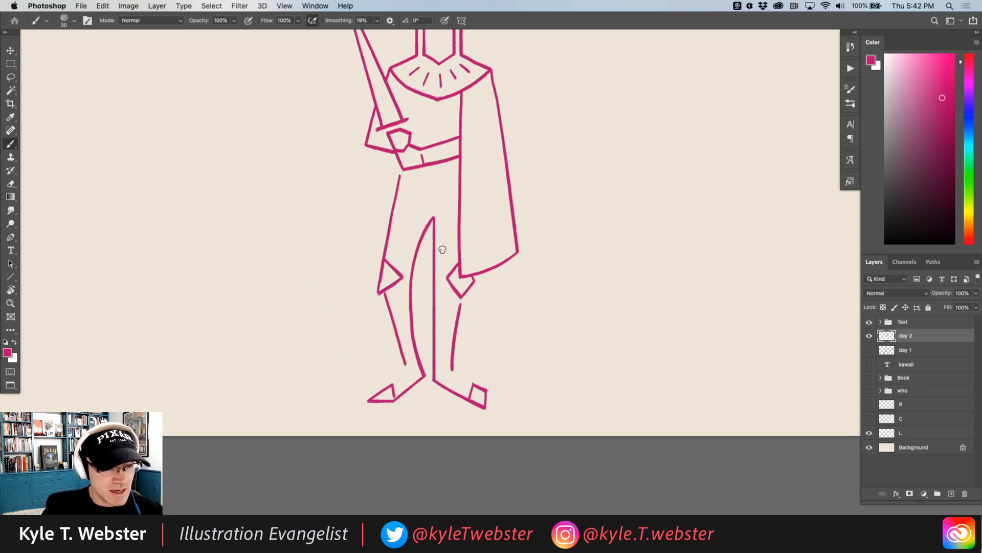
pyautogui.moveTo(367, 242)
pyautogui.mouseDown()
pyautogui.moveTo(365, 289)
pyautogui.moveTo(366, 263)
pyautogui.mouseUp()
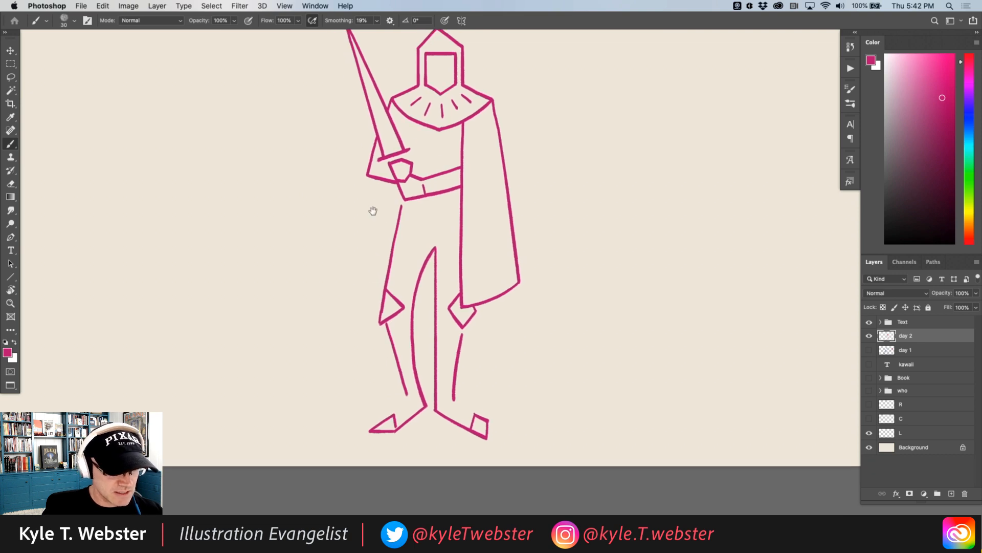
pyautogui.moveTo(384, 180)
pyautogui.mouseDown()
pyautogui.moveTo(363, 288)
pyautogui.moveTo(383, 296)
pyautogui.mouseUp()
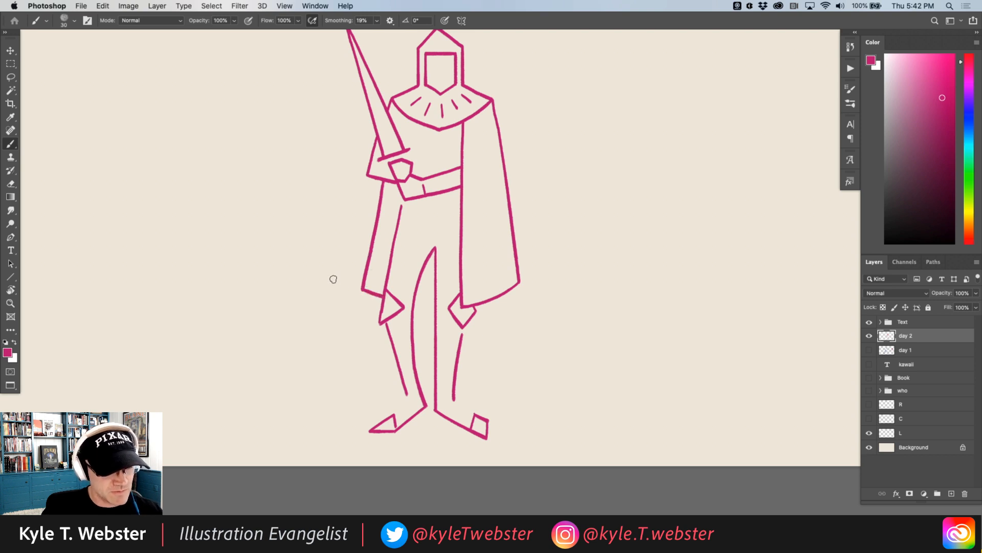
# Add small curved chain-mail marks on both thighs and a short slanted line from each knee guard to the inner leg.
pyautogui.scroll(3, 327, 317)
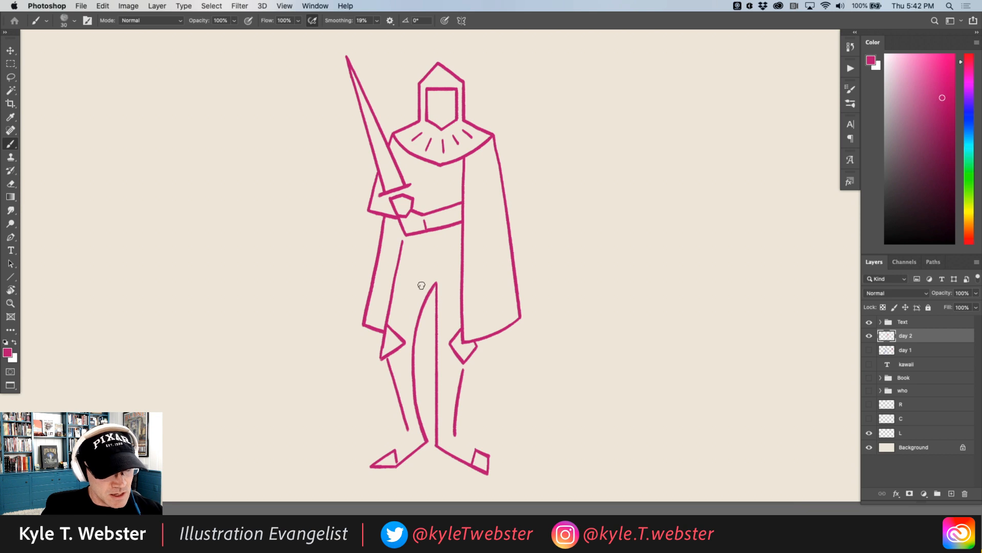
pyautogui.scroll(1, 425, 271)
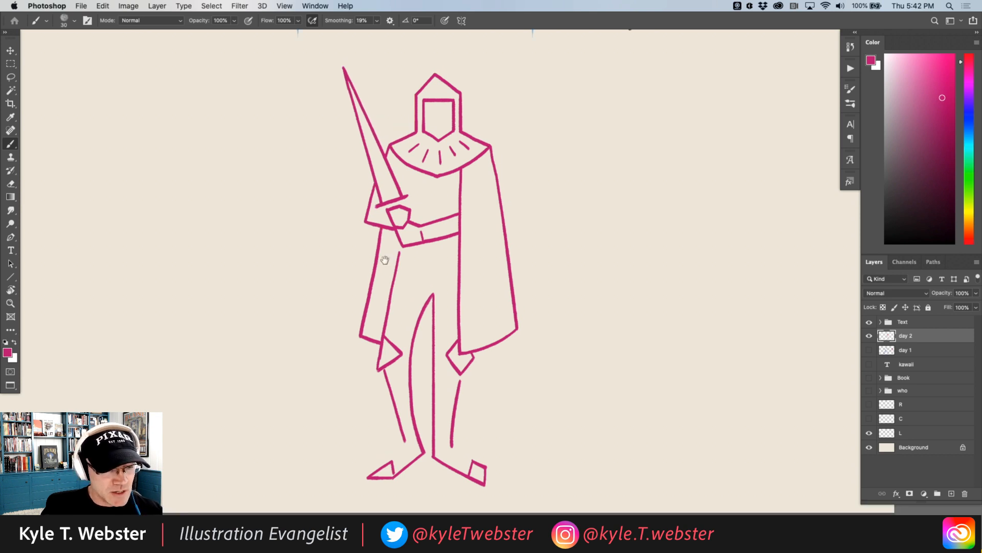
pyautogui.scroll(-1, 383, 258)
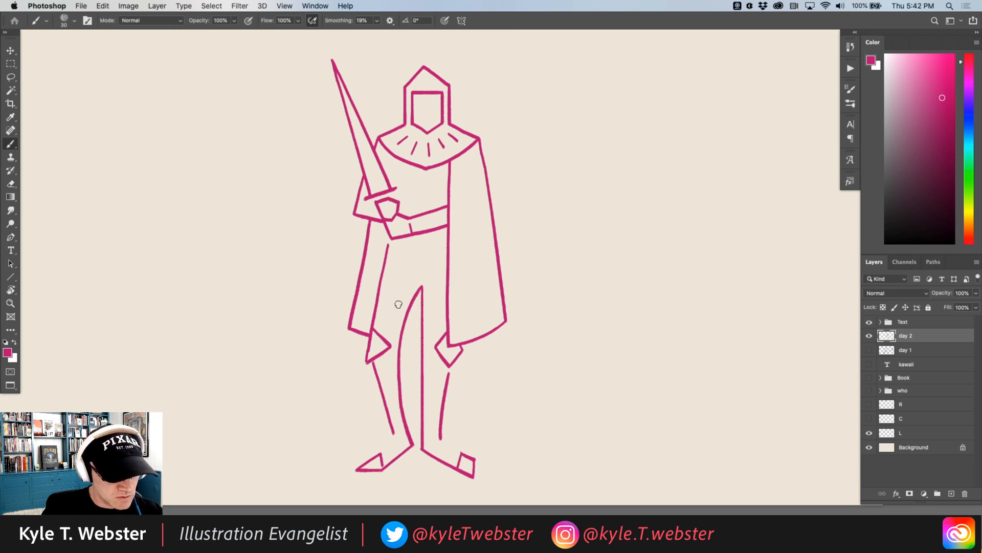
pyautogui.moveTo(398, 304)
pyautogui.mouseDown()
pyautogui.moveTo(392, 324)
pyautogui.moveTo(402, 310)
pyautogui.moveTo(390, 293)
pyautogui.moveTo(433, 310)
pyautogui.moveTo(433, 321)
pyautogui.mouseUp()
pyautogui.moveTo(435, 314); pyautogui.dragTo(440, 319)
pyautogui.moveTo(432, 331); pyautogui.dragTo(436, 332)
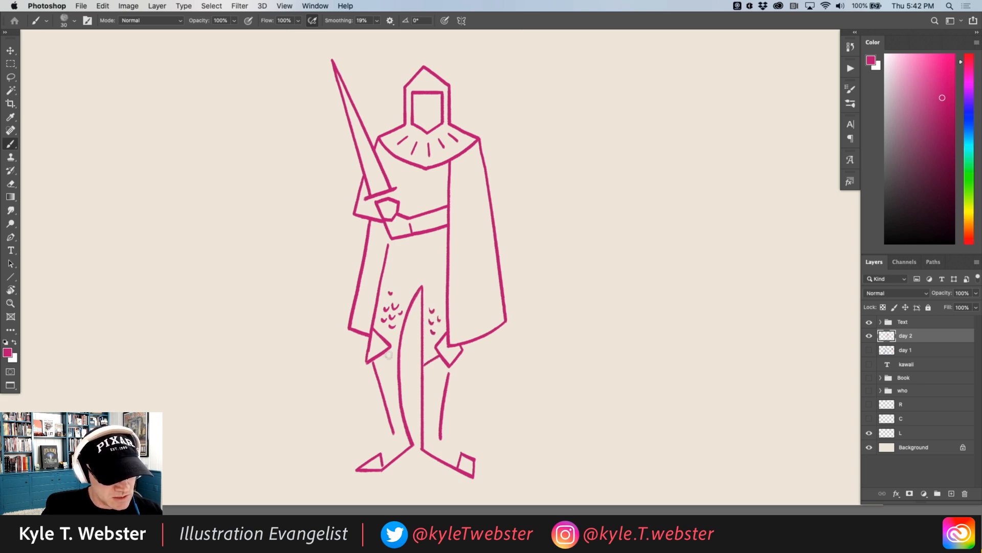
pyautogui.moveTo(384, 351); pyautogui.dragTo(397, 362)
# Draw a short vertical inner-arm line on the chest beside the lower sword blade.
pyautogui.moveTo(327, 396); pyautogui.dragTo(334, 355)
pyautogui.moveTo(346, 310); pyautogui.dragTo(326, 411)
pyautogui.keyDown('super'); pyautogui.click(379, 260); pyautogui.keyUp('super')
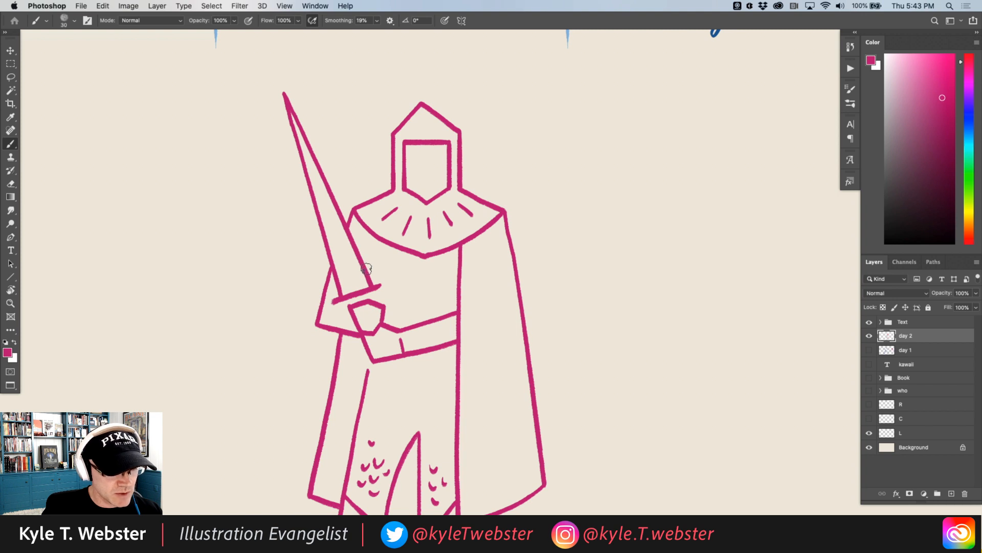
pyautogui.moveTo(296, 313)
pyautogui.mouseDown()
pyautogui.moveTo(292, 336)
pyautogui.moveTo(290, 260)
pyautogui.moveTo(287, 314)
pyautogui.mouseUp()
# Draw a narrow V-shaped nose hanging from the top of the face opening, with a dot eye on each side.
pyautogui.keyDown('super'); pyautogui.click(426, 156); pyautogui.keyUp('super')
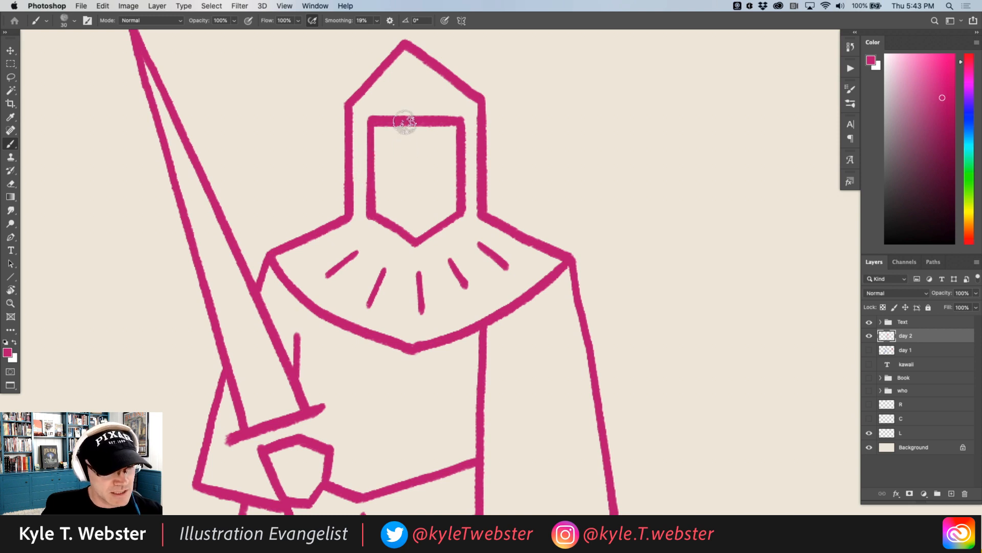
pyautogui.moveTo(404, 123); pyautogui.dragTo(413, 190)
pyautogui.moveTo(429, 125); pyautogui.dragTo(420, 192)
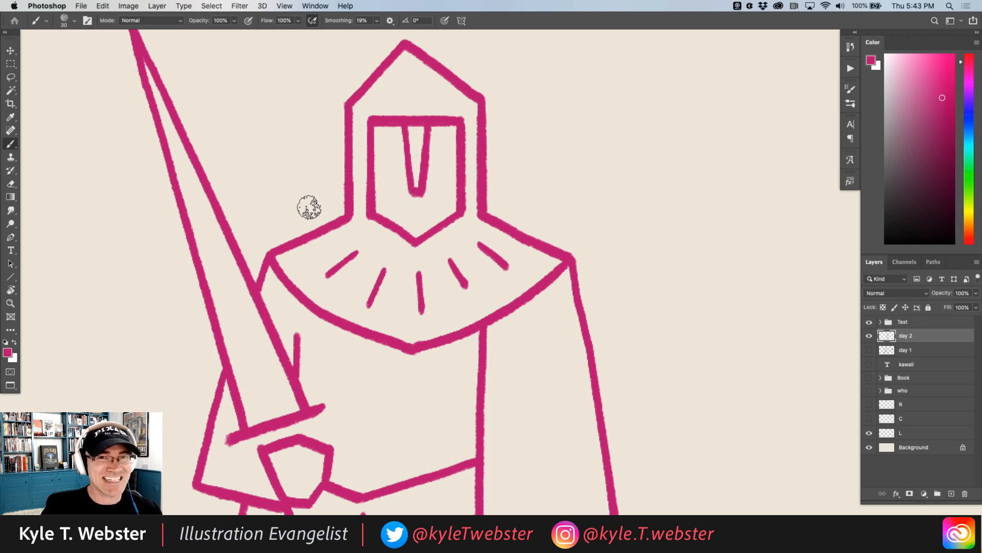
pyautogui.click(390, 155)
pyautogui.click(442, 155)
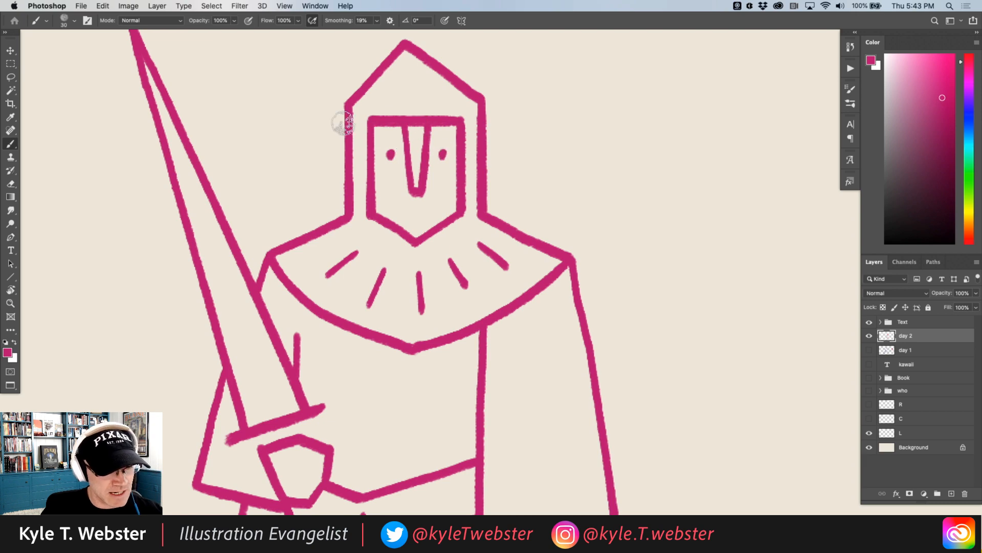
# Add a dashed center line along the lower part of the sword blade.
pyautogui.keyDown('alt'); pyautogui.keyDown('super'); pyautogui.click(318, 344); pyautogui.keyUp('super'); pyautogui.keyUp('alt')
pyautogui.keyDown('alt'); pyautogui.click(318, 343); pyautogui.keyUp('alt')
pyautogui.keyDown('alt'); pyautogui.click(318, 344); pyautogui.keyUp('alt')
pyautogui.moveTo(279, 387); pyautogui.dragTo(396, 237)
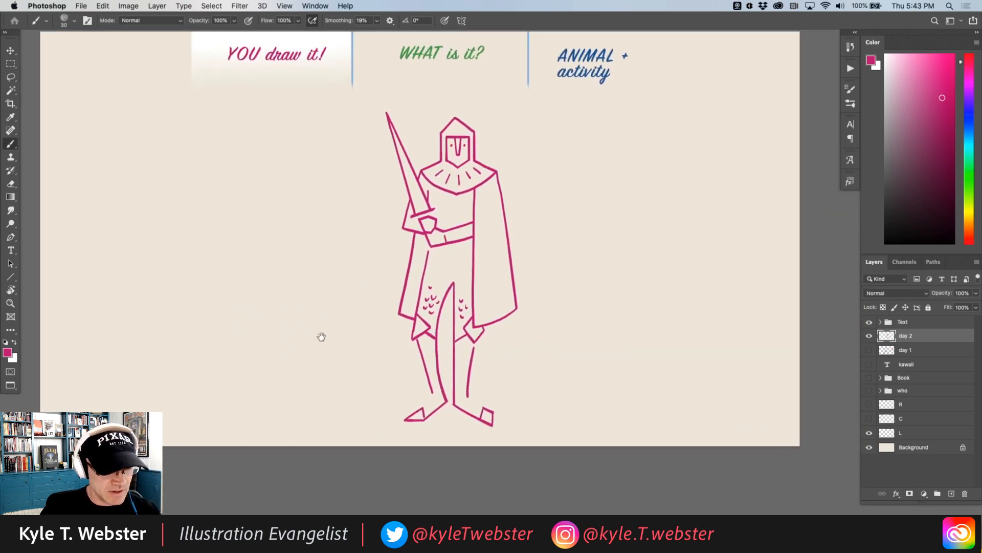
pyautogui.moveTo(327, 345); pyautogui.dragTo(320, 341)
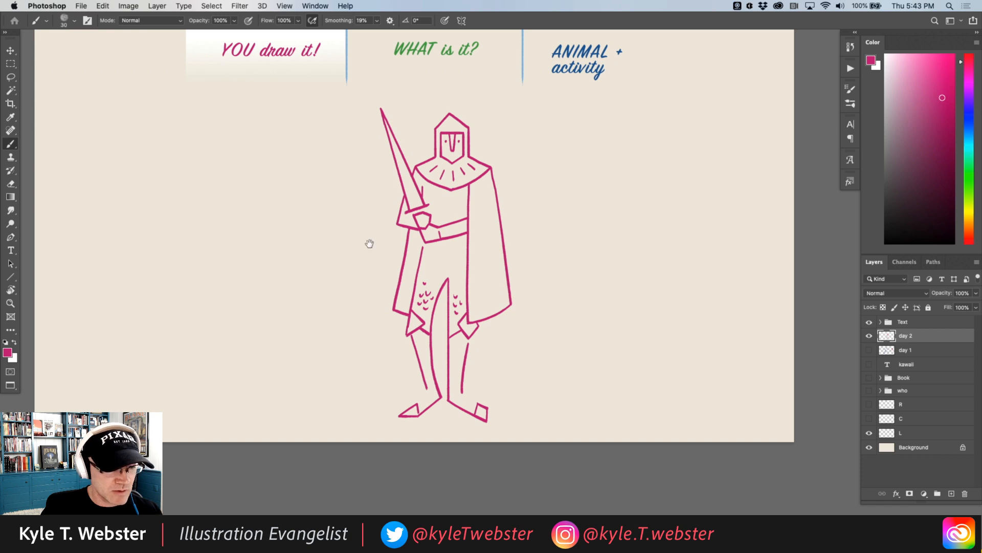
pyautogui.keyDown('super'); pyautogui.click(413, 166); pyautogui.keyUp('super')
pyautogui.moveTo(415, 209); pyautogui.dragTo(407, 185)
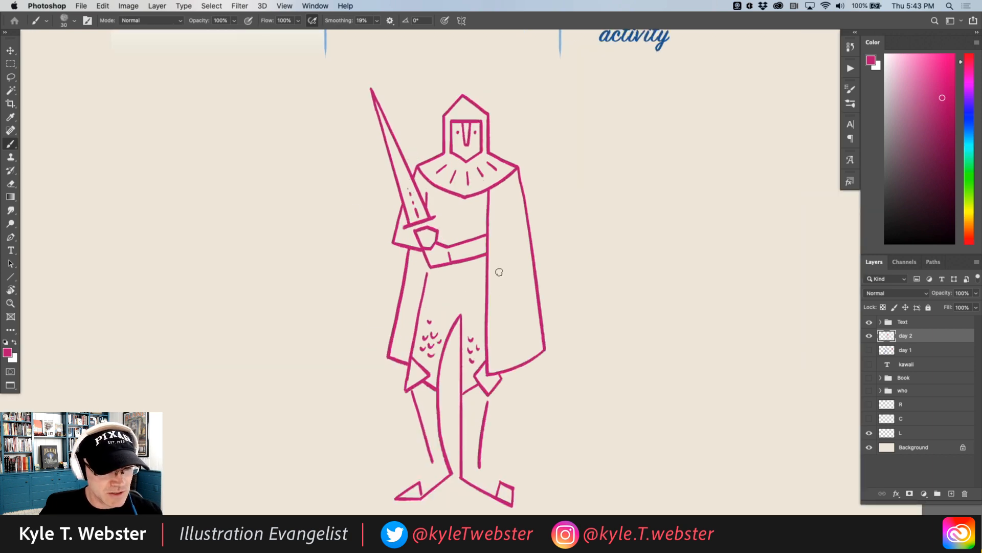
# Move the finished knight drawing to the right side of the canvas, leaving the middle empty.
pyautogui.moveTo(348, 294); pyautogui.dragTo(347, 283)
pyautogui.keyDown('alt'); pyautogui.click(402, 294); pyautogui.keyUp('alt')
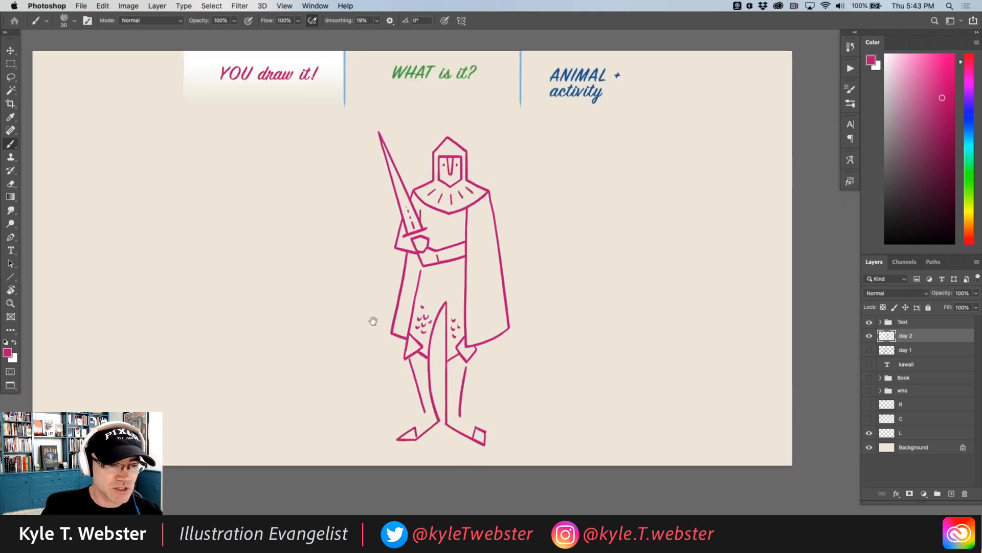
pyautogui.moveTo(372, 316); pyautogui.dragTo(382, 323)
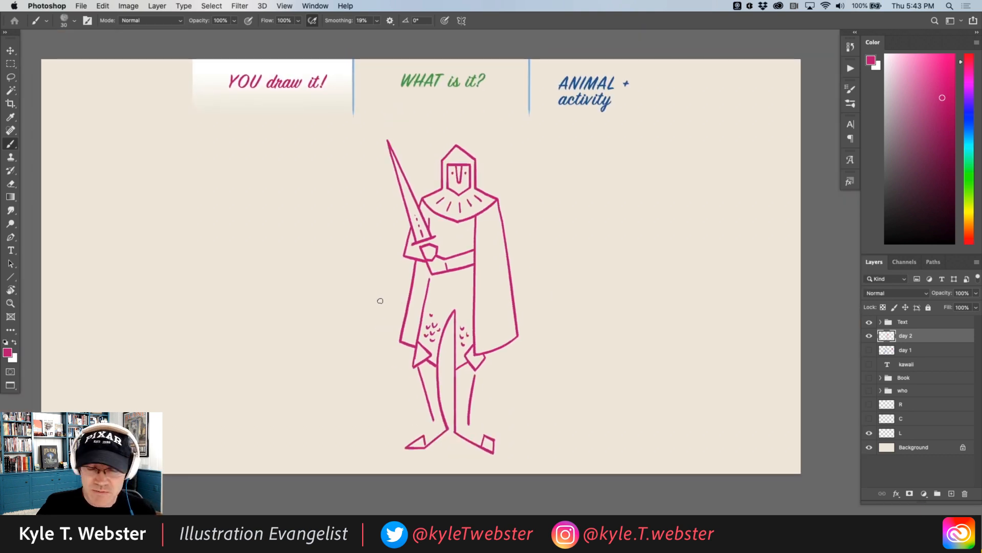
pyautogui.press('v')
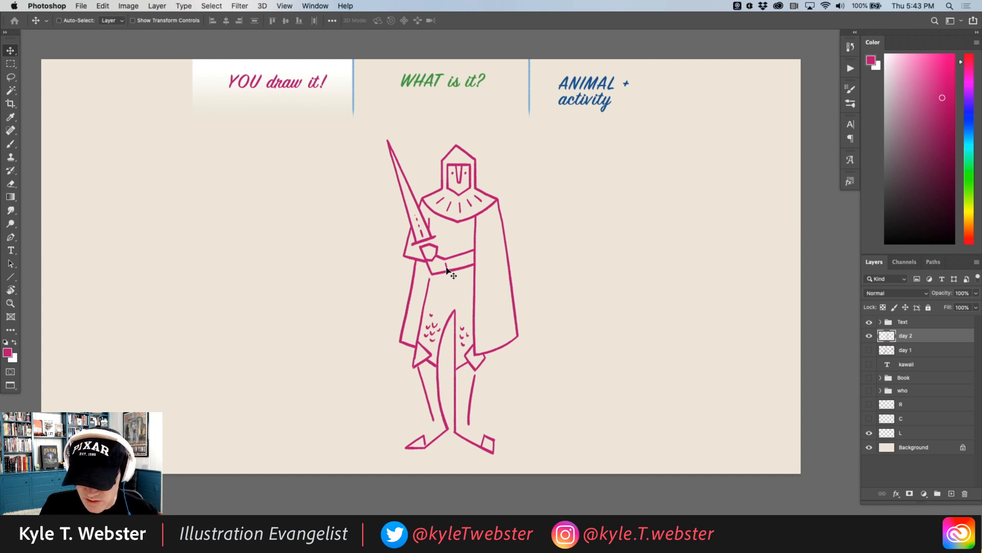
pyautogui.moveTo(453, 264); pyautogui.dragTo(684, 258)
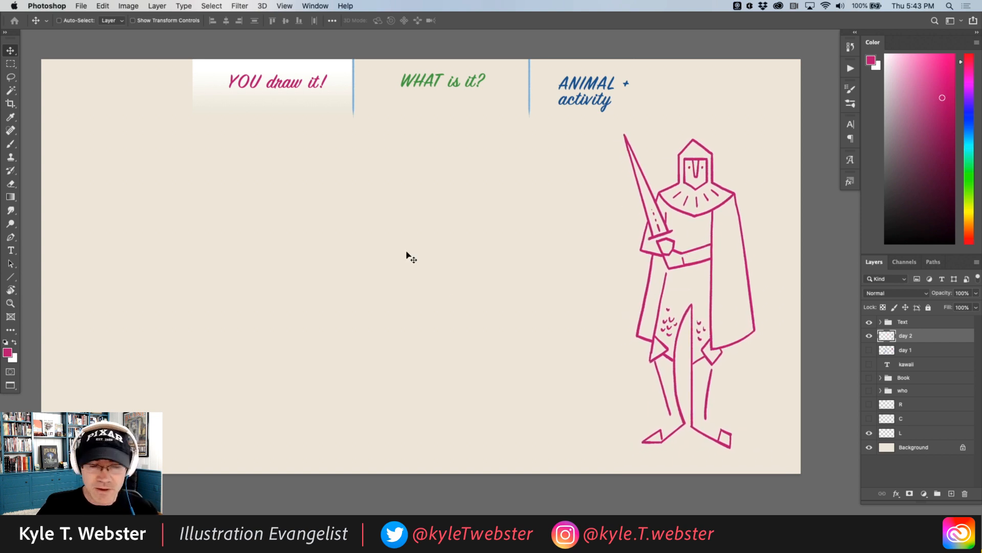
pyautogui.moveTo(428, 274); pyautogui.dragTo(421, 277)
# Return to the Brush tool and sample the green of the "WHAT is it?" heading as the painting color.
pyautogui.press('b')
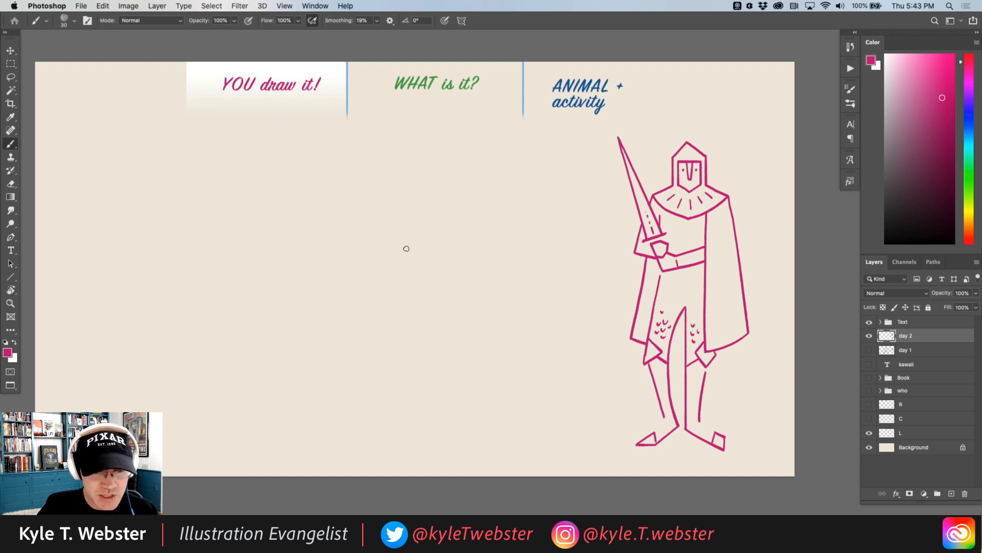
pyautogui.keyDown('super'); pyautogui.click(408, 91); pyautogui.keyUp('super')
pyautogui.keyDown('super'); pyautogui.click(407, 91); pyautogui.keyUp('super')
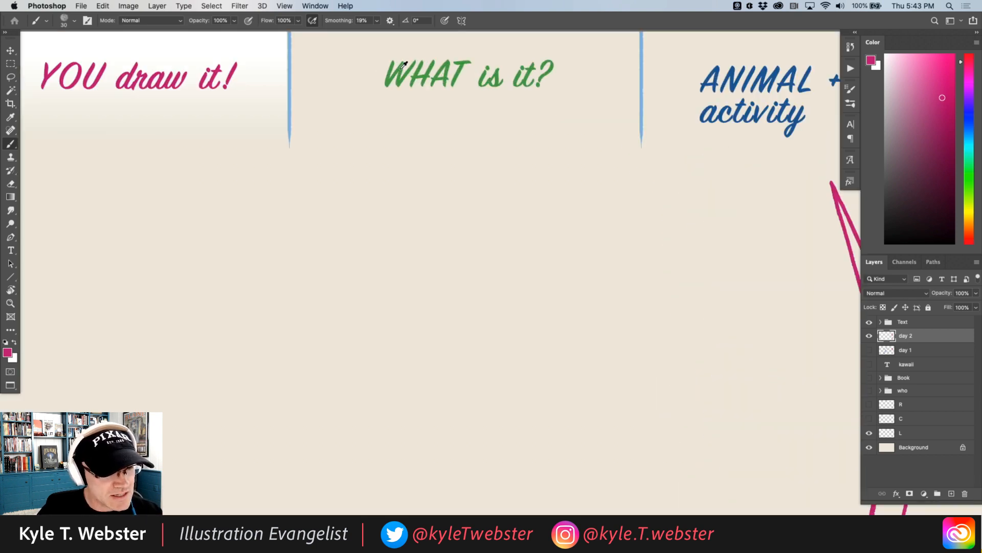
pyautogui.keyDown('alt'); pyautogui.click(403, 64); pyautogui.keyUp('alt')
# Highlight the middle heading by showing layer C and hiding layer L.
pyautogui.keyDown('alt'); pyautogui.keyDown('super'); pyautogui.click(421, 337); pyautogui.keyUp('super'); pyautogui.keyUp('alt')
pyautogui.keyDown('alt'); pyautogui.keyDown('super'); pyautogui.click(421, 338); pyautogui.keyUp('super'); pyautogui.keyUp('alt')
pyautogui.click(869, 418)
pyautogui.click(870, 433)
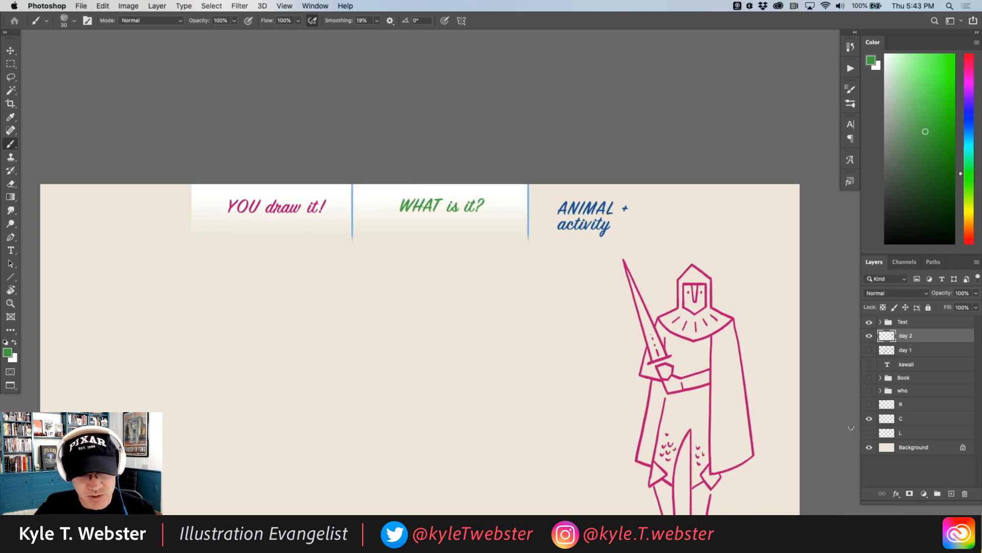
# Draw a green upright rocket below the "WHAT is it?" heading, with a pointed nose, straight body, flared base and a downward flame.
pyautogui.moveTo(383, 367)
pyautogui.mouseDown()
pyautogui.moveTo(408, 274)
pyautogui.moveTo(339, 274)
pyautogui.mouseUp()
pyautogui.keyDown('super'); pyautogui.click(408, 274); pyautogui.keyUp('super')
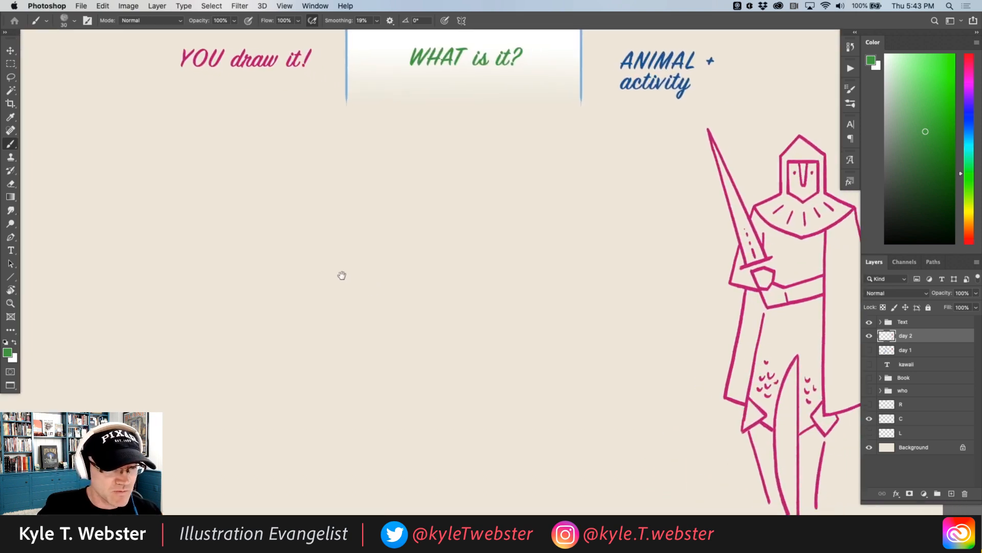
pyautogui.hscroll(2, 386, 296)
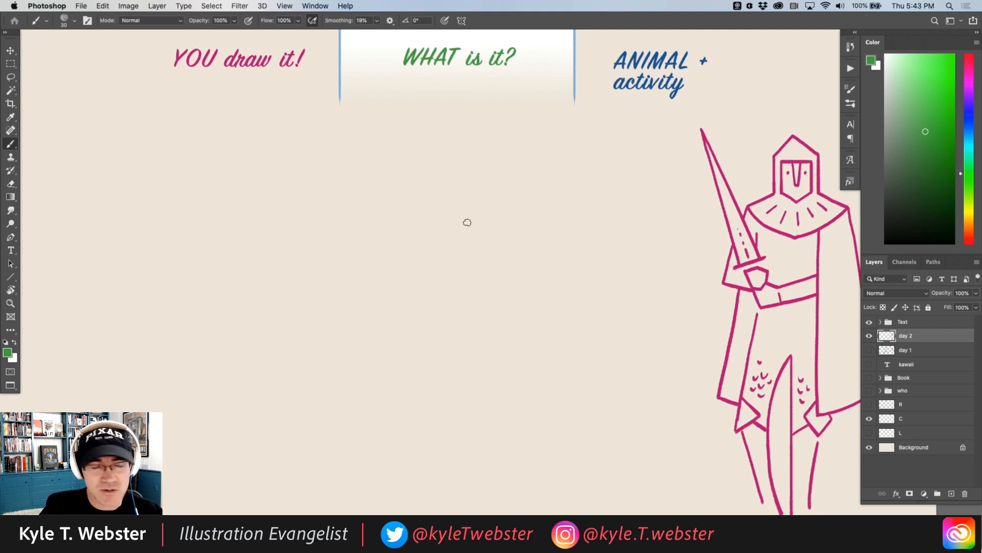
pyautogui.moveTo(454, 227)
pyautogui.mouseDown()
pyautogui.moveTo(466, 252)
pyautogui.moveTo(444, 253)
pyautogui.moveTo(444, 308)
pyautogui.mouseUp()
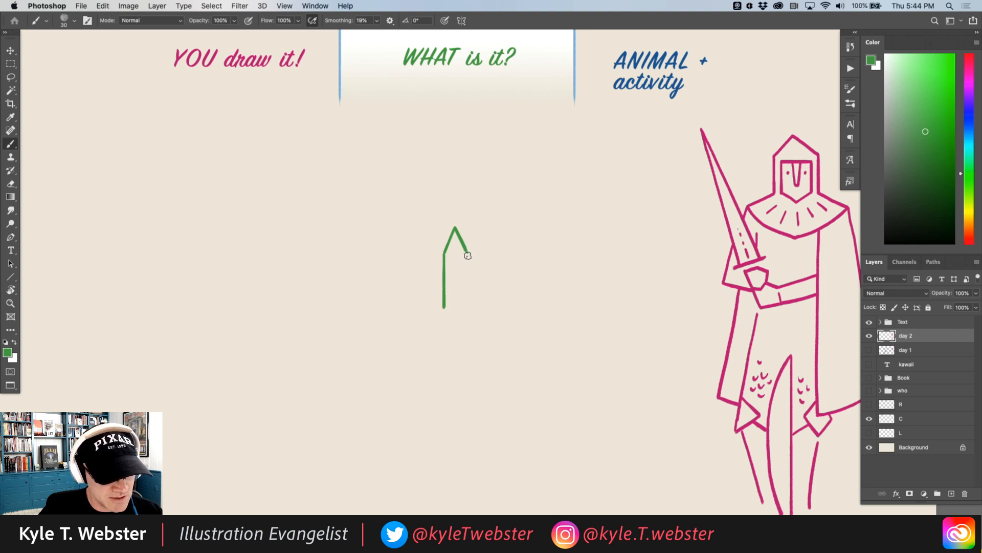
pyautogui.moveTo(467, 255); pyautogui.dragTo(468, 307)
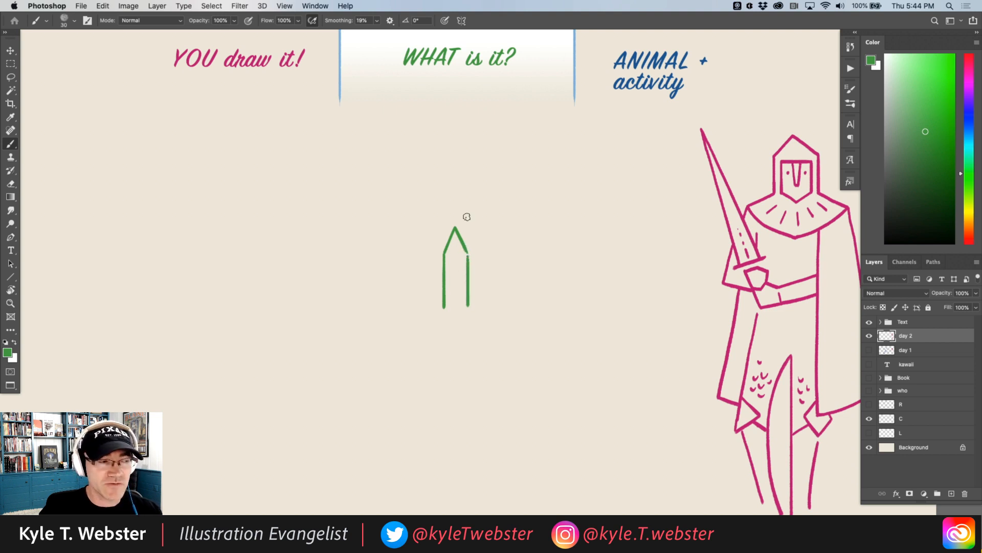
pyautogui.moveTo(469, 307)
pyautogui.mouseDown()
pyautogui.moveTo(444, 307)
pyautogui.moveTo(436, 322)
pyautogui.moveTo(478, 322)
pyautogui.moveTo(435, 324)
pyautogui.moveTo(454, 377)
pyautogui.moveTo(460, 339)
pyautogui.moveTo(471, 351)
pyautogui.mouseUp()
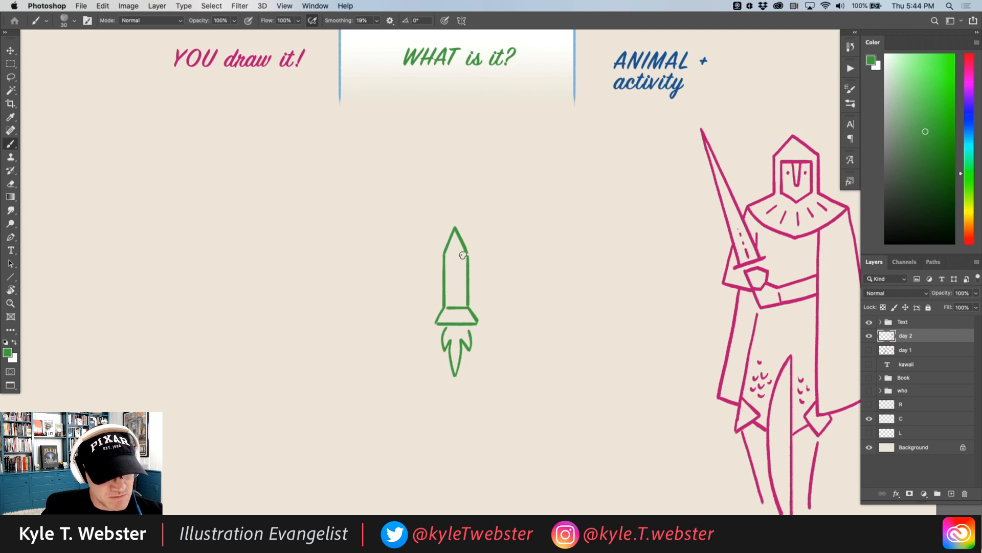
pyautogui.moveTo(467, 254); pyautogui.dragTo(445, 253)
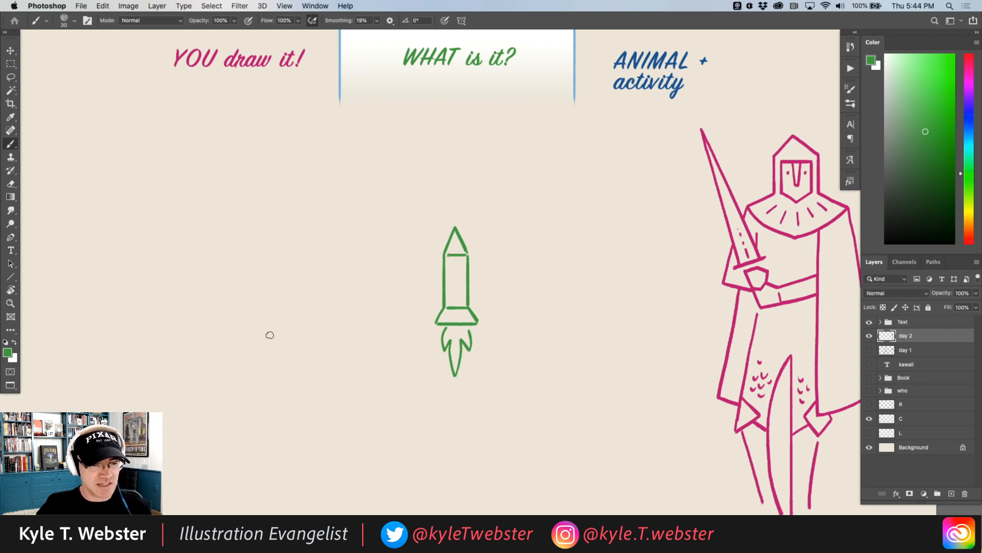
pyautogui.moveTo(407, 311); pyautogui.dragTo(397, 305)
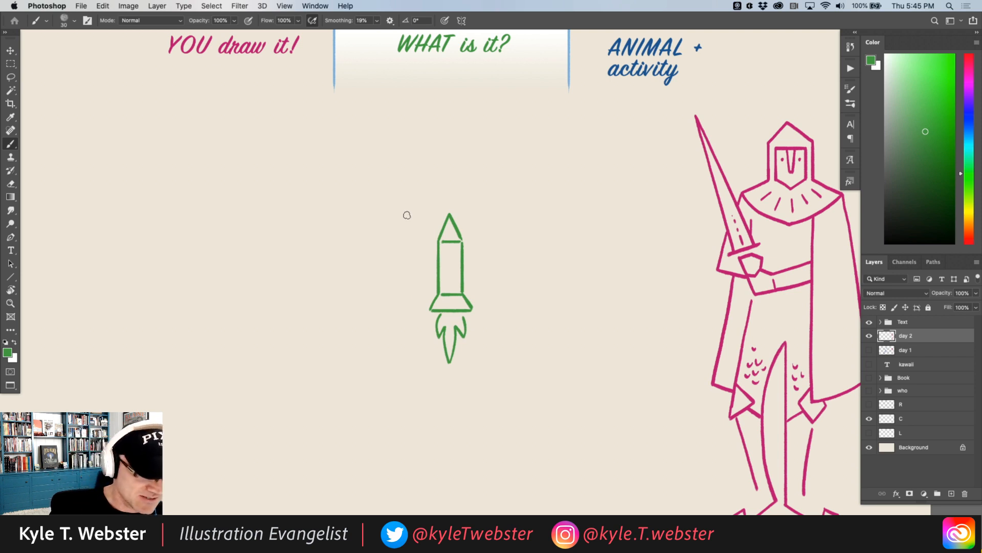
pyautogui.moveTo(370, 269); pyautogui.dragTo(440, 272)
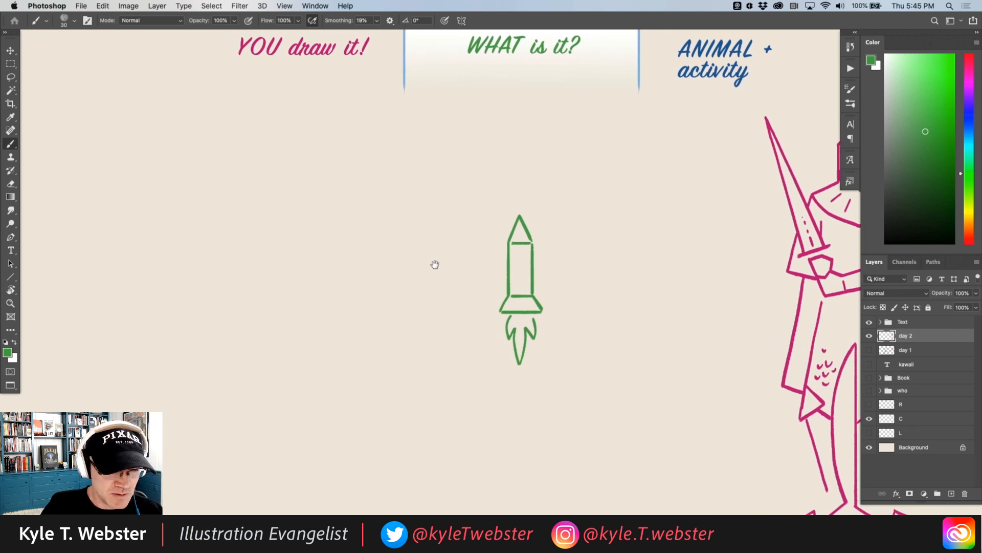
pyautogui.press('v')
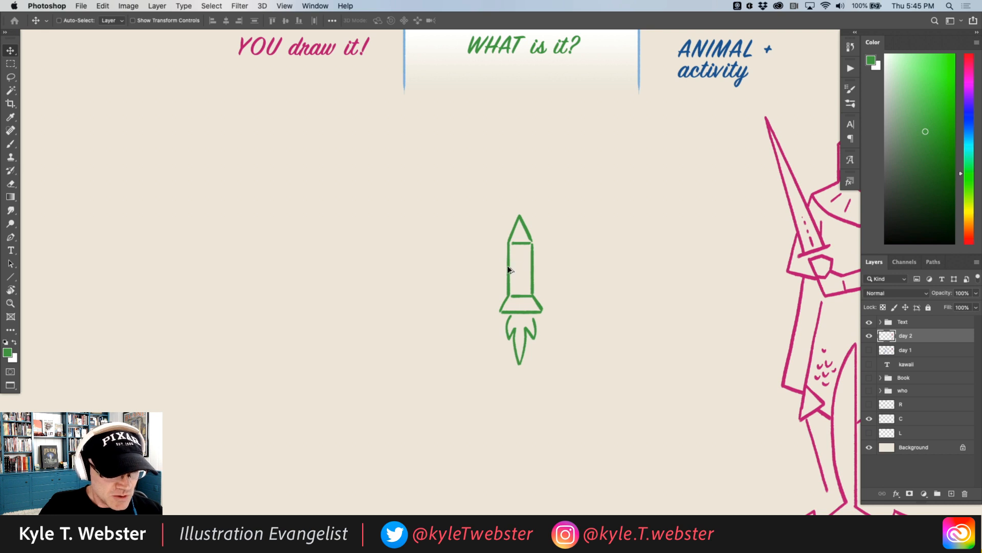
pyautogui.moveTo(508, 270); pyautogui.dragTo(417, 264)
pyautogui.press('super+z')
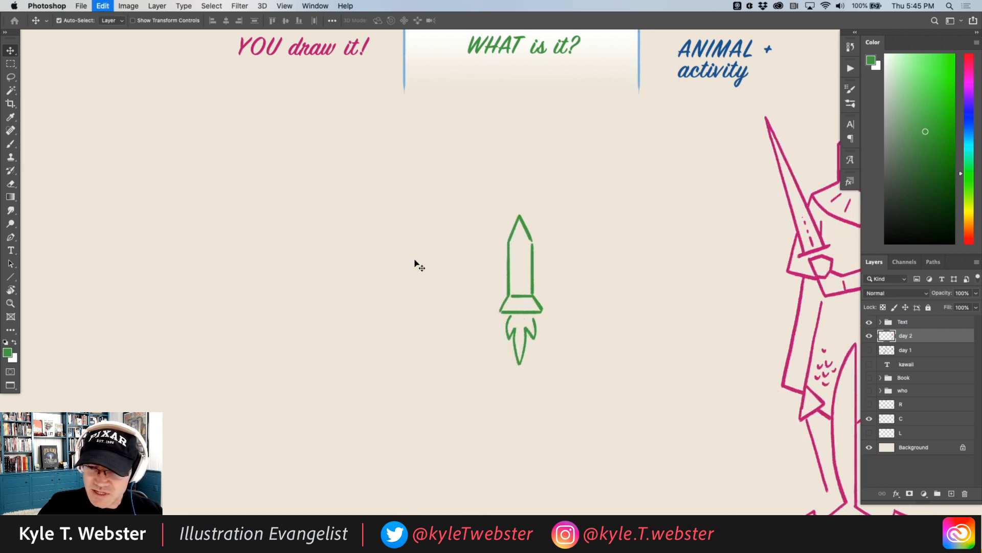
# Select the rocket with a rectangular marquee and place a duplicate of it to the left at the same height.
pyautogui.press('m')
pyautogui.moveTo(437, 182); pyautogui.dragTo(581, 394)
pyautogui.press('v')
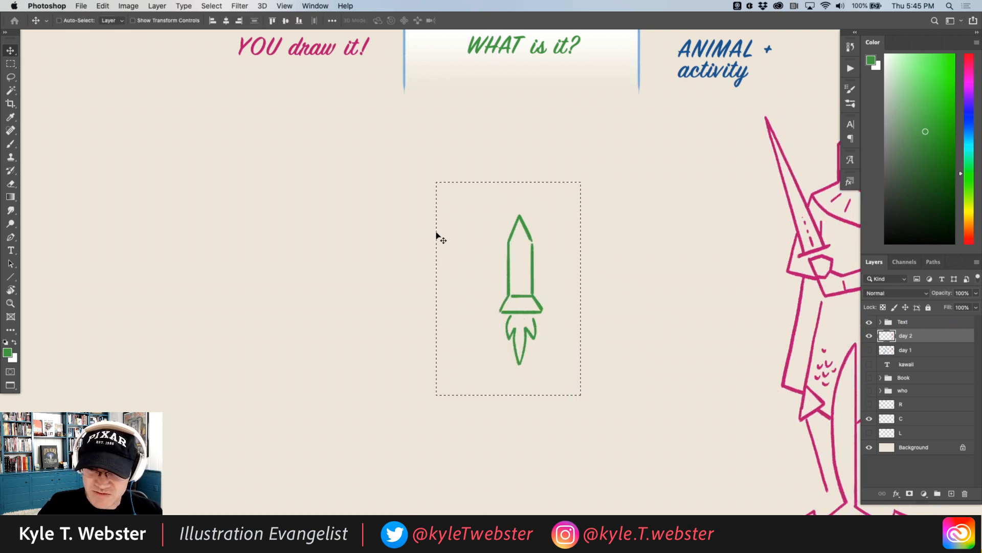
pyautogui.moveTo(510, 272); pyautogui.dragTo(295, 271)
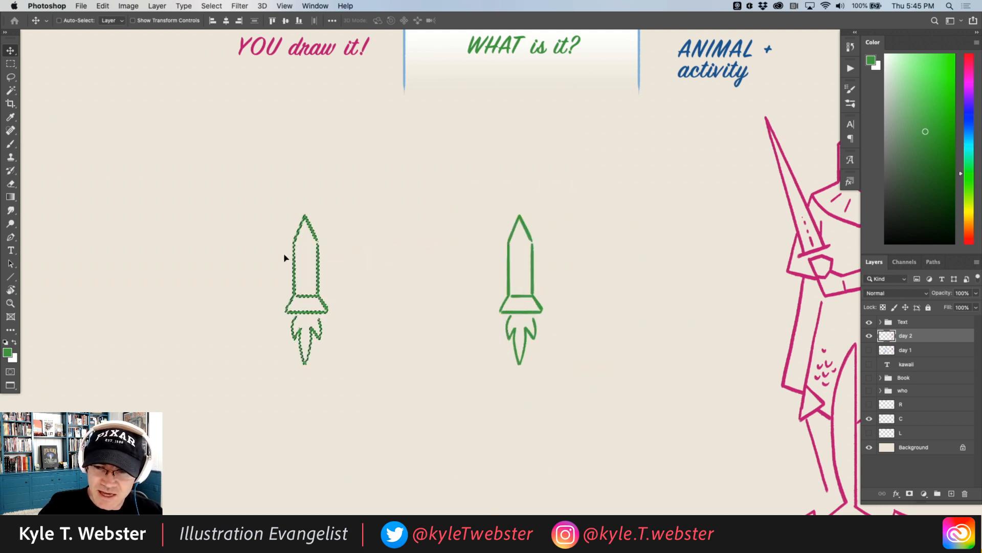
# Rotate the duplicated rocket 180° so its flame points up, deselect it and return to the Brush tool.
pyautogui.hotkey('ctrl', 't')
pyautogui.moveTo(265, 193); pyautogui.dragTo(339, 392)
pyautogui.press('Return')
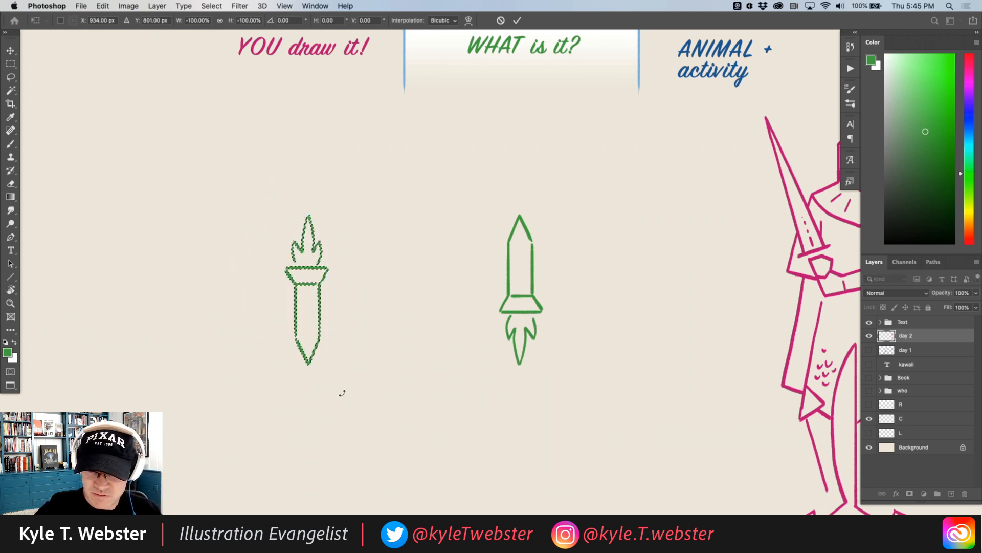
pyautogui.hotkey('ctrl', 'd')
pyautogui.press('b')
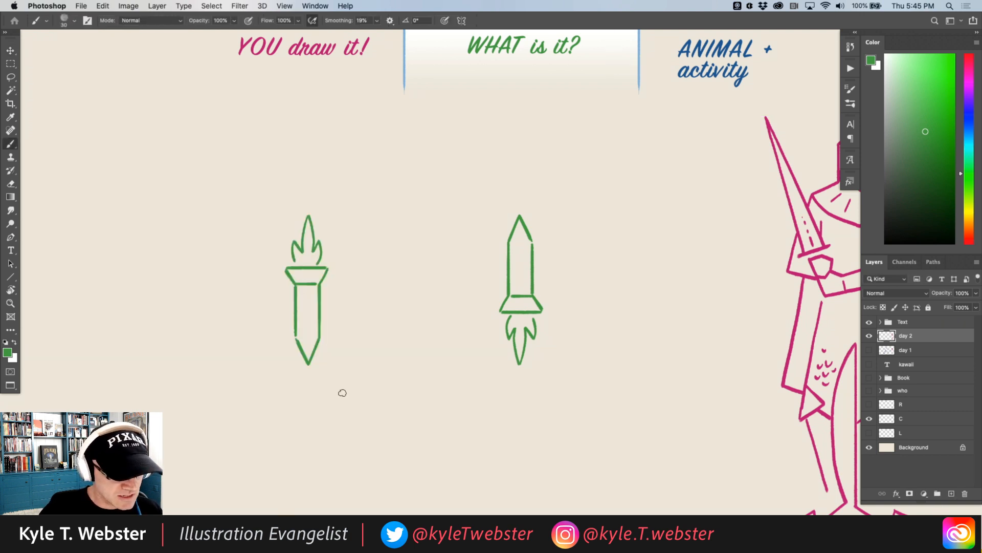
# Draw a horizontal helmet band across the flared base of the inverted rocket, with three wavy hair strands hanging from each end.
pyautogui.hscroll(-3, 325, 301)
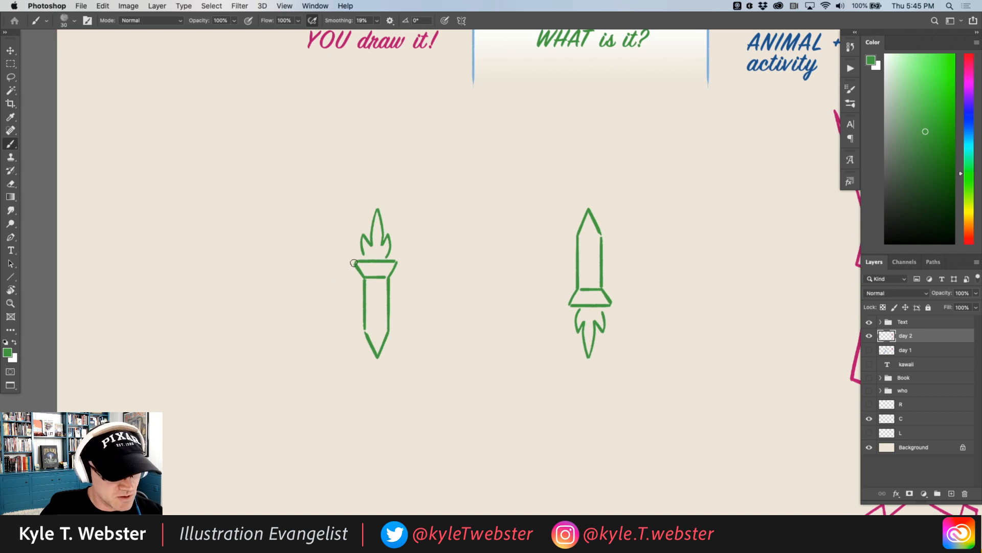
pyautogui.moveTo(353, 263)
pyautogui.mouseDown()
pyautogui.moveTo(329, 263)
pyautogui.moveTo(427, 262)
pyautogui.mouseUp()
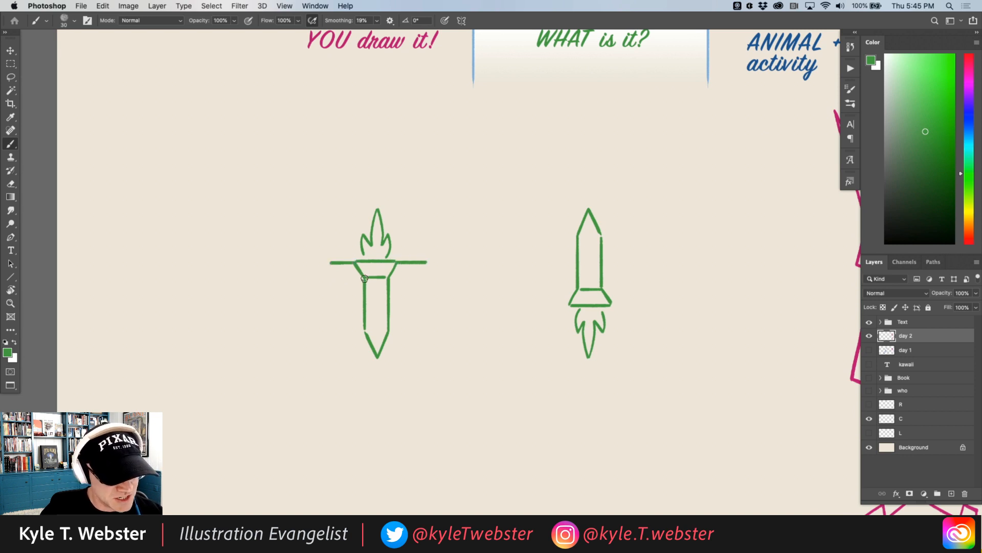
pyautogui.moveTo(364, 278)
pyautogui.mouseDown()
pyautogui.moveTo(331, 279)
pyautogui.moveTo(427, 279)
pyautogui.moveTo(418, 380)
pyautogui.mouseUp()
pyautogui.moveTo(424, 280); pyautogui.dragTo(433, 372)
pyautogui.moveTo(438, 372)
pyautogui.mouseDown()
pyautogui.moveTo(445, 318)
pyautogui.moveTo(431, 281)
pyautogui.mouseUp()
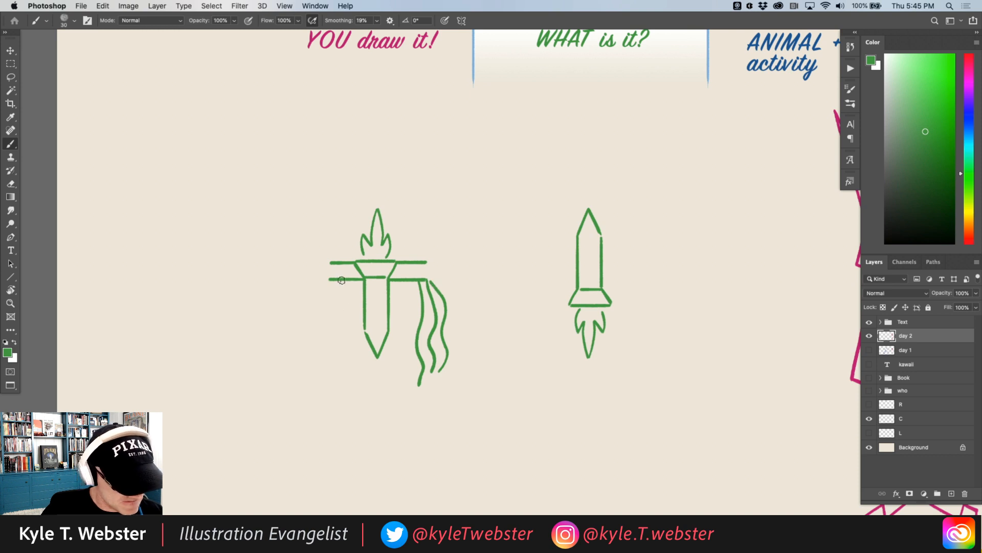
pyautogui.moveTo(339, 279)
pyautogui.mouseDown()
pyautogui.moveTo(331, 313)
pyautogui.moveTo(341, 381)
pyautogui.mouseUp()
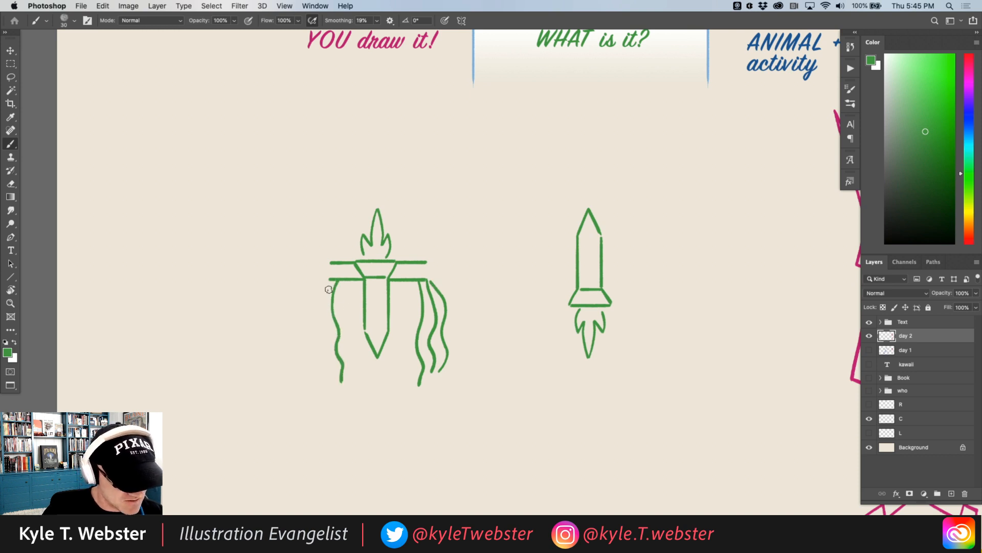
pyautogui.moveTo(328, 283)
pyautogui.mouseDown()
pyautogui.moveTo(323, 353)
pyautogui.moveTo(332, 365)
pyautogui.moveTo(314, 307)
pyautogui.moveTo(316, 357)
pyautogui.mouseUp()
pyautogui.moveTo(327, 263); pyautogui.dragTo(328, 280)
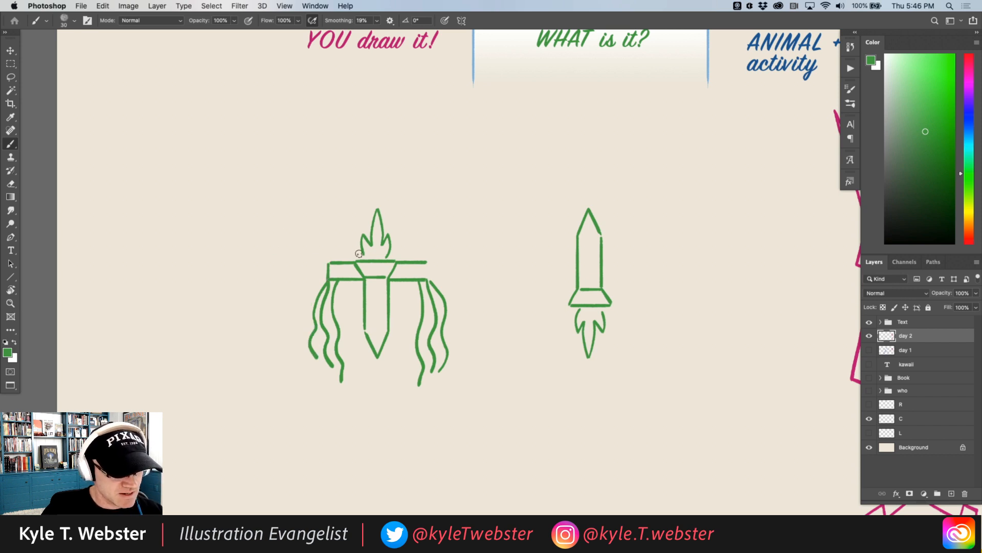
pyautogui.moveTo(427, 263); pyautogui.dragTo(427, 280)
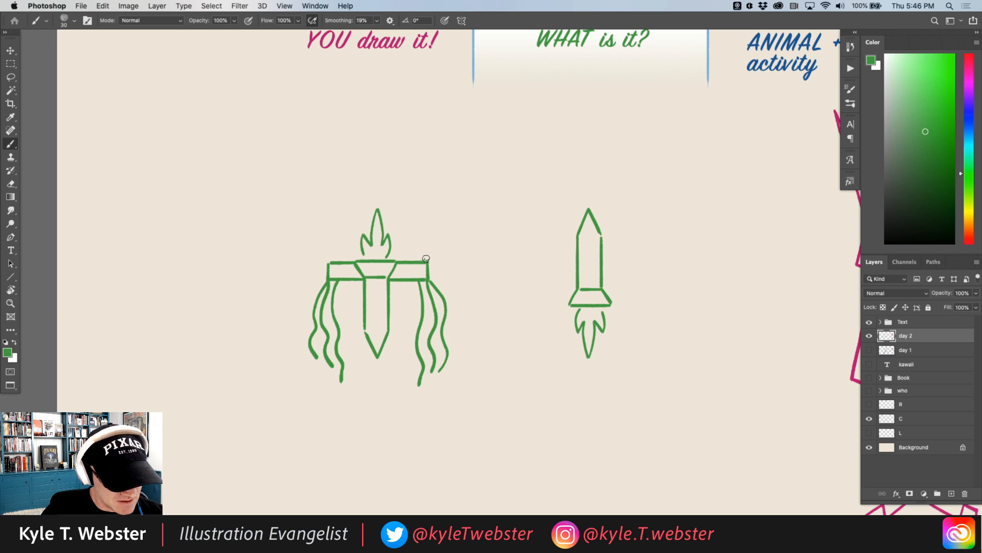
# Draw a domed helmet with a flat top above the band, enclosing the flame and decorated with diagonal and curved lines.
pyautogui.moveTo(428, 262)
pyautogui.mouseDown()
pyautogui.moveTo(385, 199)
pyautogui.moveTo(342, 231)
pyautogui.moveTo(331, 258)
pyautogui.mouseUp()
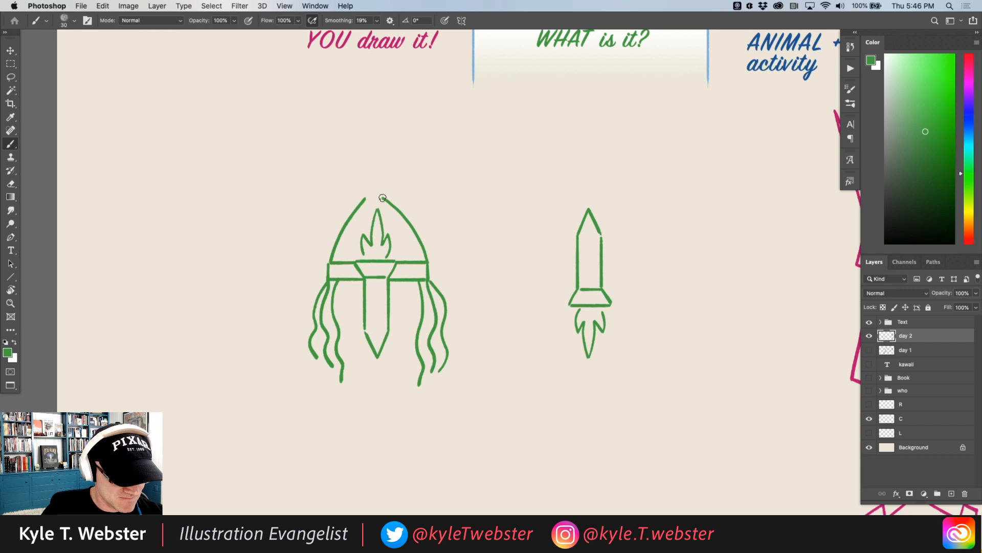
pyautogui.moveTo(384, 197); pyautogui.dragTo(365, 197)
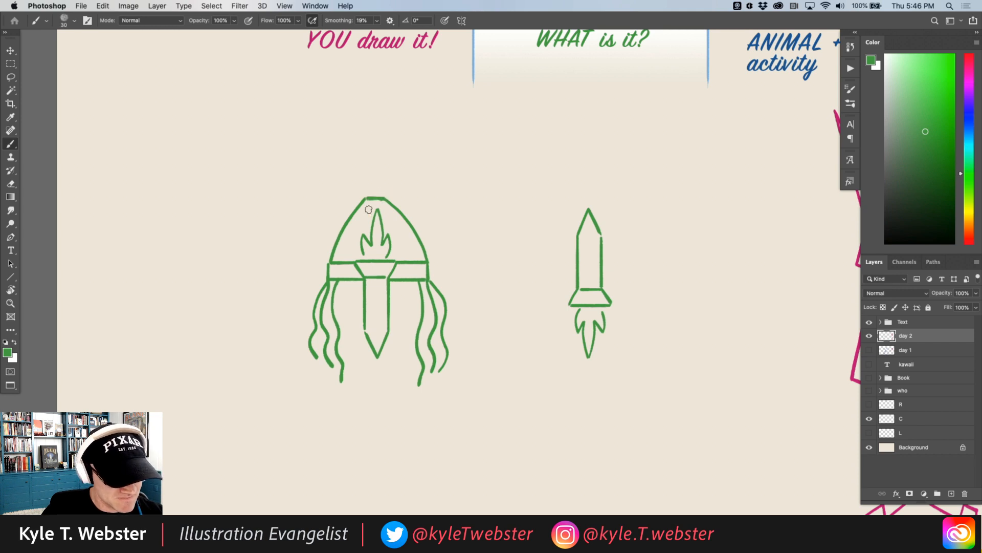
pyautogui.moveTo(363, 235)
pyautogui.mouseDown()
pyautogui.moveTo(351, 216)
pyautogui.moveTo(401, 215)
pyautogui.mouseUp()
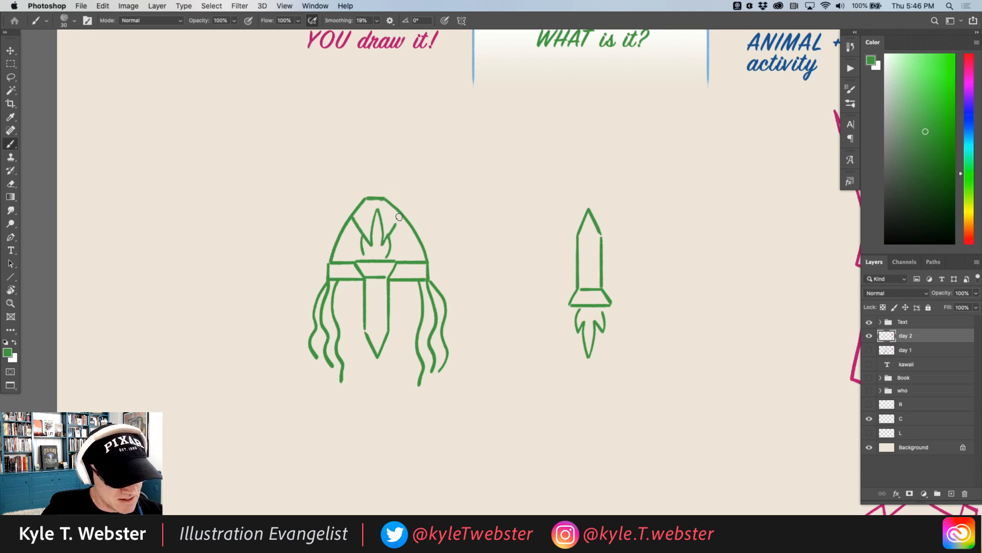
pyautogui.moveTo(426, 259)
pyautogui.mouseDown()
pyautogui.moveTo(332, 255)
pyautogui.moveTo(344, 224)
pyautogui.mouseUp()
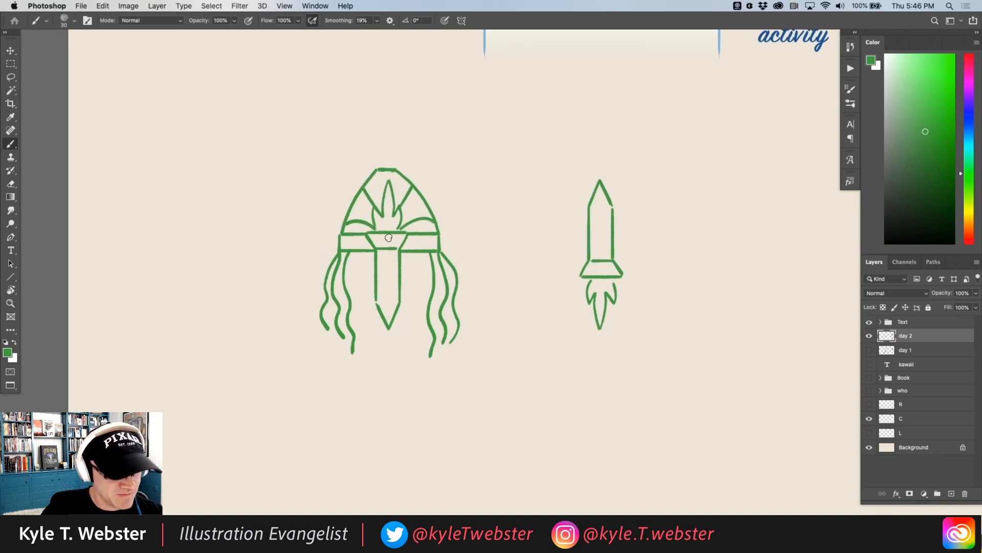
# Give the face two round eyes and a gritted-teeth mouth at the nose tip, and add a curved horn on each helmet side.
pyautogui.moveTo(368, 269)
pyautogui.mouseDown()
pyautogui.moveTo(417, 271)
pyautogui.moveTo(413, 265)
pyautogui.mouseUp()
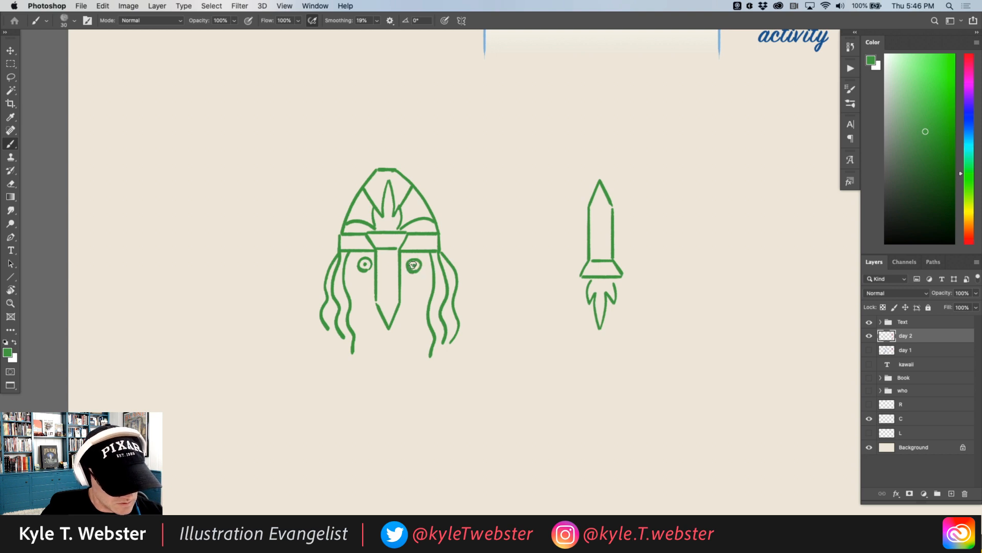
pyautogui.moveTo(379, 307)
pyautogui.mouseDown()
pyautogui.moveTo(364, 335)
pyautogui.moveTo(414, 333)
pyautogui.moveTo(391, 315)
pyautogui.moveTo(387, 323)
pyautogui.moveTo(410, 323)
pyautogui.moveTo(396, 334)
pyautogui.moveTo(374, 331)
pyautogui.mouseUp()
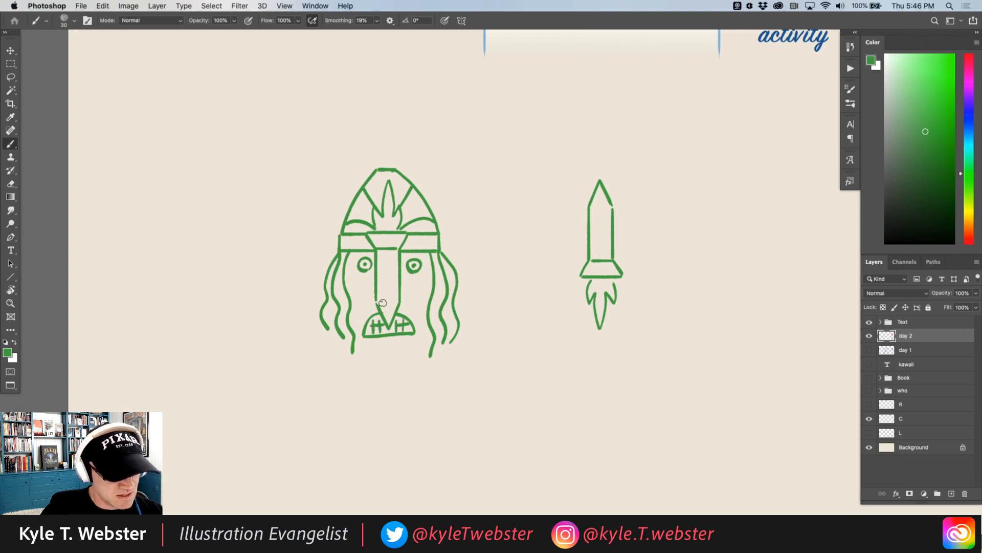
pyautogui.moveTo(353, 198)
pyautogui.mouseDown()
pyautogui.moveTo(329, 193)
pyautogui.moveTo(350, 210)
pyautogui.mouseUp()
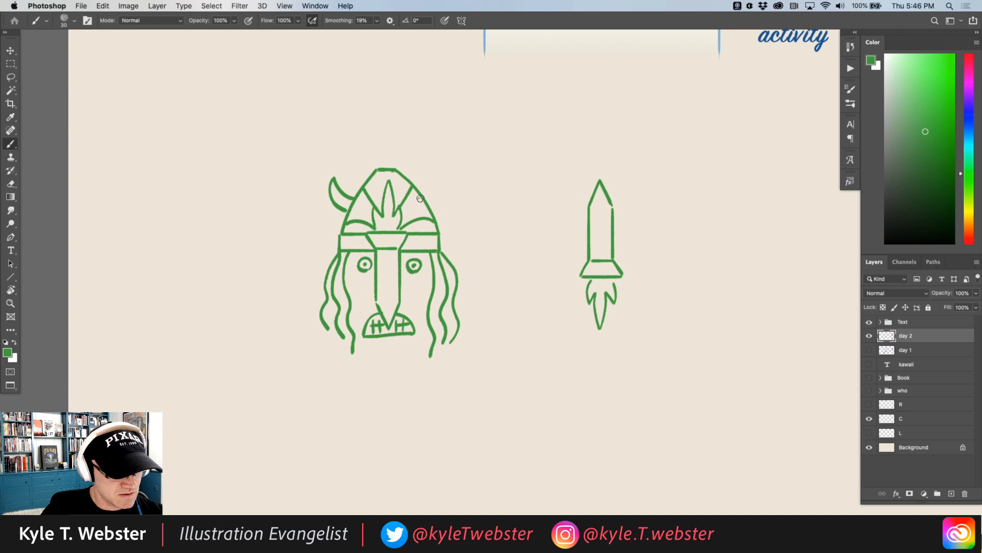
pyautogui.moveTo(421, 198)
pyautogui.mouseDown()
pyautogui.moveTo(450, 179)
pyautogui.moveTo(434, 210)
pyautogui.mouseUp()
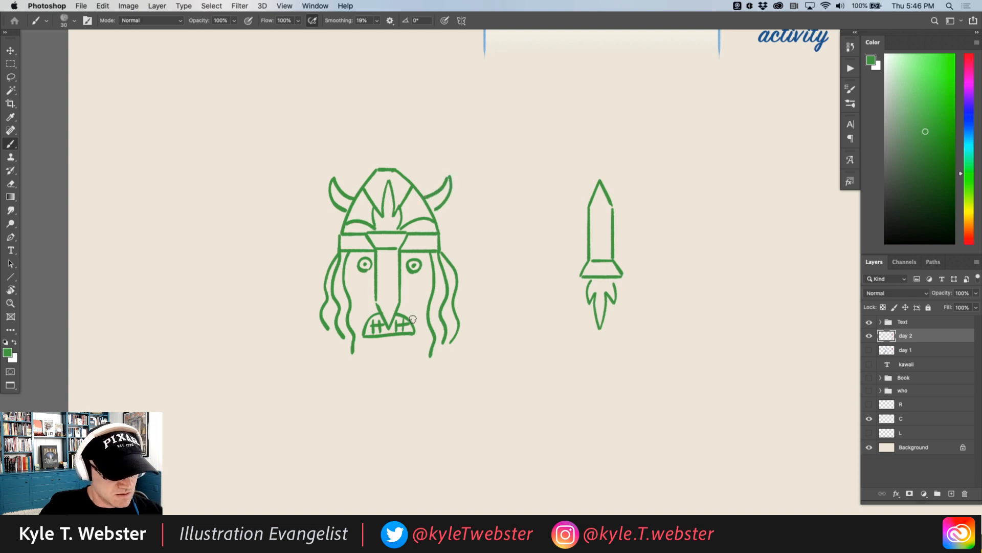
# Draw a row of short beard strokes under the mouth and a sloping shoulder line on each side of the Viking.
pyautogui.moveTo(420, 340)
pyautogui.mouseDown()
pyautogui.moveTo(421, 357)
pyautogui.moveTo(410, 360)
pyautogui.mouseUp()
pyautogui.moveTo(395, 348)
pyautogui.mouseDown()
pyautogui.moveTo(395, 362)
pyautogui.moveTo(382, 362)
pyautogui.mouseUp()
pyautogui.moveTo(373, 349)
pyautogui.mouseDown()
pyautogui.moveTo(369, 360)
pyautogui.moveTo(289, 361)
pyautogui.mouseUp()
pyautogui.moveTo(455, 344); pyautogui.dragTo(502, 367)
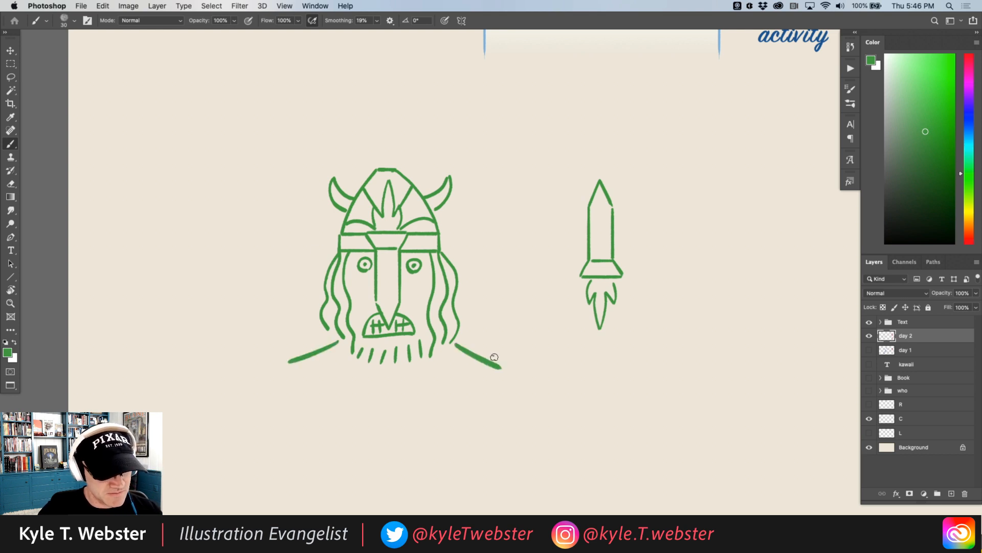
# Select the Viking and rocket together, move them right so the Viking sits below the "WHAT is it?" heading, and scale them down slightly.
pyautogui.keyDown('alt'); pyautogui.click(348, 316); pyautogui.keyUp('alt')
pyautogui.moveTo(345, 306); pyautogui.dragTo(274, 303)
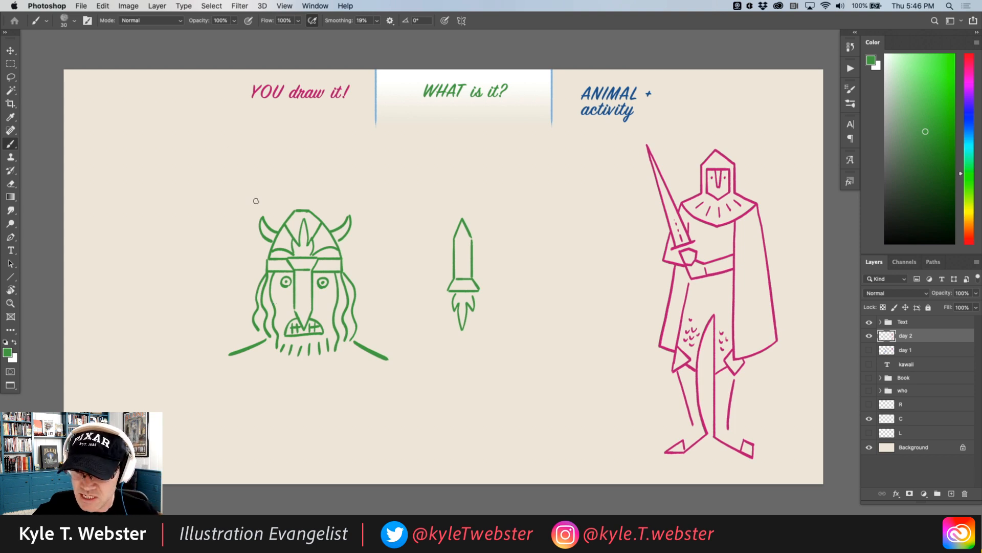
pyautogui.press('l')
pyautogui.moveTo(285, 185)
pyautogui.mouseDown()
pyautogui.moveTo(236, 204)
pyautogui.moveTo(420, 349)
pyautogui.moveTo(517, 259)
pyautogui.moveTo(525, 179)
pyautogui.mouseUp()
pyautogui.press('v')
pyautogui.moveTo(300, 256)
pyautogui.mouseDown()
pyautogui.moveTo(454, 251)
pyautogui.moveTo(442, 250)
pyautogui.mouseUp()
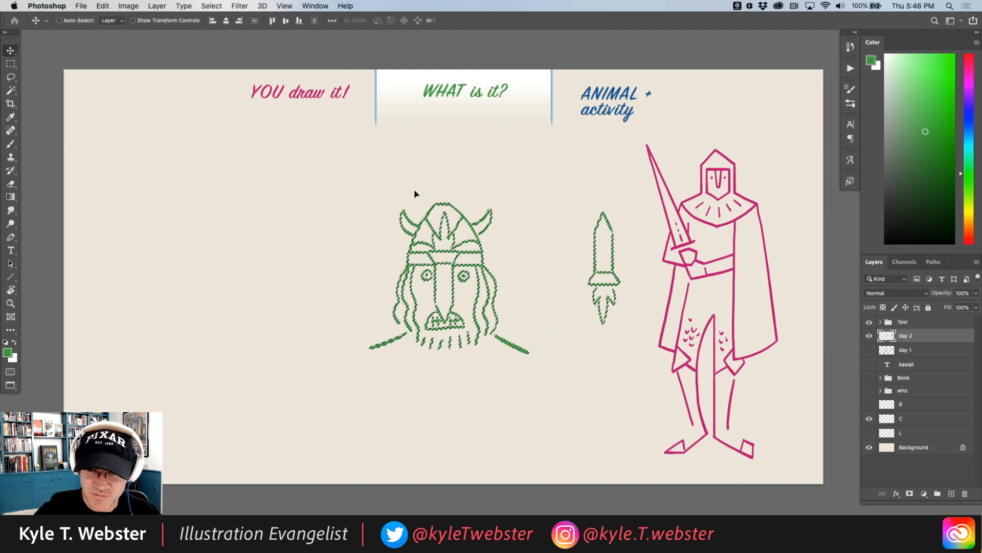
pyautogui.press('super+t')
pyautogui.moveTo(369, 201); pyautogui.dragTo(398, 223)
pyautogui.press('Return')
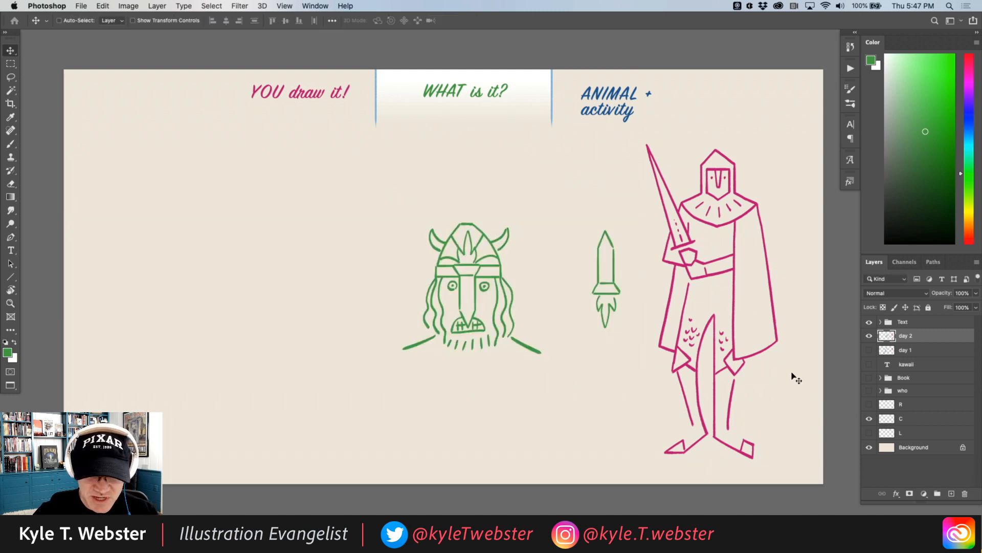
# Highlight the "ANIMAL + activity" heading by showing layer R and hiding layer C.
pyautogui.click(869, 404)
pyautogui.click(868, 419)
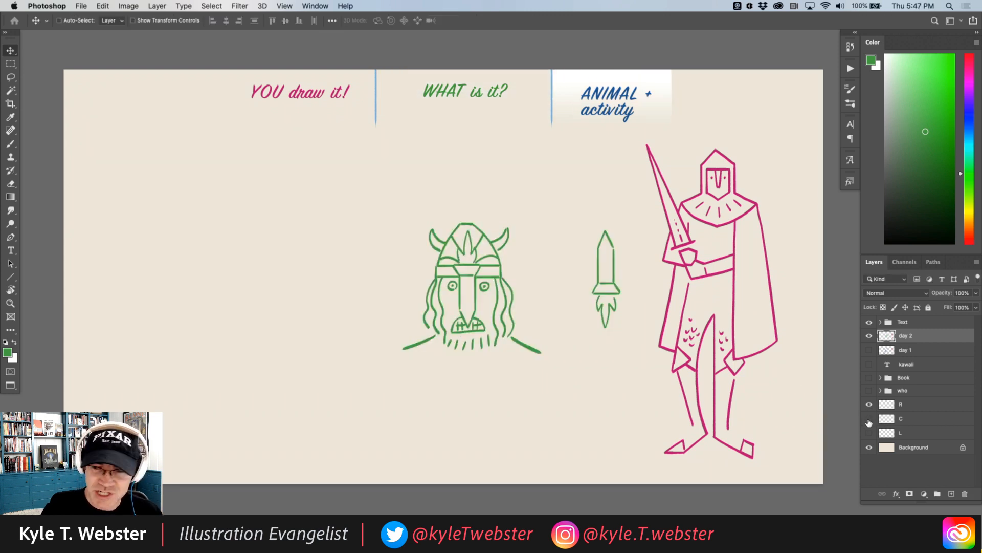
# Lasso the upright rocket, move it left away from the knight, deselect it and return to the Brush tool.
pyautogui.press('l')
pyautogui.moveTo(597, 218)
pyautogui.mouseDown()
pyautogui.moveTo(605, 213)
pyautogui.moveTo(597, 217)
pyautogui.mouseUp()
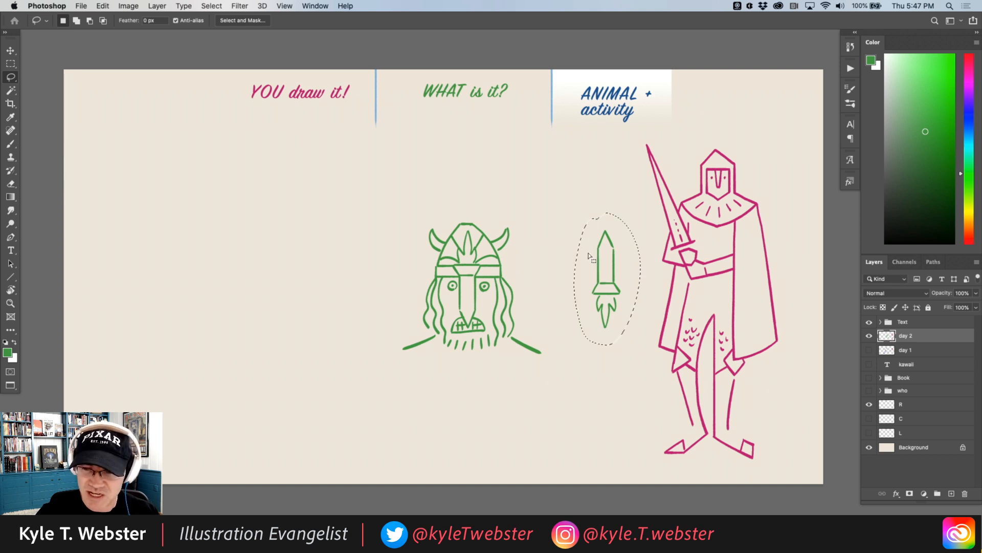
pyautogui.press('v')
pyautogui.moveTo(598, 251); pyautogui.dragTo(570, 254)
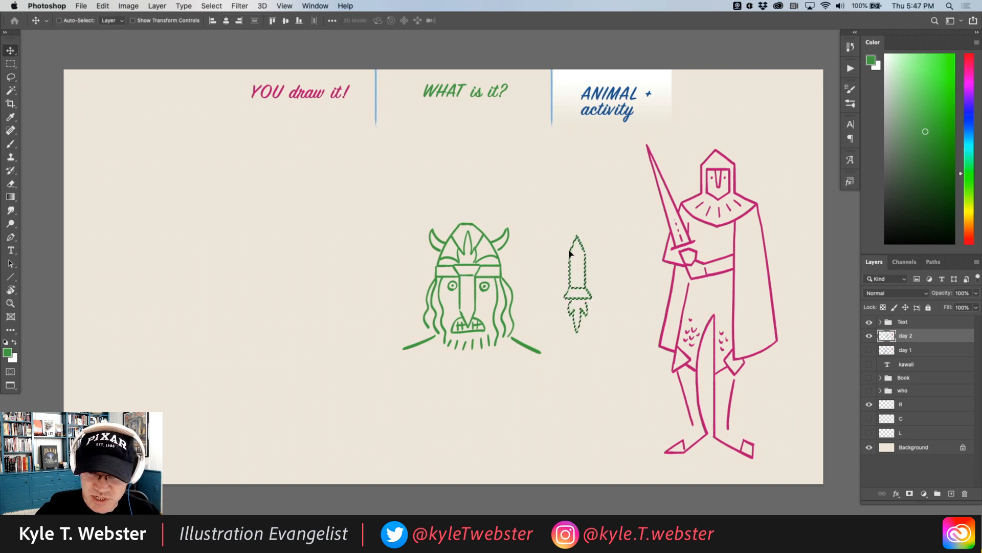
pyautogui.press('super+d')
pyautogui.press('b')
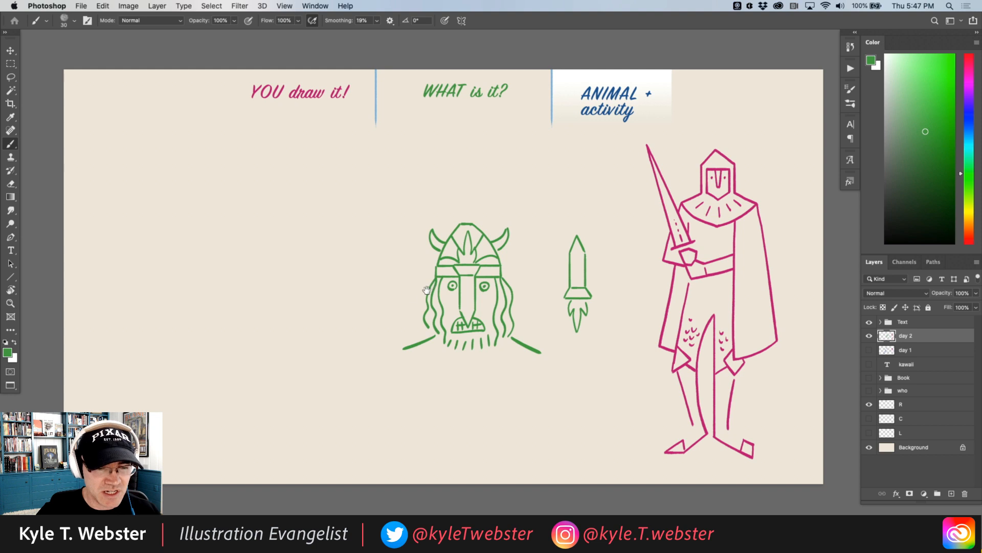
# Hide the day 2 layer and add a new empty layer above it.
pyautogui.moveTo(411, 296); pyautogui.dragTo(386, 292)
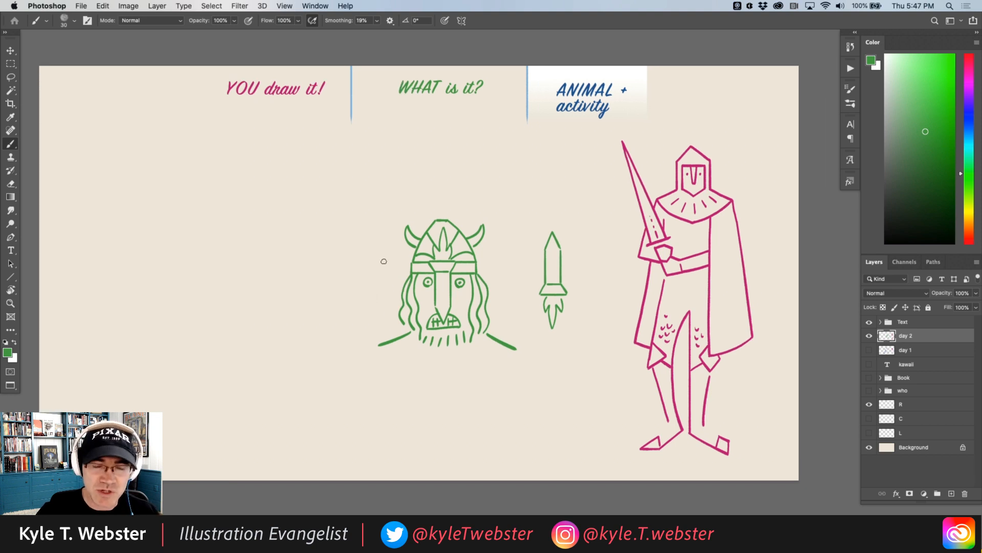
pyautogui.click(868, 336)
pyautogui.click(951, 494)
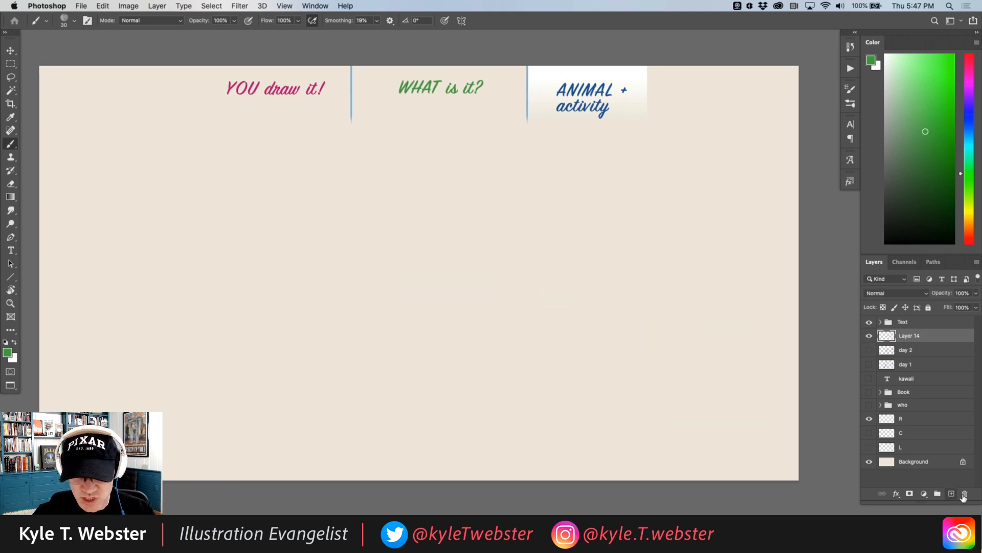
# Set the brush colour to a light blue for sketching.
pyautogui.scroll(1, 458, 255)
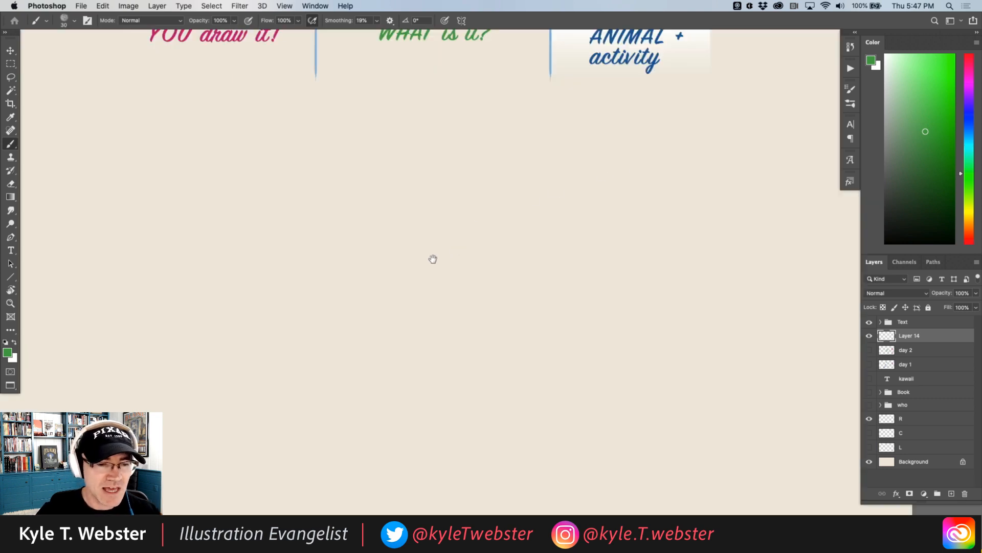
pyautogui.moveTo(432, 259)
pyautogui.mouseDown()
pyautogui.moveTo(417, 288)
pyautogui.moveTo(428, 275)
pyautogui.mouseUp()
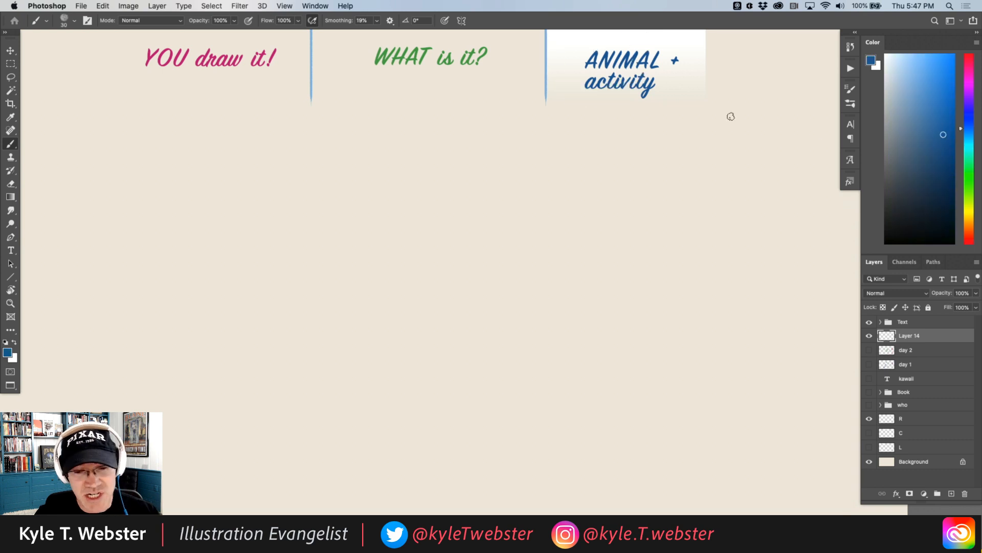
pyautogui.click(907, 65)
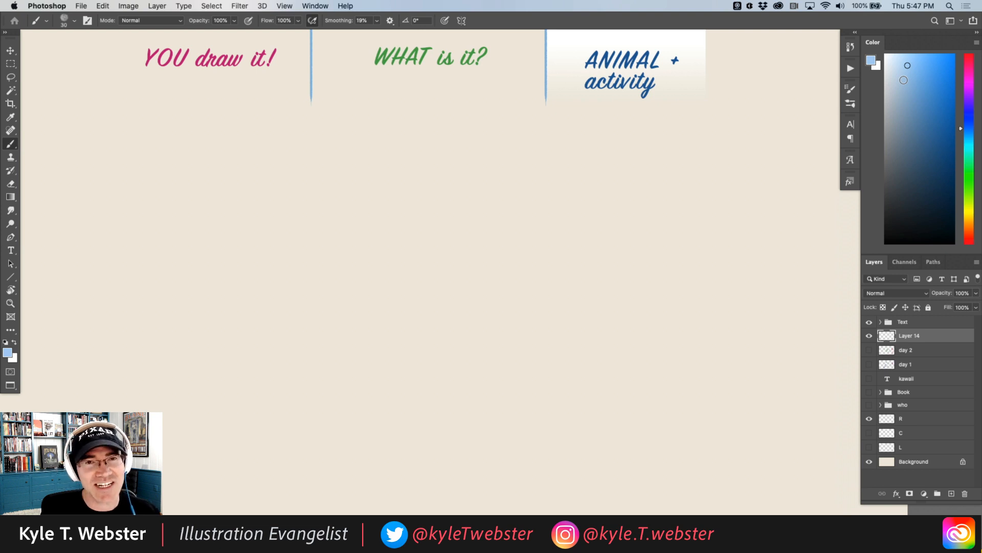
# Show the day 1 layer to review its panda drawing, and hide it again.
pyautogui.click(869, 365)
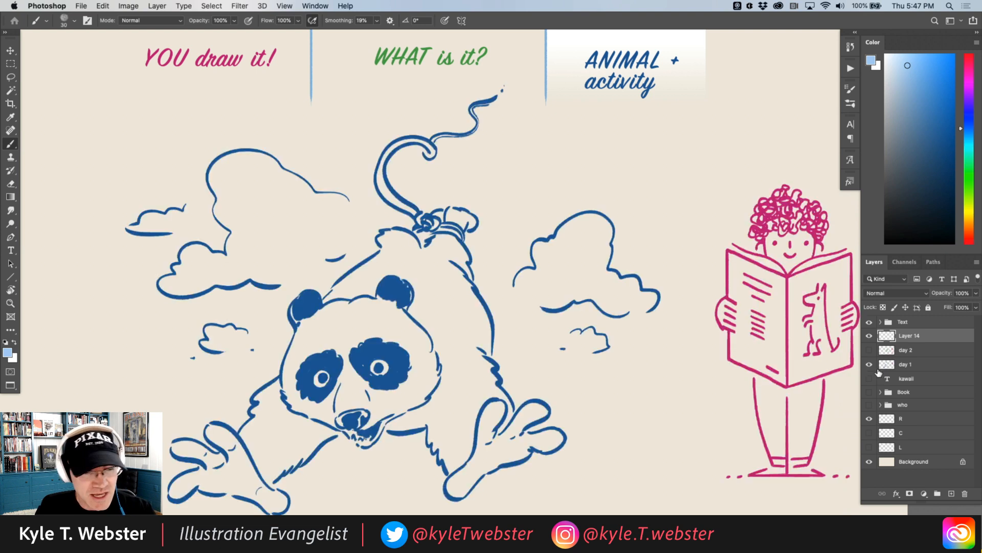
pyautogui.press('super+minus')
pyautogui.moveTo(227, 378)
pyautogui.mouseDown()
pyautogui.moveTo(205, 392)
pyautogui.moveTo(239, 378)
pyautogui.mouseUp()
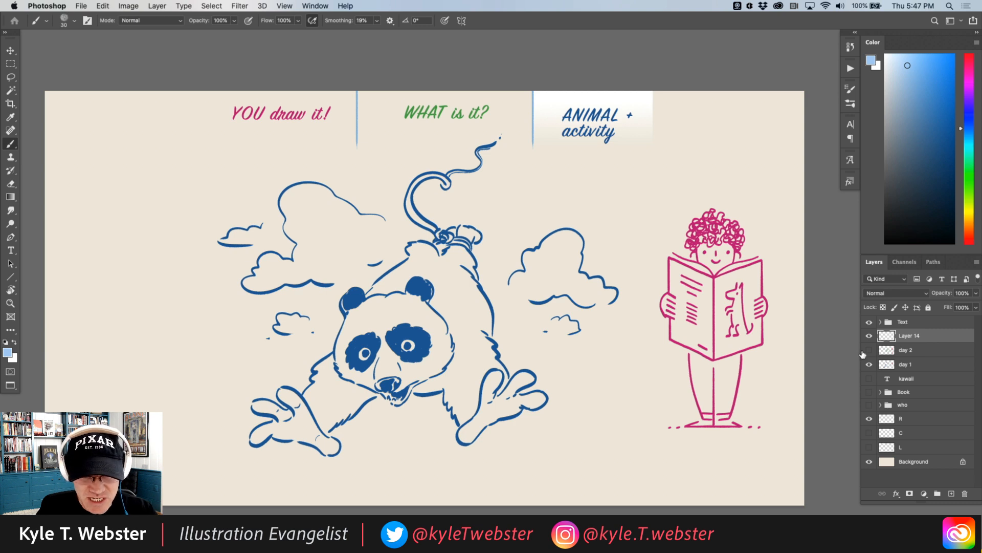
pyautogui.click(868, 364)
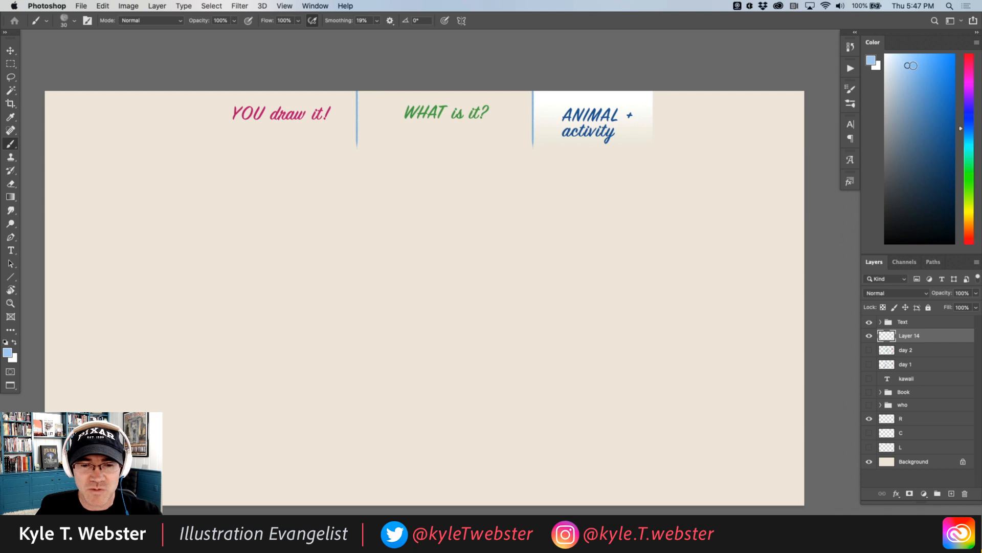
# Sketch the gorilla's head in profile with face, ear and hair tuft, plus the neck and upper back line.
pyautogui.moveTo(447, 197)
pyautogui.mouseDown()
pyautogui.moveTo(478, 222)
pyautogui.moveTo(320, 269)
pyautogui.moveTo(435, 323)
pyautogui.moveTo(362, 328)
pyautogui.moveTo(335, 373)
pyautogui.mouseUp()
pyautogui.press('super+z')
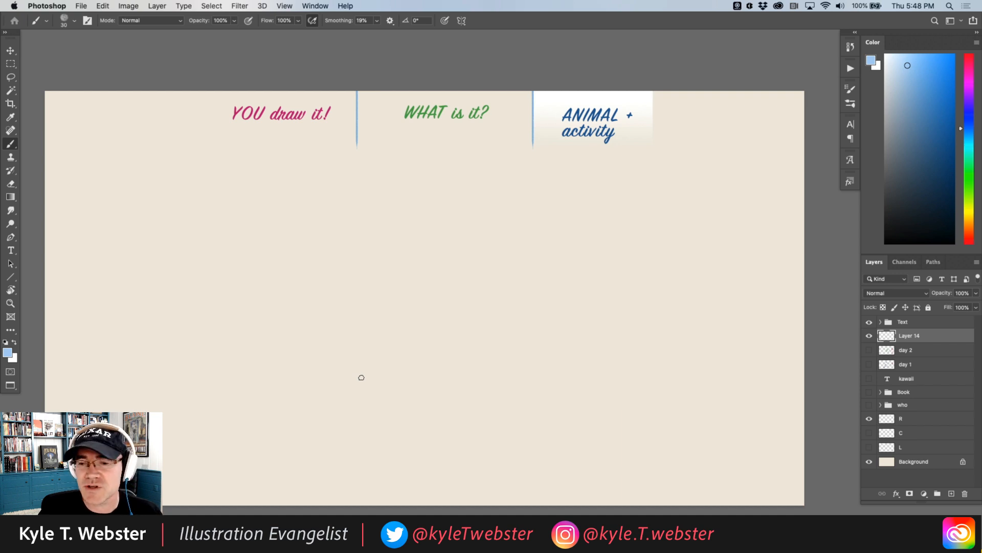
pyautogui.scroll(-1, 324, 244)
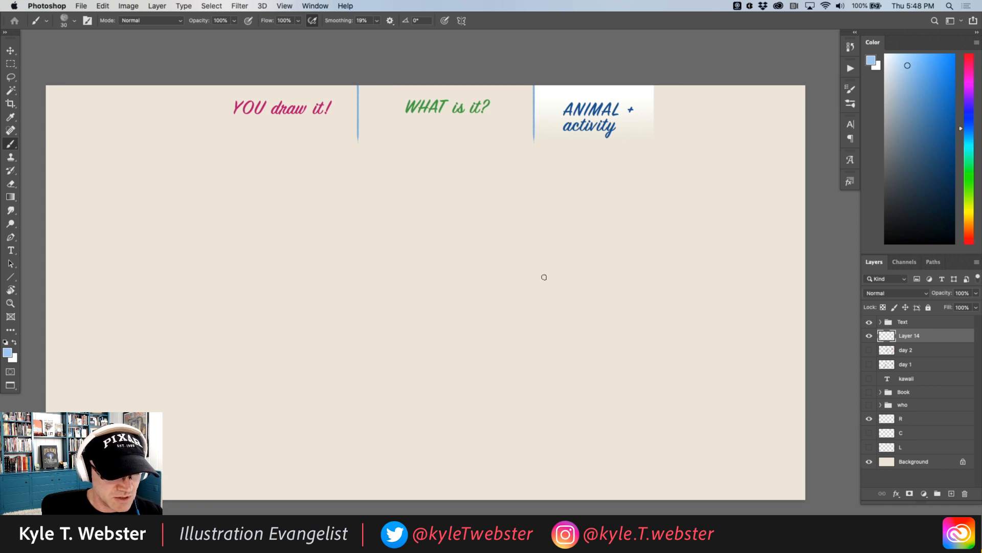
pyautogui.moveTo(504, 253)
pyautogui.mouseDown()
pyautogui.moveTo(528, 253)
pyautogui.moveTo(561, 310)
pyautogui.moveTo(488, 255)
pyautogui.moveTo(499, 253)
pyautogui.moveTo(478, 254)
pyautogui.moveTo(491, 245)
pyautogui.moveTo(470, 188)
pyautogui.moveTo(432, 195)
pyautogui.moveTo(449, 177)
pyautogui.moveTo(415, 246)
pyautogui.moveTo(448, 263)
pyautogui.moveTo(411, 249)
pyautogui.moveTo(410, 230)
pyautogui.moveTo(434, 223)
pyautogui.moveTo(424, 223)
pyautogui.moveTo(440, 250)
pyautogui.moveTo(411, 257)
pyautogui.mouseUp()
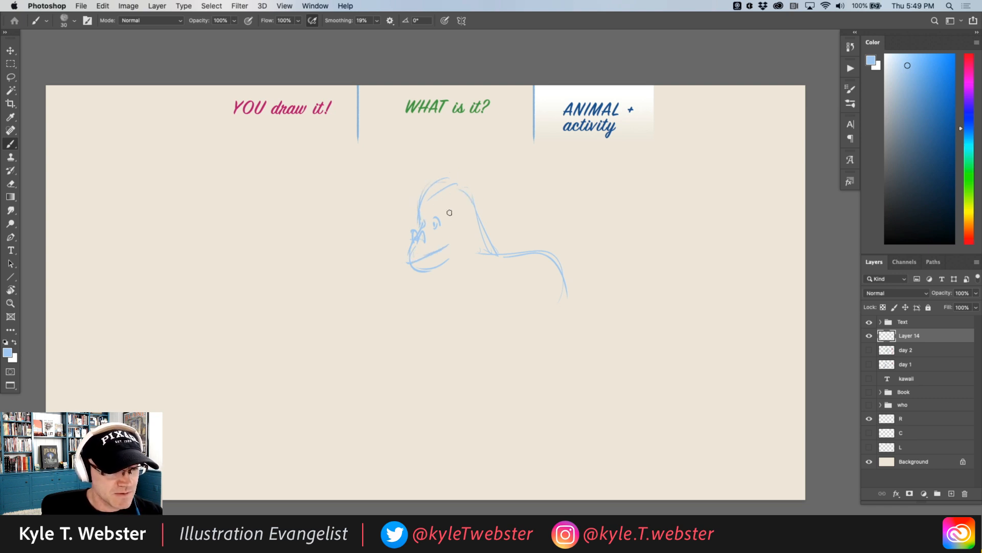
pyautogui.moveTo(458, 213); pyautogui.dragTo(462, 221)
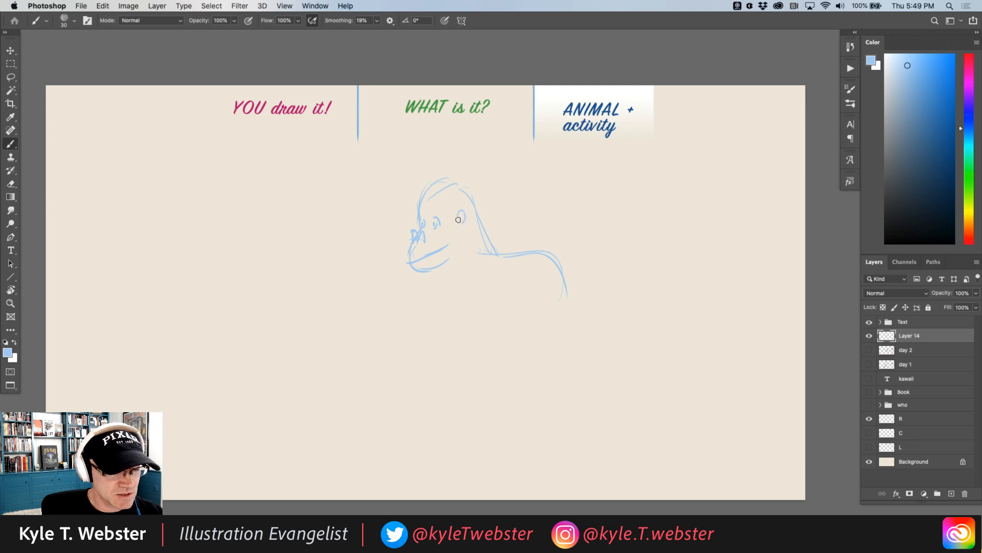
pyautogui.moveTo(451, 183)
pyautogui.mouseDown()
pyautogui.moveTo(448, 169)
pyautogui.moveTo(436, 183)
pyautogui.mouseUp()
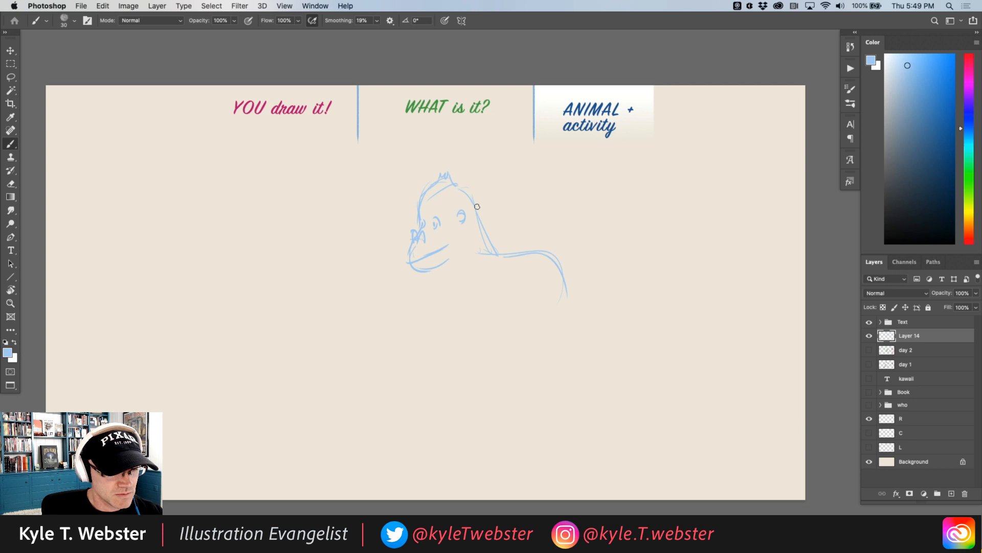
# Rough in the gorilla's shoulder, the chest line and the front arm reaching forward with a cuff.
pyautogui.moveTo(490, 264); pyautogui.dragTo(468, 319)
pyautogui.moveTo(479, 286)
pyautogui.mouseDown()
pyautogui.moveTo(476, 328)
pyautogui.moveTo(536, 283)
pyautogui.moveTo(567, 317)
pyautogui.mouseUp()
pyautogui.moveTo(459, 319); pyautogui.dragTo(492, 375)
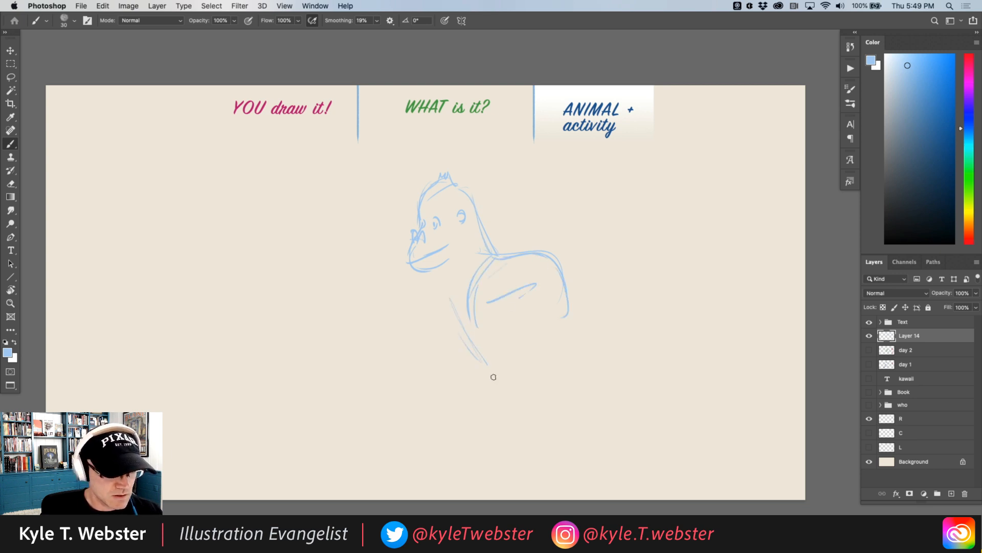
pyautogui.moveTo(444, 285); pyautogui.dragTo(493, 375)
pyautogui.moveTo(423, 280)
pyautogui.mouseDown()
pyautogui.moveTo(368, 278)
pyautogui.moveTo(363, 305)
pyautogui.moveTo(353, 274)
pyautogui.moveTo(347, 302)
pyautogui.moveTo(437, 322)
pyautogui.mouseUp()
pyautogui.moveTo(366, 299); pyautogui.dragTo(444, 324)
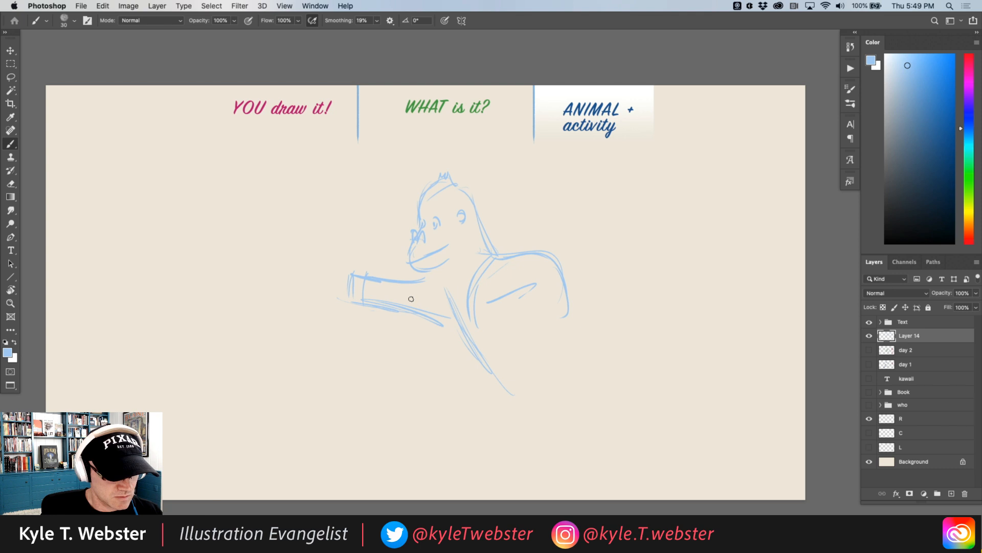
# Sketch a jacket opening, a shirt collar and a necktie blowing back over the gorilla's shoulder.
pyautogui.moveTo(488, 253)
pyautogui.mouseDown()
pyautogui.moveTo(468, 289)
pyautogui.moveTo(480, 287)
pyautogui.moveTo(471, 325)
pyautogui.mouseUp()
pyautogui.moveTo(470, 282); pyautogui.dragTo(466, 331)
pyautogui.moveTo(484, 250)
pyautogui.mouseDown()
pyautogui.moveTo(450, 270)
pyautogui.moveTo(450, 292)
pyautogui.moveTo(451, 275)
pyautogui.moveTo(454, 286)
pyautogui.moveTo(537, 226)
pyautogui.moveTo(483, 284)
pyautogui.moveTo(465, 291)
pyautogui.moveTo(450, 277)
pyautogui.mouseUp()
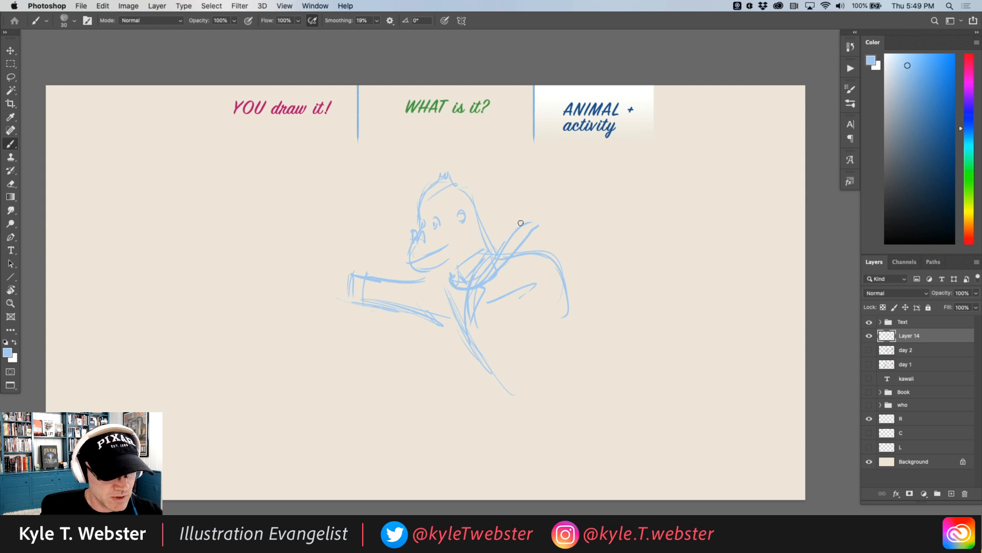
pyautogui.moveTo(543, 221); pyautogui.dragTo(500, 249)
pyautogui.moveTo(444, 271); pyautogui.dragTo(441, 276)
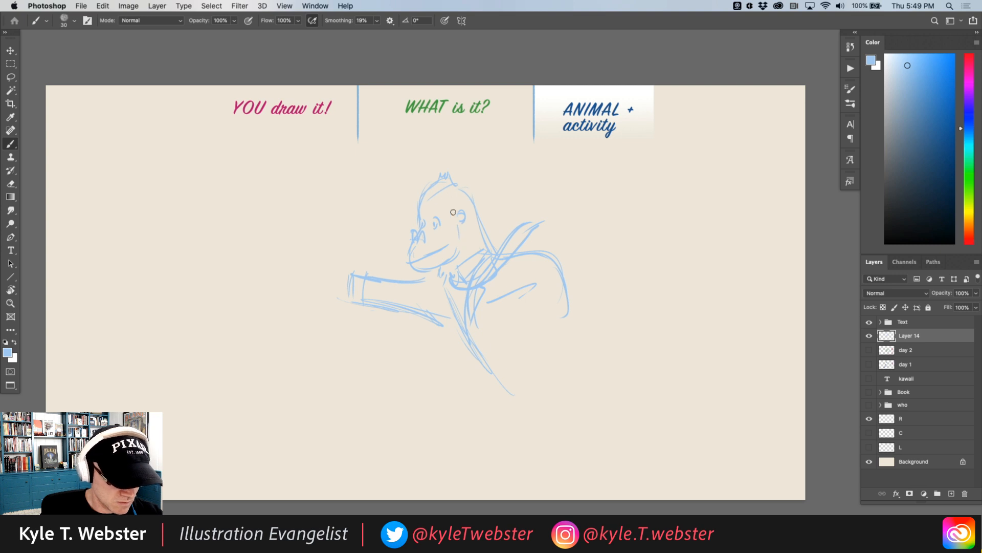
# Refine the gorilla's ear and brow, and add tufts of hair to the head and the back of the neck.
pyautogui.moveTo(461, 213); pyautogui.dragTo(462, 222)
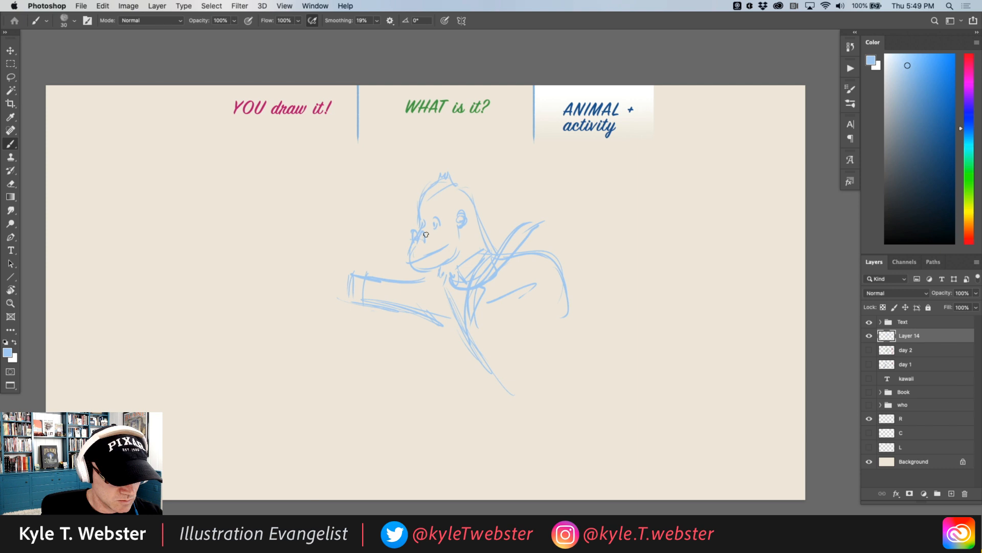
pyautogui.moveTo(441, 218); pyautogui.dragTo(427, 210)
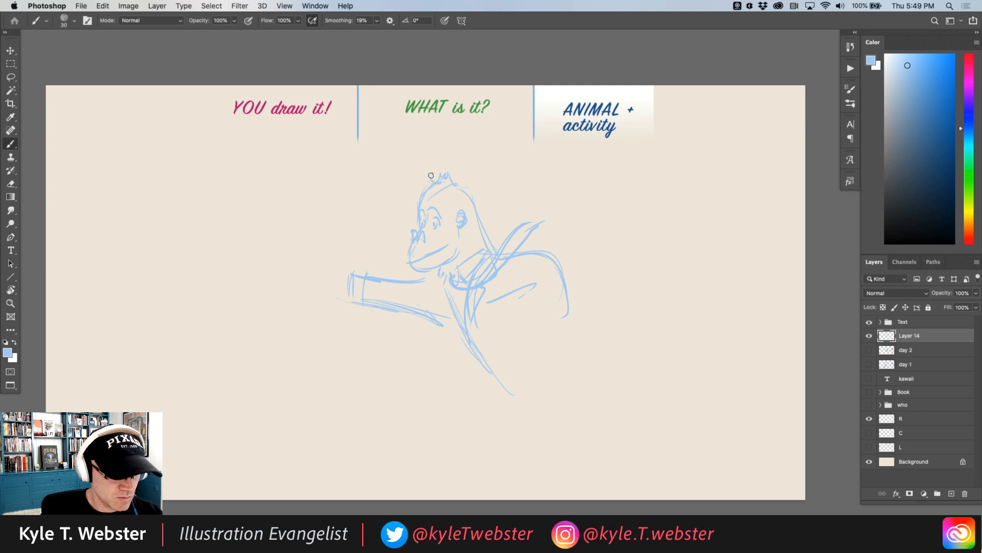
pyautogui.moveTo(419, 201)
pyautogui.mouseDown()
pyautogui.moveTo(438, 171)
pyautogui.moveTo(434, 181)
pyautogui.moveTo(457, 183)
pyautogui.moveTo(460, 209)
pyautogui.moveTo(467, 199)
pyautogui.moveTo(458, 188)
pyautogui.moveTo(479, 198)
pyautogui.moveTo(481, 250)
pyautogui.mouseUp()
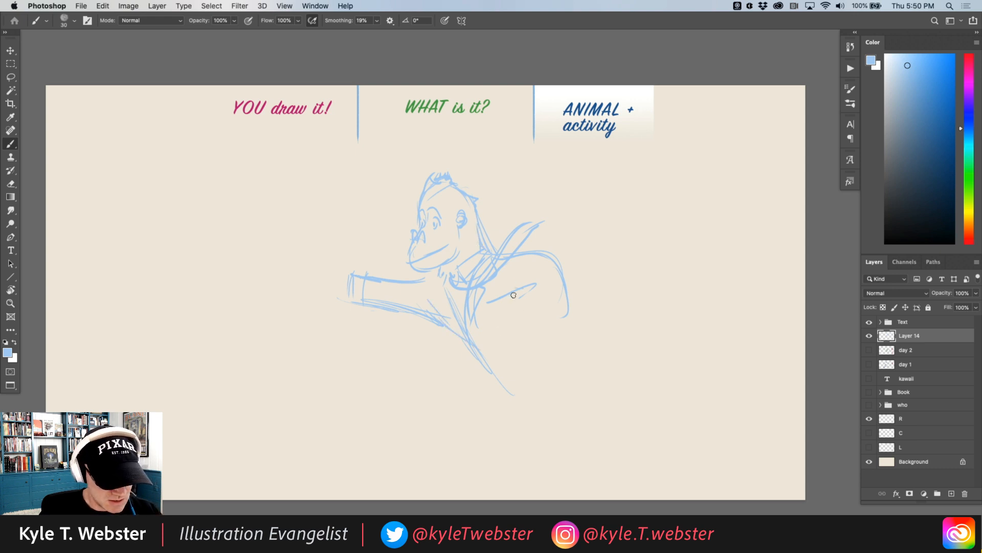
# Sketch the gorilla's trailing arm and its hand holding a briefcase behind the body.
pyautogui.moveTo(515, 290)
pyautogui.mouseDown()
pyautogui.moveTo(553, 274)
pyautogui.moveTo(553, 297)
pyautogui.mouseUp()
pyautogui.moveTo(553, 274)
pyautogui.mouseDown()
pyautogui.moveTo(576, 293)
pyautogui.moveTo(557, 312)
pyautogui.moveTo(582, 304)
pyautogui.moveTo(578, 287)
pyautogui.moveTo(575, 335)
pyautogui.moveTo(581, 321)
pyautogui.moveTo(597, 330)
pyautogui.moveTo(566, 358)
pyautogui.moveTo(593, 388)
pyautogui.moveTo(635, 342)
pyautogui.mouseUp()
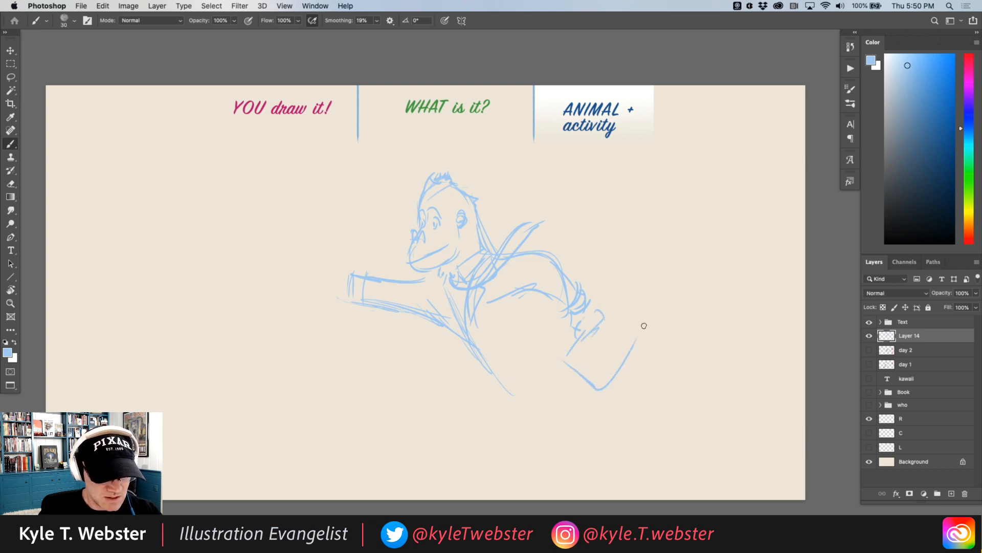
pyautogui.moveTo(610, 311); pyautogui.dragTo(643, 326)
pyautogui.moveTo(577, 333); pyautogui.dragTo(562, 358)
pyautogui.moveTo(563, 358); pyautogui.dragTo(591, 375)
pyautogui.moveTo(634, 328); pyautogui.dragTo(611, 371)
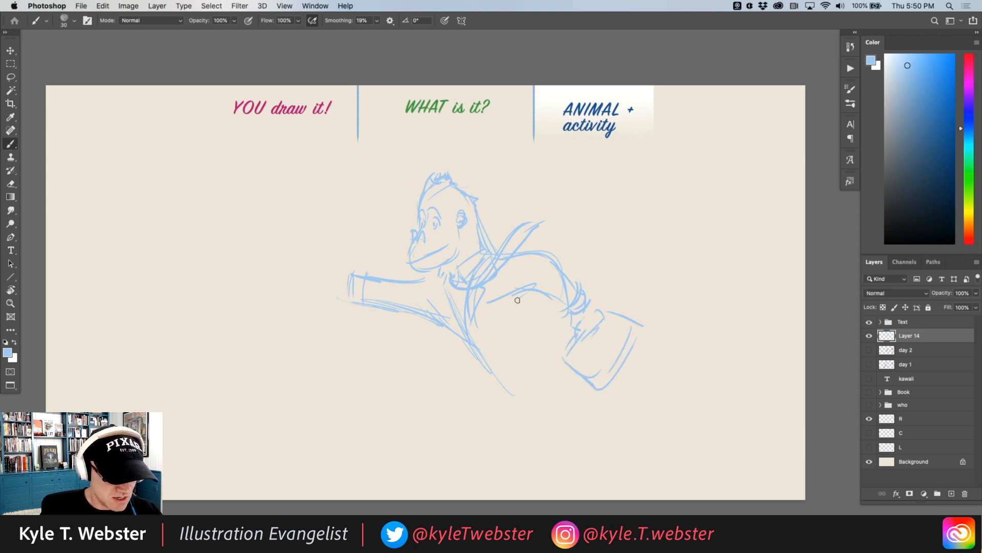
# Sketch the gorilla's round belly, the front leg striding forward and the bent back leg.
pyautogui.moveTo(517, 300)
pyautogui.mouseDown()
pyautogui.moveTo(564, 311)
pyautogui.moveTo(526, 335)
pyautogui.moveTo(534, 355)
pyautogui.moveTo(473, 336)
pyautogui.moveTo(496, 342)
pyautogui.moveTo(433, 289)
pyautogui.moveTo(453, 333)
pyautogui.moveTo(450, 321)
pyautogui.moveTo(467, 348)
pyautogui.mouseUp()
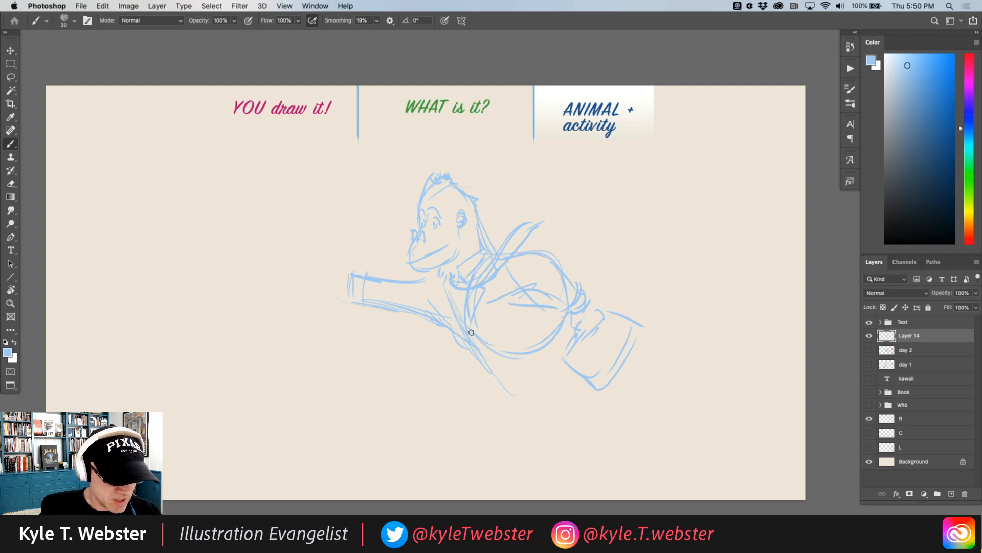
pyautogui.moveTo(540, 360)
pyautogui.mouseDown()
pyautogui.moveTo(492, 405)
pyautogui.moveTo(483, 398)
pyautogui.moveTo(459, 439)
pyautogui.moveTo(440, 445)
pyautogui.moveTo(421, 412)
pyautogui.moveTo(463, 381)
pyautogui.mouseUp()
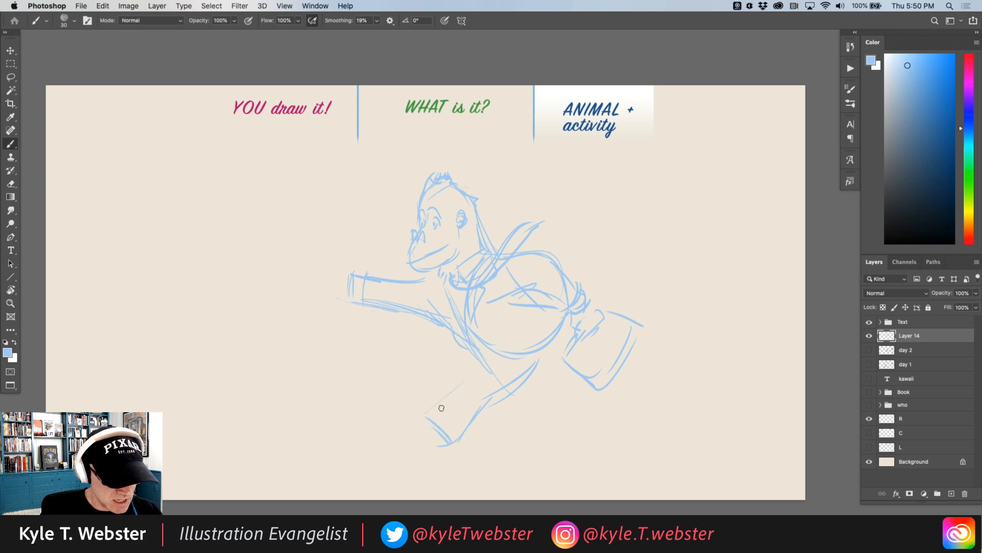
pyautogui.moveTo(428, 424)
pyautogui.mouseDown()
pyautogui.moveTo(459, 381)
pyautogui.moveTo(520, 348)
pyautogui.mouseUp()
pyautogui.moveTo(451, 383)
pyautogui.mouseDown()
pyautogui.moveTo(475, 366)
pyautogui.moveTo(423, 412)
pyautogui.mouseUp()
pyautogui.moveTo(466, 355)
pyautogui.mouseDown()
pyautogui.moveTo(515, 389)
pyautogui.moveTo(558, 377)
pyautogui.moveTo(558, 387)
pyautogui.moveTo(527, 394)
pyautogui.moveTo(571, 385)
pyautogui.mouseUp()
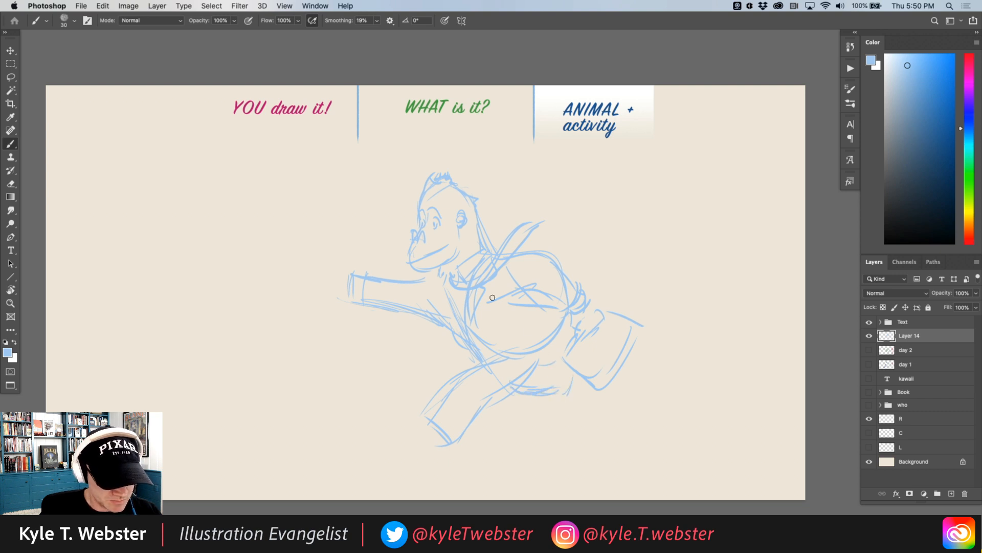
# Erase parts of the trailing arm and briefcase, and redraw the arm, hand and briefcase higher up.
pyautogui.moveTo(523, 250)
pyautogui.mouseDown()
pyautogui.moveTo(566, 249)
pyautogui.moveTo(577, 261)
pyautogui.moveTo(581, 282)
pyautogui.moveTo(521, 286)
pyautogui.moveTo(610, 309)
pyautogui.moveTo(607, 357)
pyautogui.mouseUp()
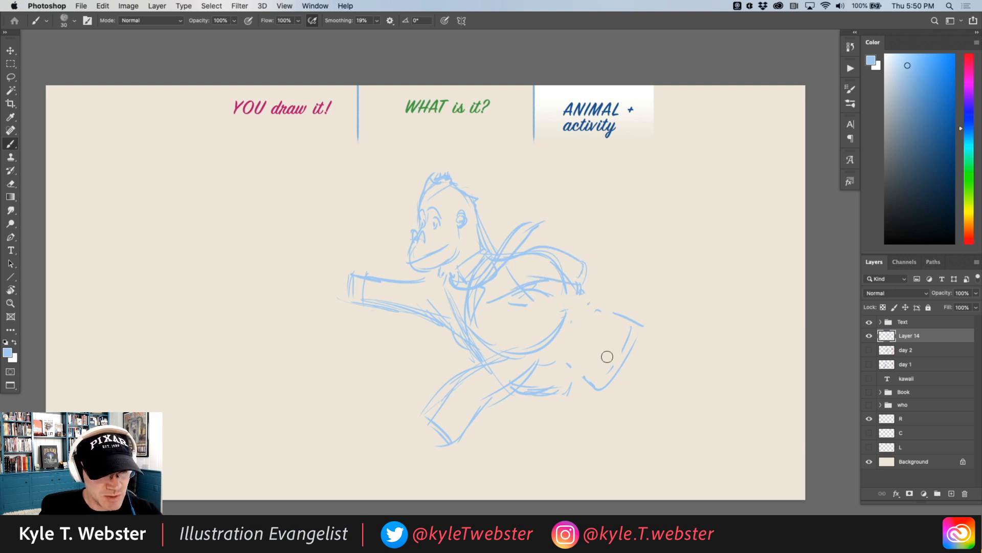
pyautogui.moveTo(568, 284); pyautogui.dragTo(495, 300)
pyautogui.moveTo(499, 265)
pyautogui.mouseDown()
pyautogui.moveTo(497, 290)
pyautogui.moveTo(513, 292)
pyautogui.mouseUp()
pyautogui.moveTo(586, 270)
pyautogui.mouseDown()
pyautogui.moveTo(580, 287)
pyautogui.moveTo(587, 282)
pyautogui.moveTo(602, 302)
pyautogui.moveTo(611, 292)
pyautogui.moveTo(592, 277)
pyautogui.moveTo(604, 294)
pyautogui.moveTo(611, 280)
pyautogui.moveTo(619, 296)
pyautogui.mouseUp()
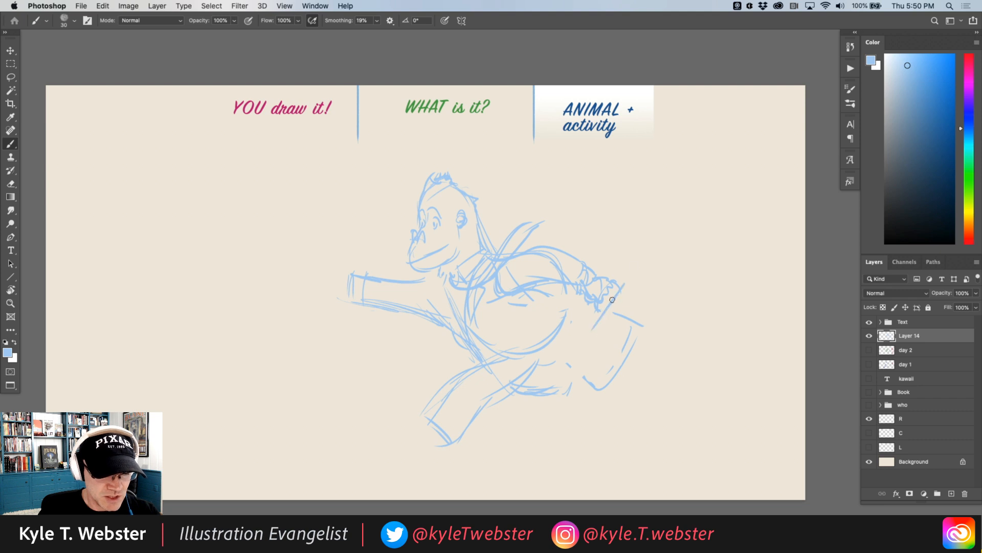
pyautogui.moveTo(613, 299)
pyautogui.mouseDown()
pyautogui.moveTo(632, 266)
pyautogui.moveTo(598, 317)
pyautogui.mouseUp()
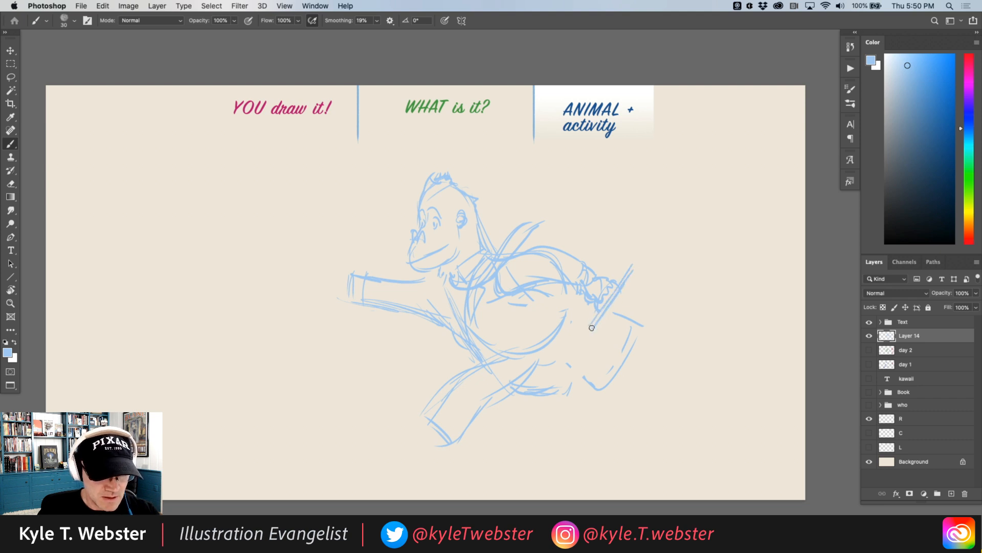
pyautogui.moveTo(628, 266)
pyautogui.mouseDown()
pyautogui.moveTo(590, 325)
pyautogui.moveTo(623, 352)
pyautogui.moveTo(661, 309)
pyautogui.moveTo(645, 289)
pyautogui.moveTo(661, 282)
pyautogui.moveTo(655, 326)
pyautogui.mouseUp()
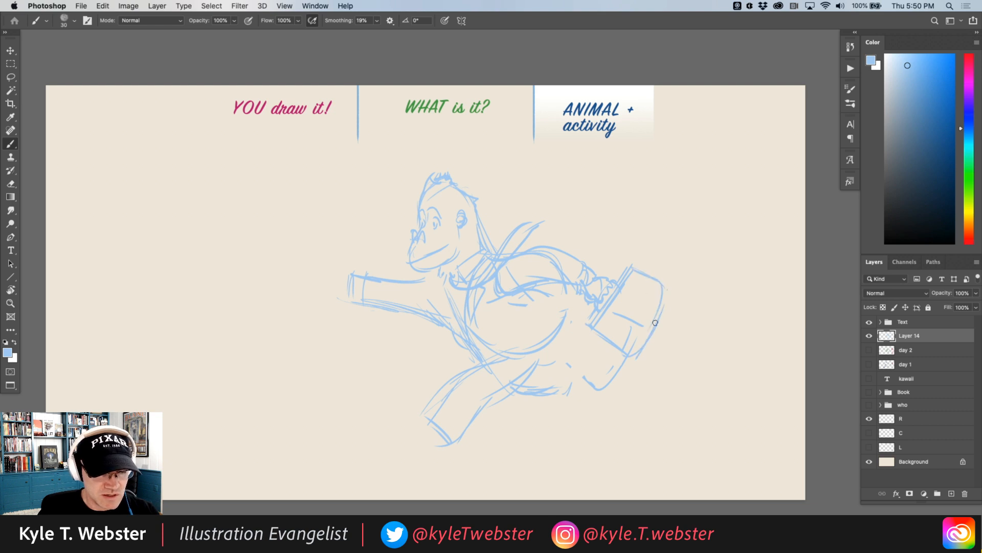
# Refine the bent back leg and sketch a shoe on each of the gorilla's feet.
pyautogui.moveTo(557, 392)
pyautogui.mouseDown()
pyautogui.moveTo(580, 389)
pyautogui.moveTo(562, 359)
pyautogui.moveTo(545, 354)
pyautogui.mouseUp()
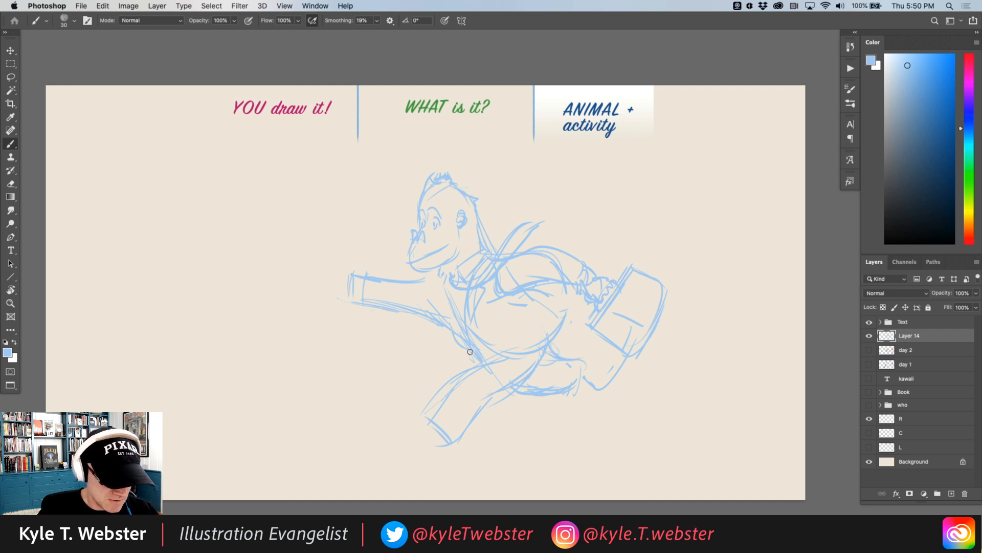
pyautogui.moveTo(537, 352)
pyautogui.mouseDown()
pyautogui.moveTo(587, 362)
pyautogui.moveTo(581, 385)
pyautogui.moveTo(592, 370)
pyautogui.moveTo(555, 387)
pyautogui.mouseUp()
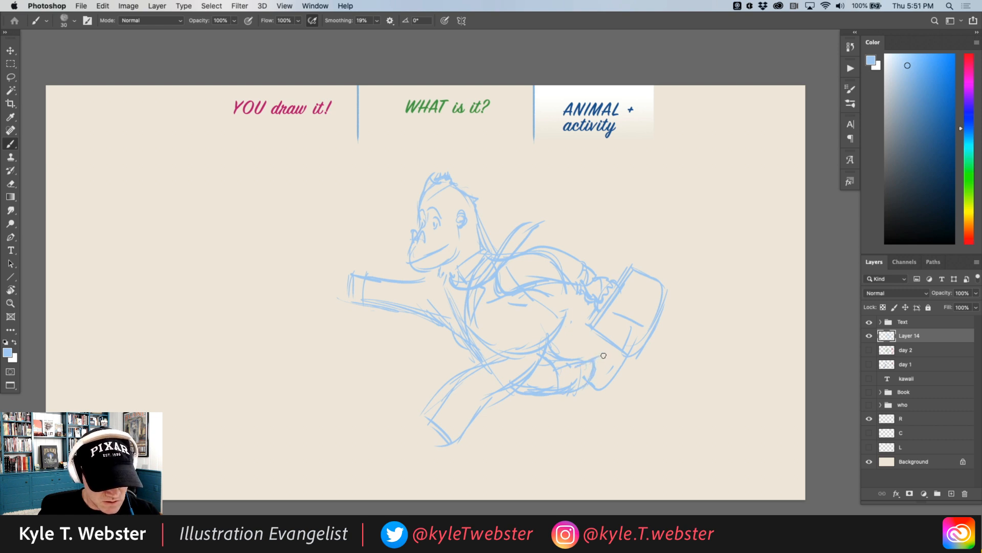
pyautogui.moveTo(604, 355)
pyautogui.mouseDown()
pyautogui.moveTo(613, 385)
pyautogui.moveTo(605, 407)
pyautogui.mouseUp()
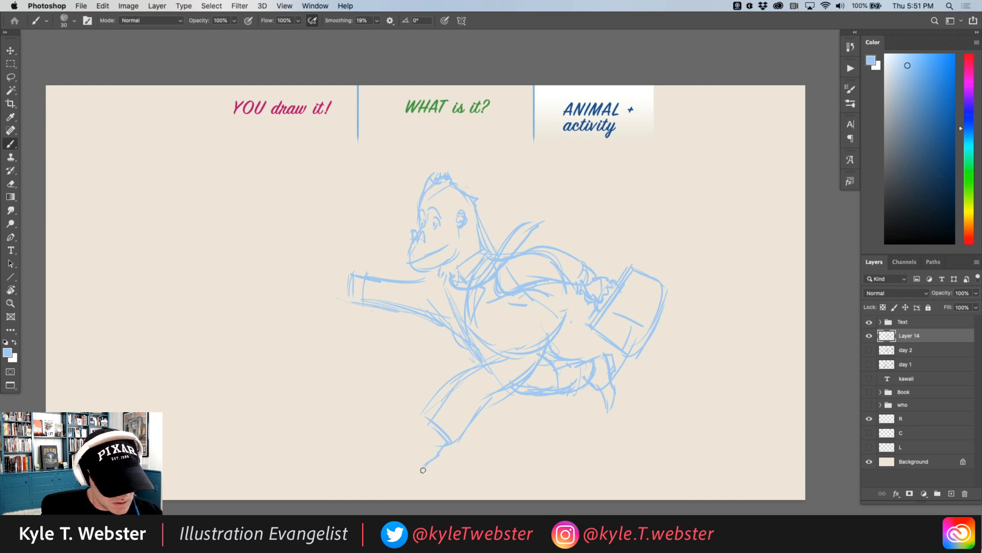
pyautogui.moveTo(429, 427)
pyautogui.mouseDown()
pyautogui.moveTo(375, 424)
pyautogui.moveTo(414, 455)
pyautogui.mouseUp()
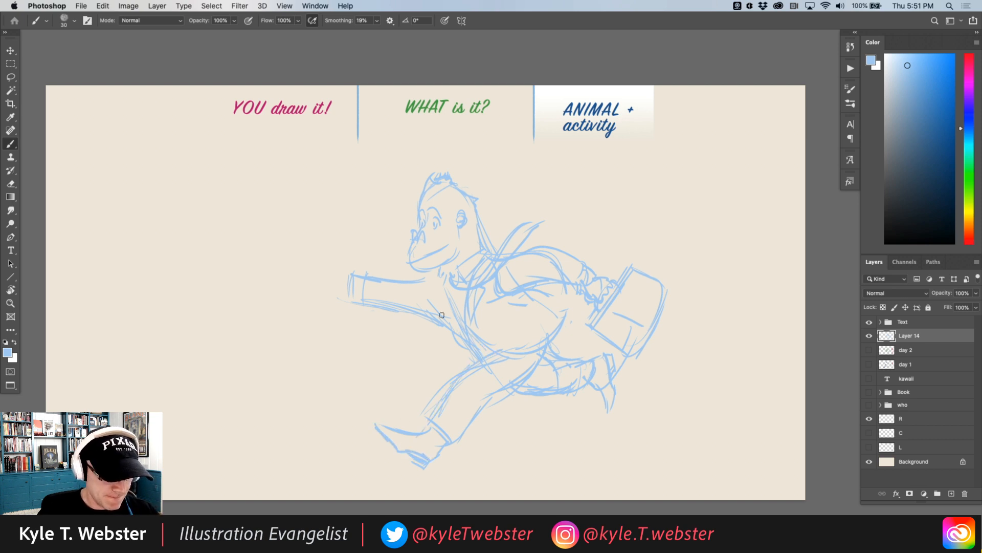
# Strengthen the jacket front and sleeve, add the outstretched hand with fingers, and sketch a ground line beneath the gorilla.
pyautogui.moveTo(453, 275); pyautogui.dragTo(457, 320)
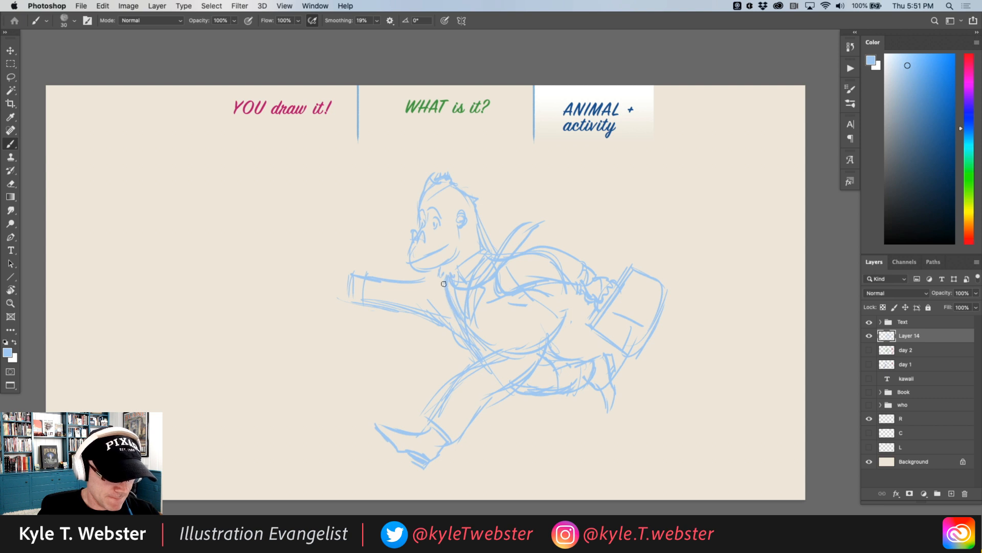
pyautogui.moveTo(445, 280)
pyautogui.mouseDown()
pyautogui.moveTo(359, 283)
pyautogui.moveTo(370, 303)
pyautogui.moveTo(452, 313)
pyautogui.mouseUp()
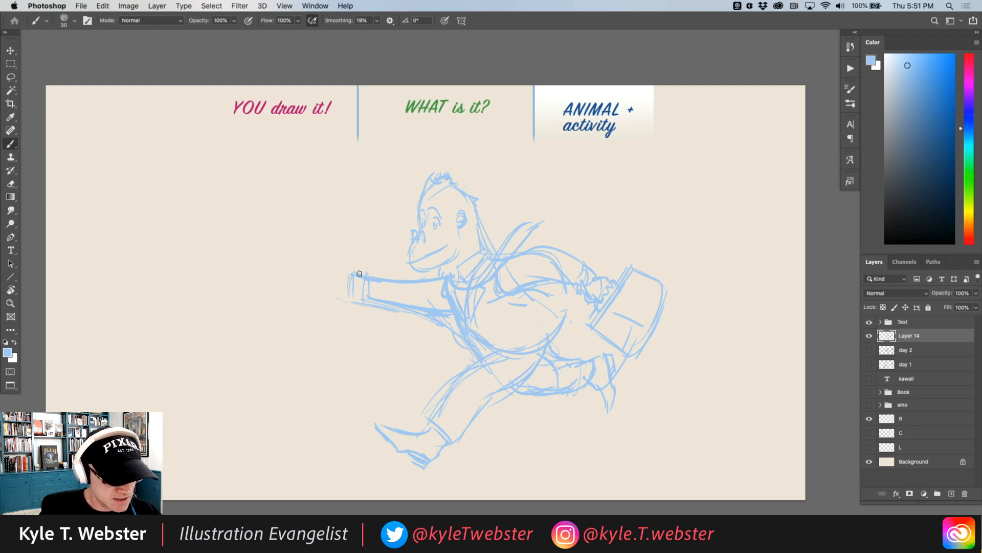
pyautogui.moveTo(360, 274)
pyautogui.mouseDown()
pyautogui.moveTo(334, 298)
pyautogui.moveTo(352, 274)
pyautogui.moveTo(325, 255)
pyautogui.mouseUp()
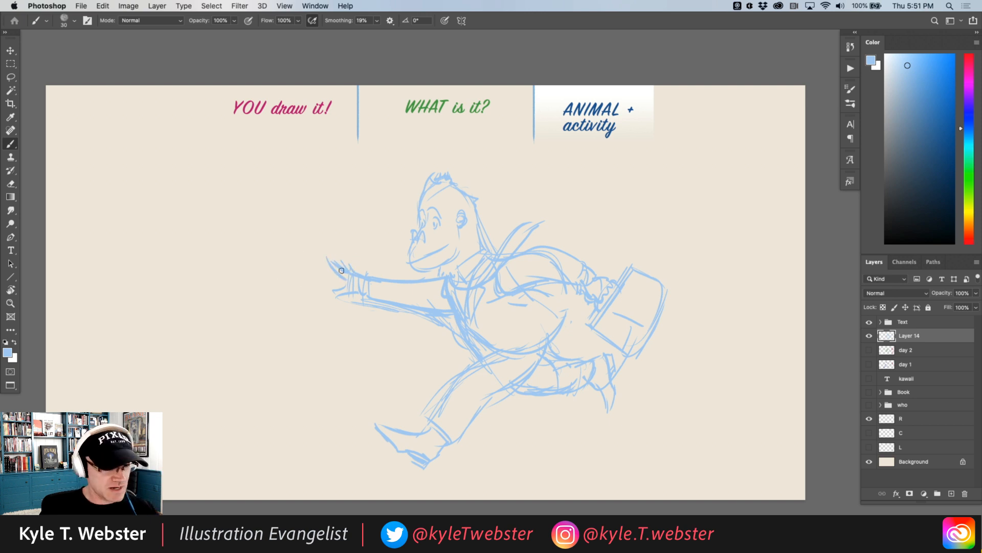
pyautogui.moveTo(327, 318); pyautogui.dragTo(343, 301)
pyautogui.moveTo(485, 441); pyautogui.dragTo(665, 432)
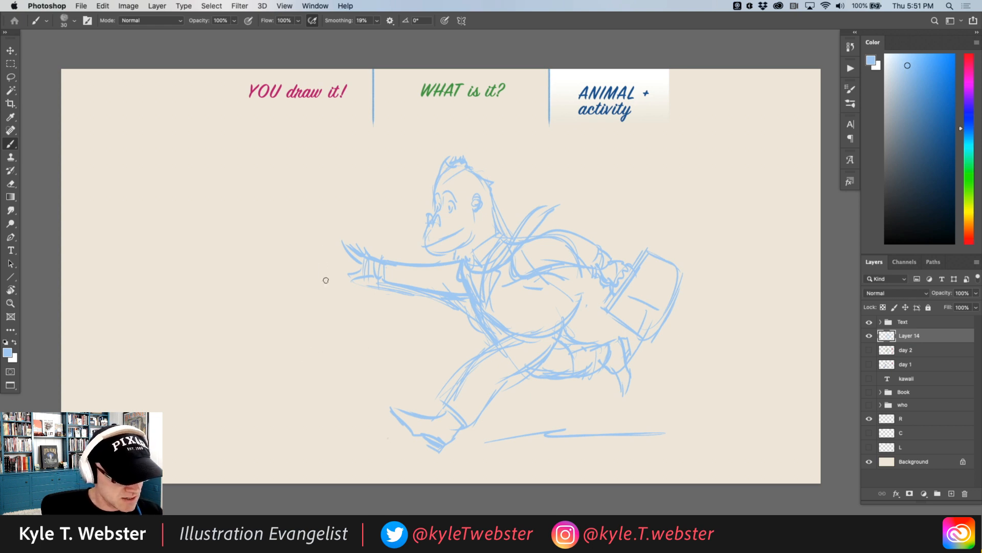
# Sketch the vehicle's vertical rear edge behind the outstretched arm, with a small rectangular box at its lower end.
pyautogui.moveTo(388, 365); pyautogui.dragTo(389, 306)
pyautogui.moveTo(389, 251); pyautogui.dragTo(389, 157)
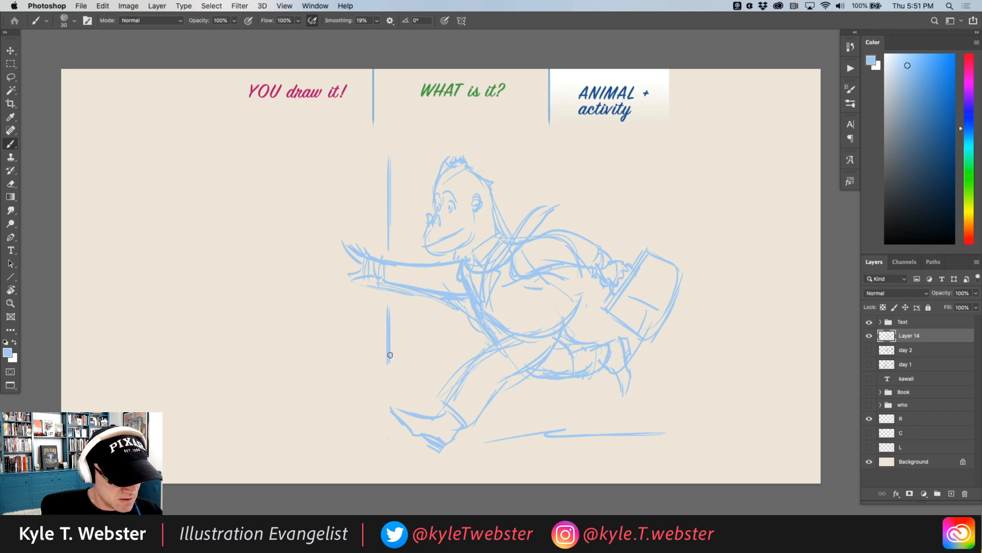
pyautogui.moveTo(389, 363); pyautogui.dragTo(378, 379)
pyautogui.moveTo(392, 342)
pyautogui.mouseDown()
pyautogui.moveTo(399, 377)
pyautogui.moveTo(400, 341)
pyautogui.moveTo(376, 343)
pyautogui.mouseUp()
# Sketch the vehicle's rear wheel with its arched fender, and add the horizontal lines of its body.
pyautogui.moveTo(373, 341)
pyautogui.mouseDown()
pyautogui.moveTo(371, 382)
pyautogui.moveTo(302, 391)
pyautogui.moveTo(247, 332)
pyautogui.moveTo(288, 441)
pyautogui.moveTo(254, 348)
pyautogui.mouseUp()
pyautogui.moveTo(292, 438)
pyautogui.mouseDown()
pyautogui.moveTo(299, 368)
pyautogui.moveTo(250, 350)
pyautogui.mouseUp()
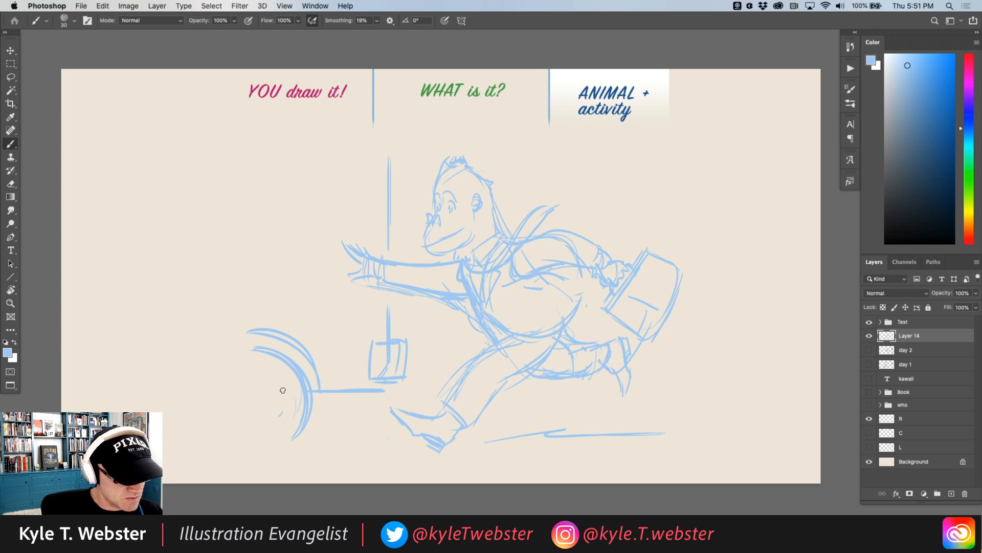
pyautogui.moveTo(282, 416)
pyautogui.mouseDown()
pyautogui.moveTo(278, 392)
pyautogui.moveTo(261, 378)
pyautogui.mouseUp()
pyautogui.moveTo(387, 323)
pyautogui.mouseDown()
pyautogui.moveTo(318, 324)
pyautogui.moveTo(384, 326)
pyautogui.mouseUp()
pyautogui.moveTo(389, 190); pyautogui.dragTo(293, 193)
pyautogui.moveTo(343, 265); pyautogui.dragTo(346, 268)
# Lower the sketch layer's opacity to 40% and add a new empty layer above it.
pyautogui.click(953, 295)
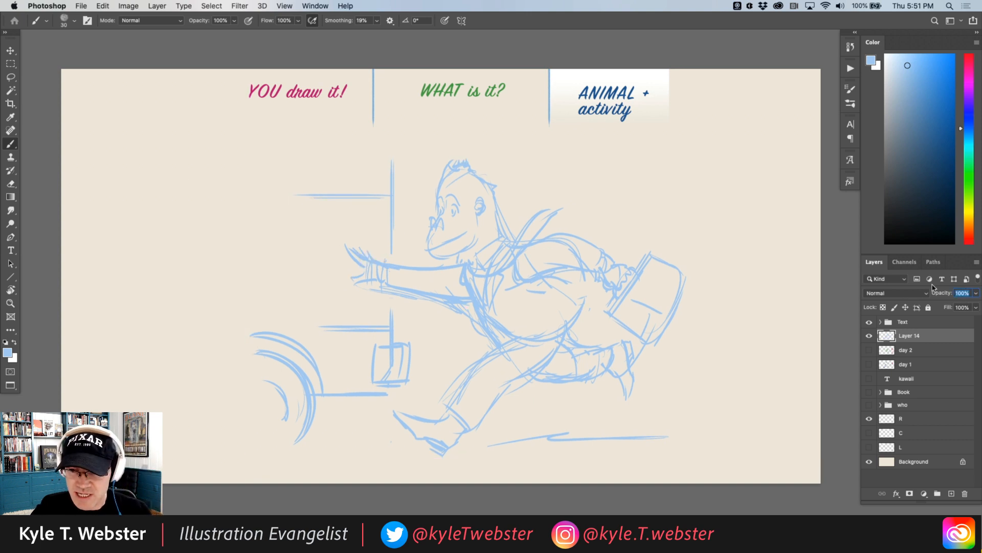
pyautogui.write('40')
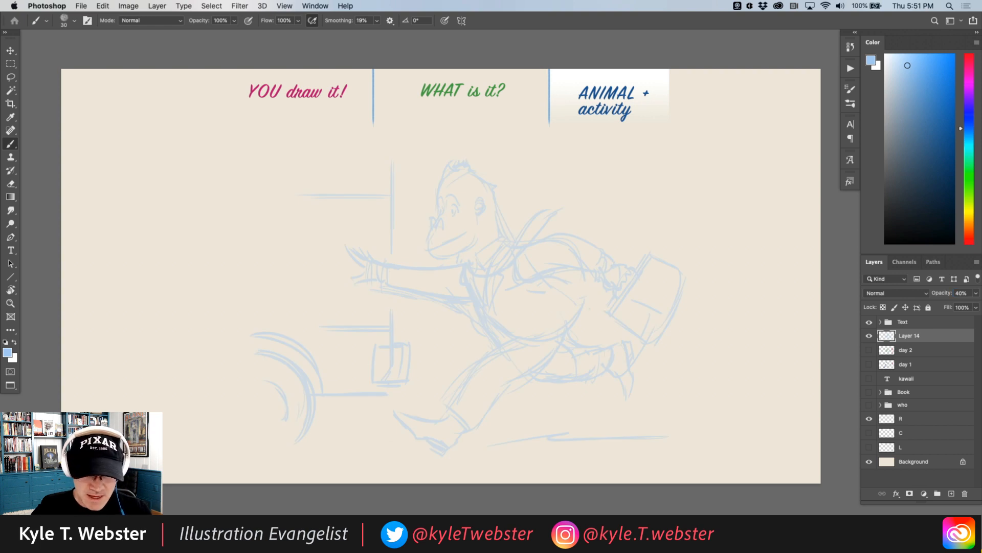
pyautogui.click(952, 493)
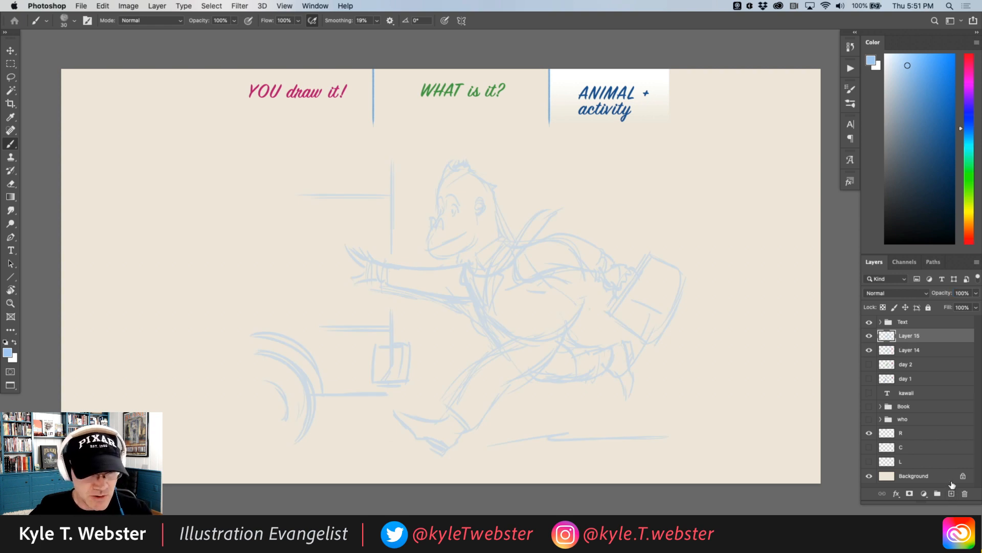
# Sample the dark blue of the "ANIMAL + activity" heading and ink the gorilla's face, ear and head outline over the sketch.
pyautogui.keyDown('alt'); pyautogui.click(600, 82); pyautogui.keyUp('alt')
pyautogui.scroll(1, 421, 183)
pyautogui.moveTo(471, 221)
pyautogui.mouseDown()
pyautogui.moveTo(449, 217)
pyautogui.moveTo(455, 222)
pyautogui.moveTo(453, 202)
pyautogui.moveTo(429, 269)
pyautogui.moveTo(481, 249)
pyautogui.mouseUp()
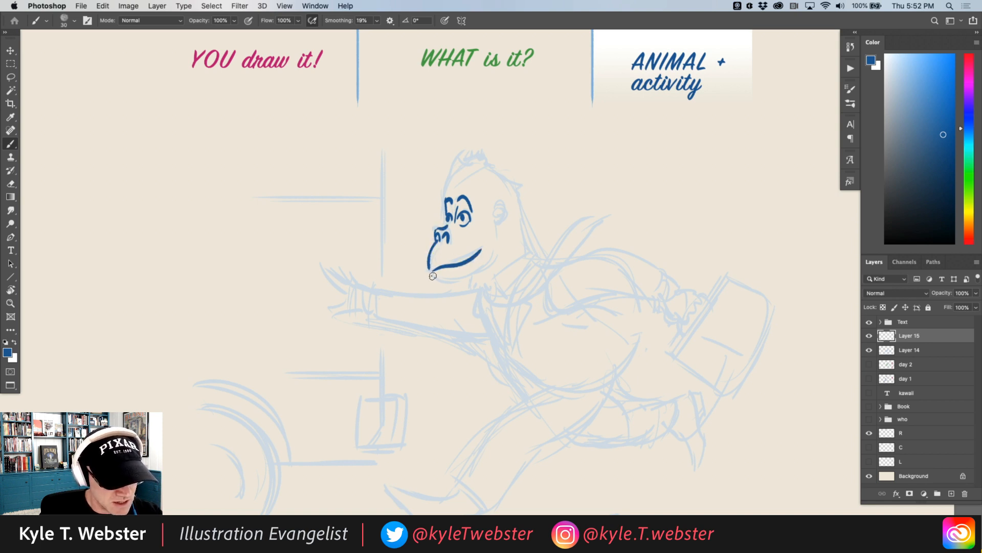
pyautogui.moveTo(431, 274)
pyautogui.mouseDown()
pyautogui.moveTo(468, 279)
pyautogui.moveTo(486, 263)
pyautogui.mouseUp()
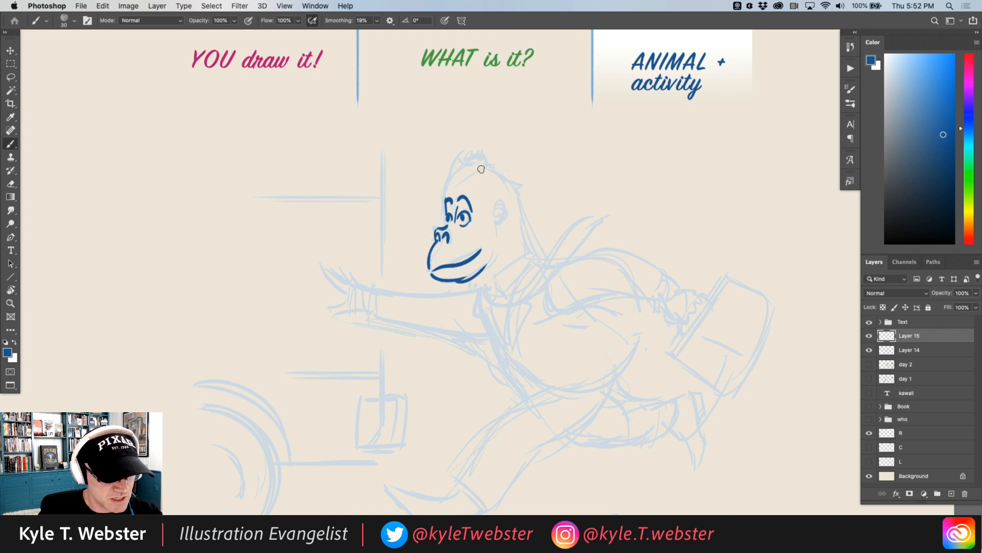
pyautogui.moveTo(444, 209)
pyautogui.mouseDown()
pyautogui.moveTo(457, 167)
pyautogui.moveTo(511, 218)
pyautogui.moveTo(495, 221)
pyautogui.moveTo(497, 240)
pyautogui.mouseUp()
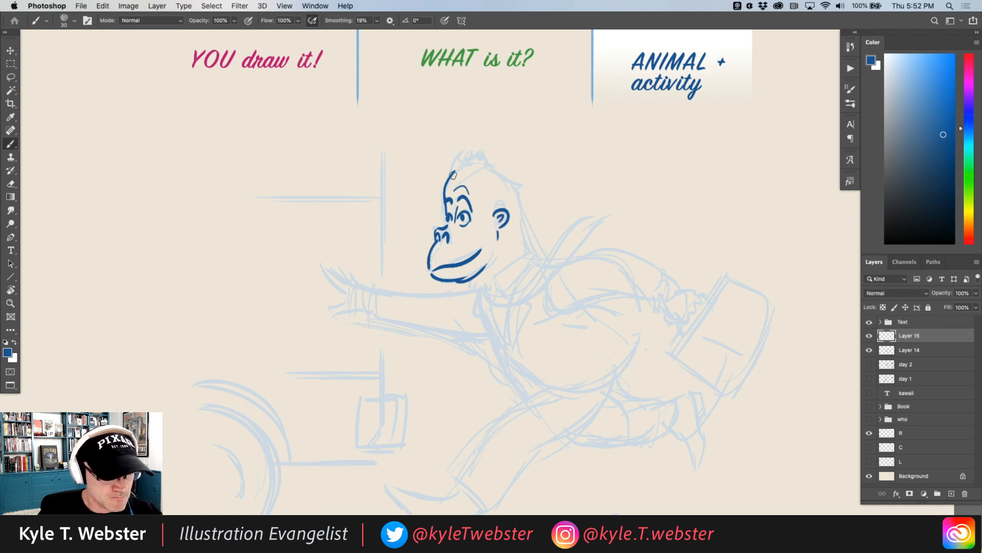
pyautogui.moveTo(452, 170)
pyautogui.mouseDown()
pyautogui.moveTo(472, 156)
pyautogui.moveTo(488, 167)
pyautogui.moveTo(492, 157)
pyautogui.moveTo(527, 207)
pyautogui.moveTo(531, 250)
pyautogui.mouseUp()
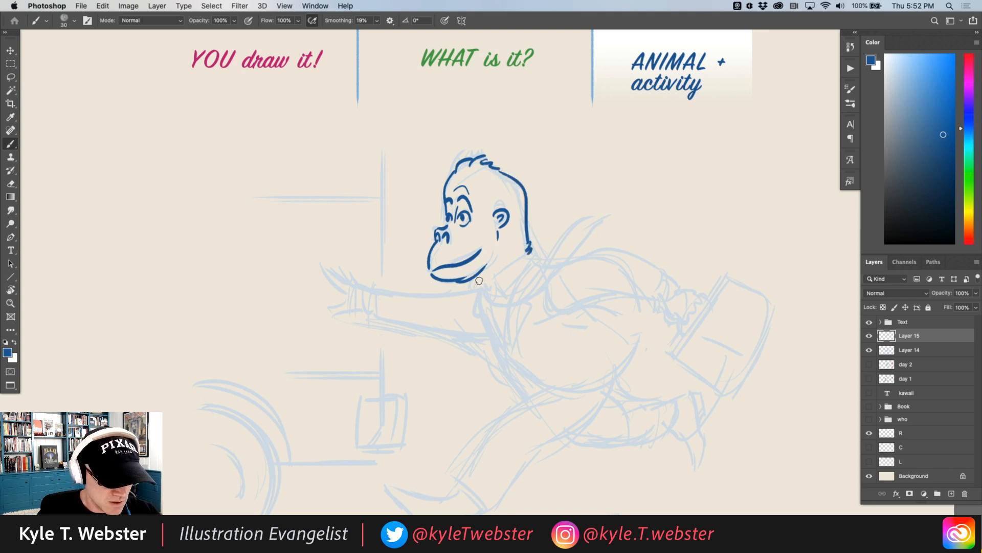
# Ink the gorilla's shirt collar and the knotted necktie flying back over the shoulder.
pyautogui.moveTo(478, 278); pyautogui.dragTo(482, 284)
pyautogui.moveTo(530, 250)
pyautogui.mouseDown()
pyautogui.moveTo(488, 283)
pyautogui.moveTo(504, 295)
pyautogui.moveTo(533, 255)
pyautogui.mouseUp()
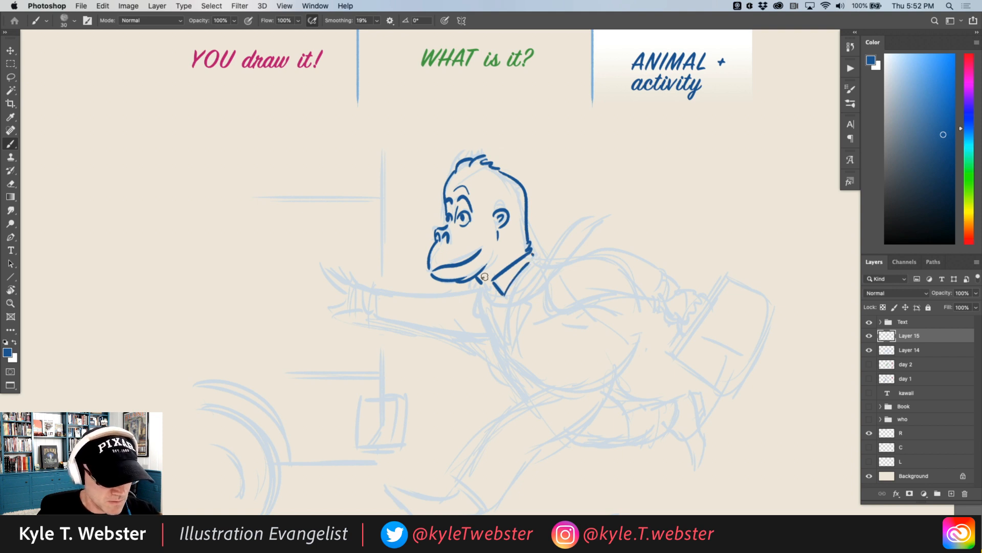
pyautogui.moveTo(486, 280)
pyautogui.mouseDown()
pyautogui.moveTo(489, 304)
pyautogui.moveTo(492, 283)
pyautogui.moveTo(489, 299)
pyautogui.moveTo(583, 227)
pyautogui.mouseUp()
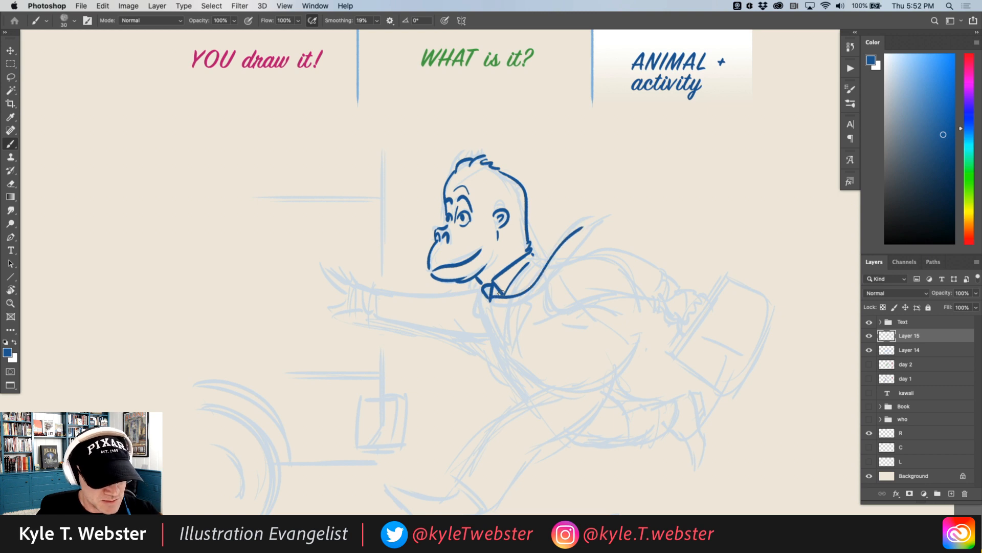
pyautogui.moveTo(491, 301)
pyautogui.mouseDown()
pyautogui.moveTo(535, 305)
pyautogui.moveTo(594, 234)
pyautogui.moveTo(583, 243)
pyautogui.moveTo(585, 226)
pyautogui.moveTo(576, 258)
pyautogui.moveTo(516, 293)
pyautogui.mouseUp()
pyautogui.moveTo(534, 255); pyautogui.dragTo(545, 256)
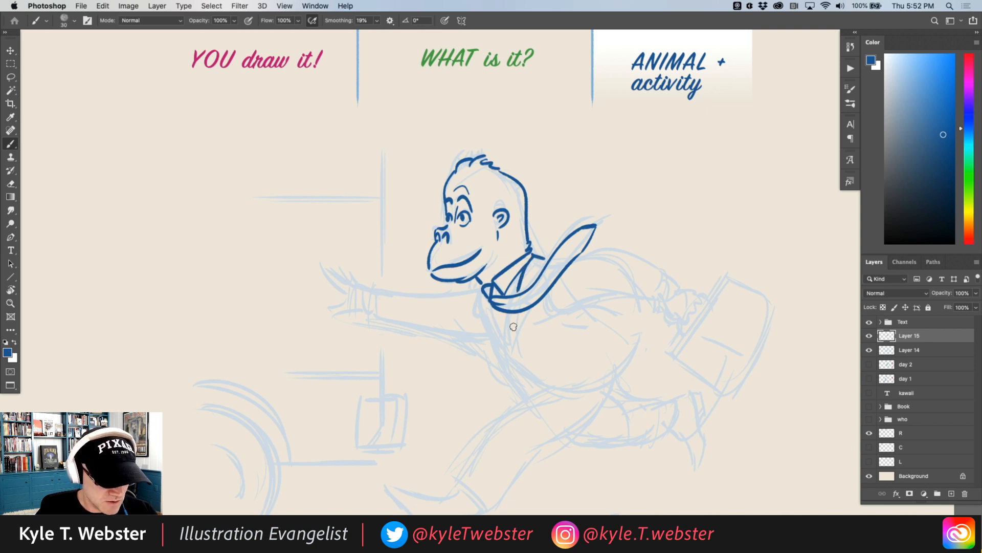
# Ink the jacket's rounded front and belly with its lapel line, two buttons and the pointed rear hem.
pyautogui.moveTo(515, 311)
pyautogui.mouseDown()
pyautogui.moveTo(512, 356)
pyautogui.moveTo(504, 339)
pyautogui.moveTo(533, 375)
pyautogui.moveTo(638, 353)
pyautogui.mouseUp()
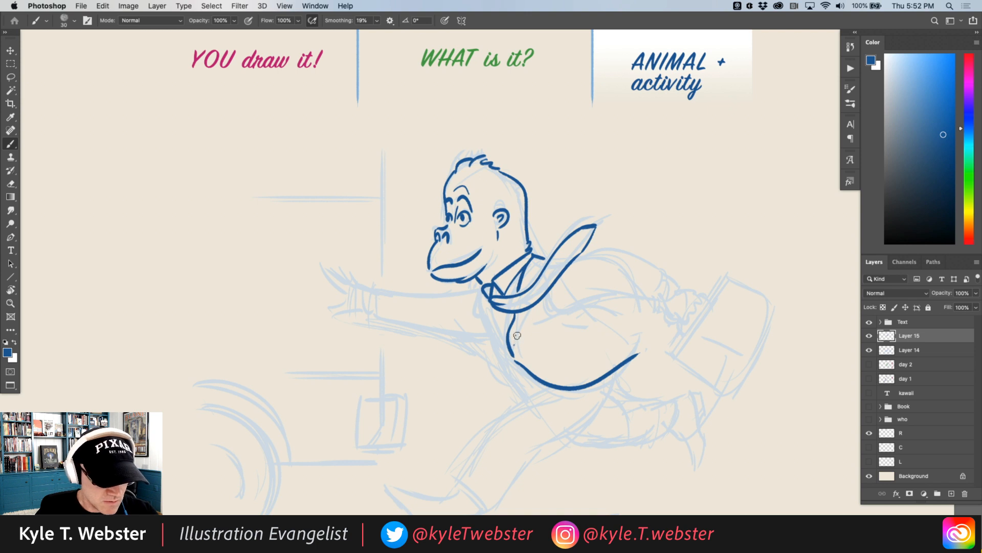
pyautogui.moveTo(514, 345); pyautogui.dragTo(532, 314)
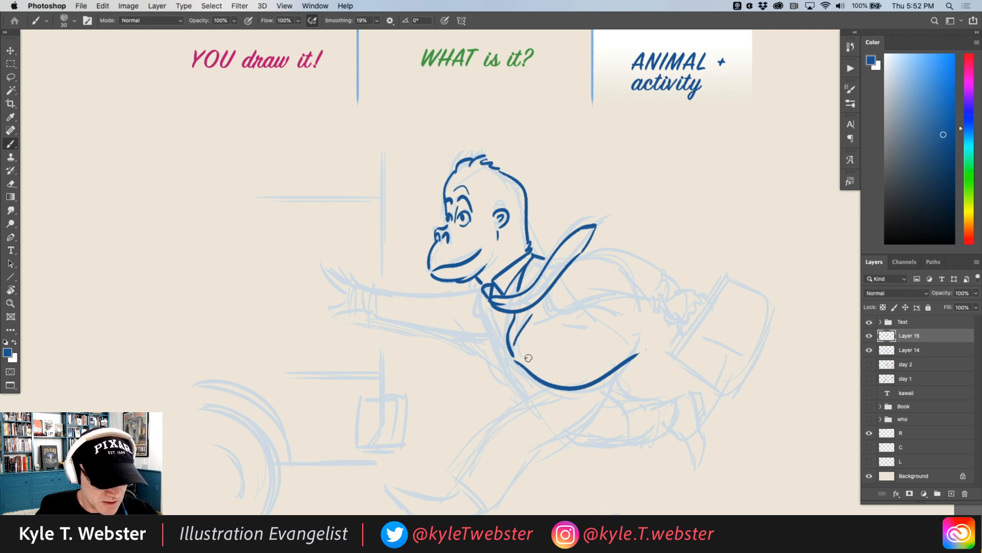
pyautogui.click(544, 369)
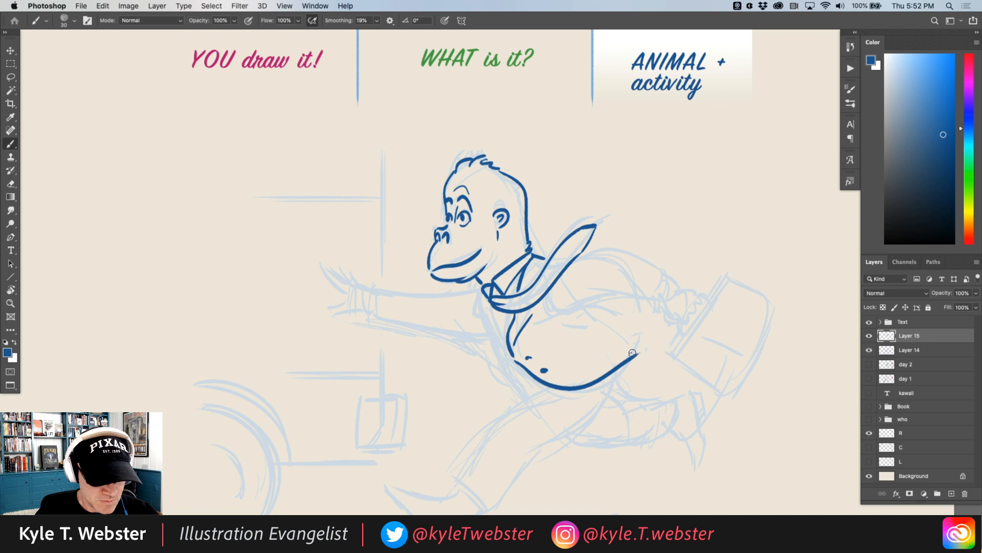
pyautogui.moveTo(637, 352)
pyautogui.mouseDown()
pyautogui.moveTo(598, 337)
pyautogui.moveTo(583, 309)
pyautogui.mouseUp()
# Ink the trailing arm with its sleeve and cuff, and the hand gripping the briefcase.
pyautogui.moveTo(572, 266)
pyautogui.mouseDown()
pyautogui.moveTo(609, 256)
pyautogui.moveTo(668, 277)
pyautogui.moveTo(647, 296)
pyautogui.moveTo(559, 308)
pyautogui.moveTo(546, 295)
pyautogui.mouseUp()
pyautogui.moveTo(631, 275); pyautogui.dragTo(622, 278)
pyautogui.moveTo(629, 279)
pyautogui.mouseDown()
pyautogui.moveTo(617, 282)
pyautogui.moveTo(674, 289)
pyautogui.moveTo(656, 296)
pyautogui.moveTo(676, 317)
pyautogui.moveTo(694, 293)
pyautogui.moveTo(680, 283)
pyautogui.mouseUp()
pyautogui.moveTo(675, 321)
pyautogui.mouseDown()
pyautogui.moveTo(670, 333)
pyautogui.moveTo(679, 330)
pyautogui.mouseUp()
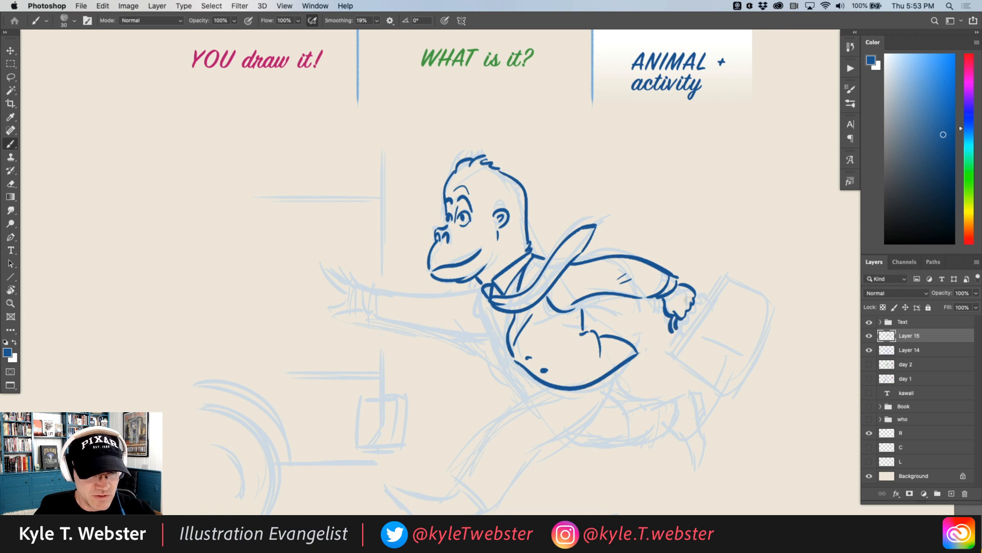
pyautogui.moveTo(695, 290)
pyautogui.mouseDown()
pyautogui.moveTo(705, 287)
pyautogui.moveTo(664, 350)
pyautogui.moveTo(721, 381)
pyautogui.moveTo(756, 297)
pyautogui.moveTo(709, 286)
pyautogui.moveTo(688, 321)
pyautogui.moveTo(698, 357)
pyautogui.moveTo(727, 334)
pyautogui.moveTo(666, 346)
pyautogui.mouseUp()
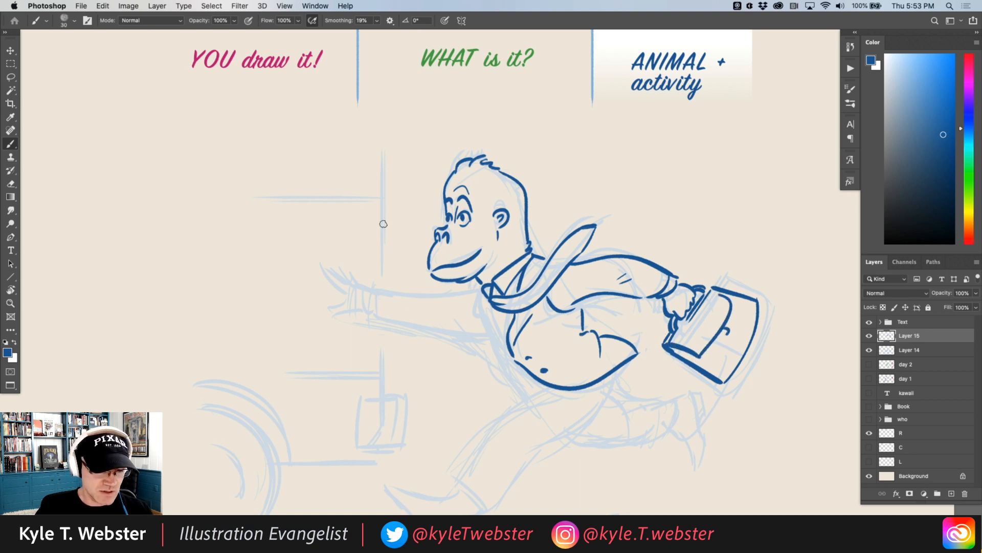
# Ink the front trouser leg and far jacket edge, plus the outstretched arm with its cuff and hand.
pyautogui.moveTo(606, 379)
pyautogui.mouseDown()
pyautogui.moveTo(591, 419)
pyautogui.moveTo(496, 501)
pyautogui.moveTo(461, 471)
pyautogui.moveTo(550, 391)
pyautogui.moveTo(524, 390)
pyautogui.moveTo(515, 367)
pyautogui.moveTo(522, 392)
pyautogui.mouseUp()
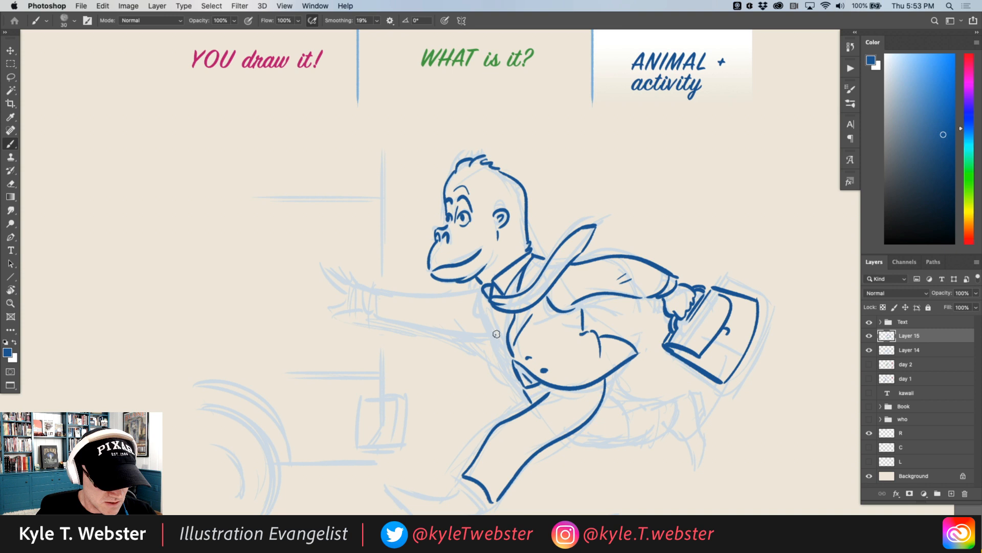
pyautogui.moveTo(507, 344)
pyautogui.mouseDown()
pyautogui.moveTo(492, 308)
pyautogui.moveTo(474, 313)
pyautogui.mouseUp()
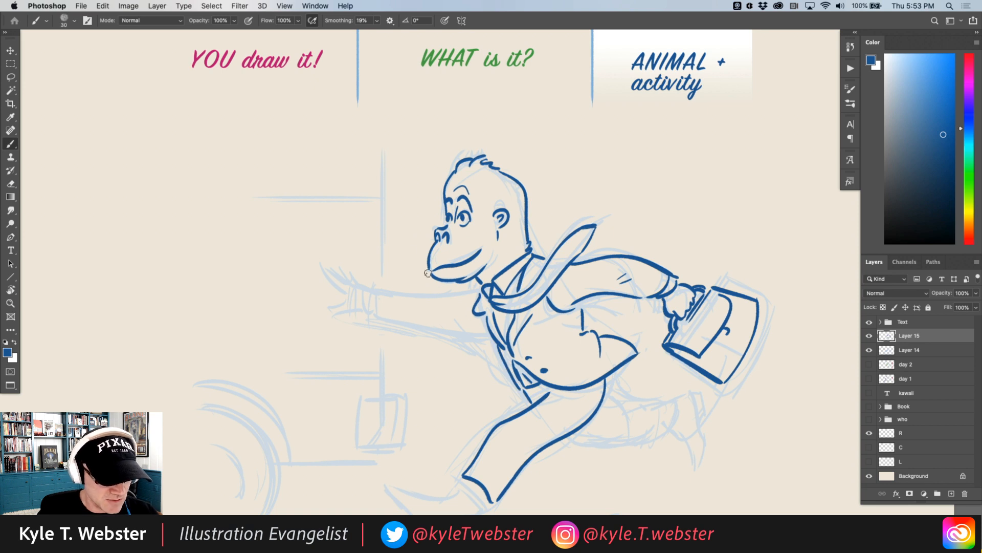
pyautogui.moveTo(477, 292)
pyautogui.mouseDown()
pyautogui.moveTo(385, 295)
pyautogui.moveTo(392, 319)
pyautogui.moveTo(464, 327)
pyautogui.mouseUp()
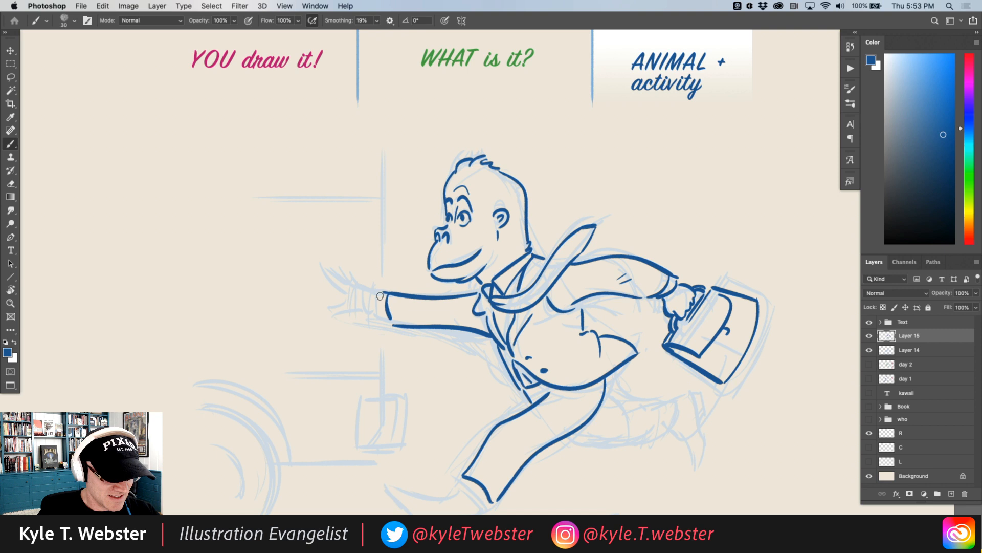
pyautogui.moveTo(382, 297)
pyautogui.mouseDown()
pyautogui.moveTo(382, 316)
pyautogui.moveTo(349, 320)
pyautogui.moveTo(363, 313)
pyautogui.moveTo(343, 277)
pyautogui.moveTo(364, 290)
pyautogui.moveTo(360, 283)
pyautogui.moveTo(352, 296)
pyautogui.mouseUp()
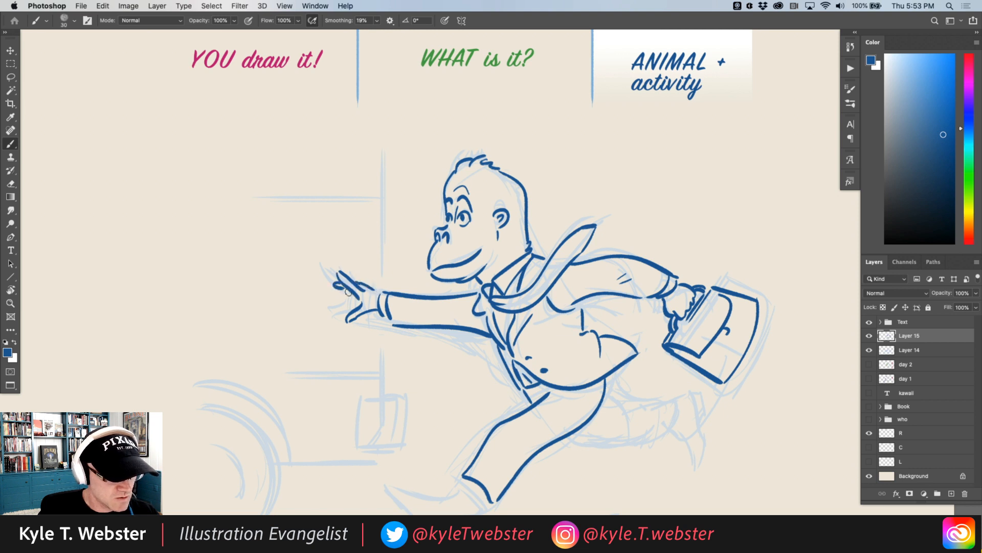
# Ink the front foot's ankle and pointed shoe, including the tied laces.
pyautogui.moveTo(322, 324); pyautogui.dragTo(291, 272)
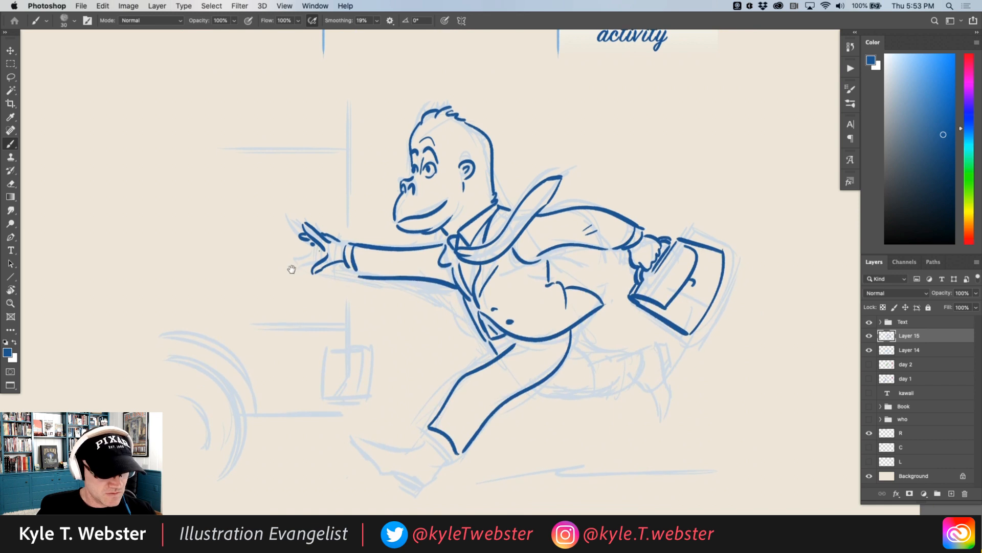
pyautogui.moveTo(434, 433)
pyautogui.mouseDown()
pyautogui.moveTo(414, 439)
pyautogui.moveTo(436, 460)
pyautogui.moveTo(359, 431)
pyautogui.moveTo(396, 471)
pyautogui.moveTo(434, 483)
pyautogui.moveTo(394, 469)
pyautogui.mouseUp()
pyautogui.moveTo(329, 383); pyautogui.dragTo(263, 370)
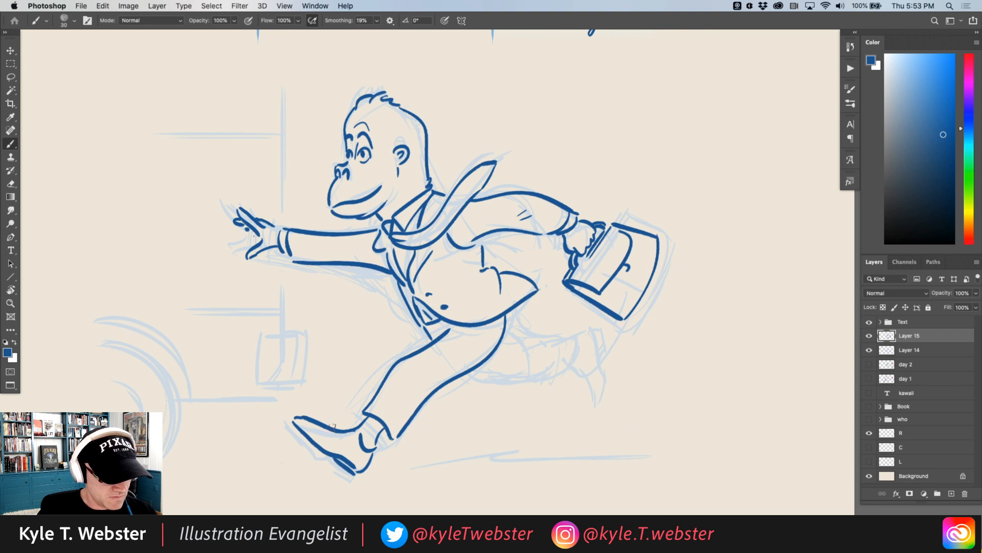
pyautogui.moveTo(313, 423)
pyautogui.mouseDown()
pyautogui.moveTo(351, 435)
pyautogui.moveTo(334, 436)
pyautogui.moveTo(344, 409)
pyautogui.mouseUp()
pyautogui.moveTo(348, 429); pyautogui.dragTo(332, 418)
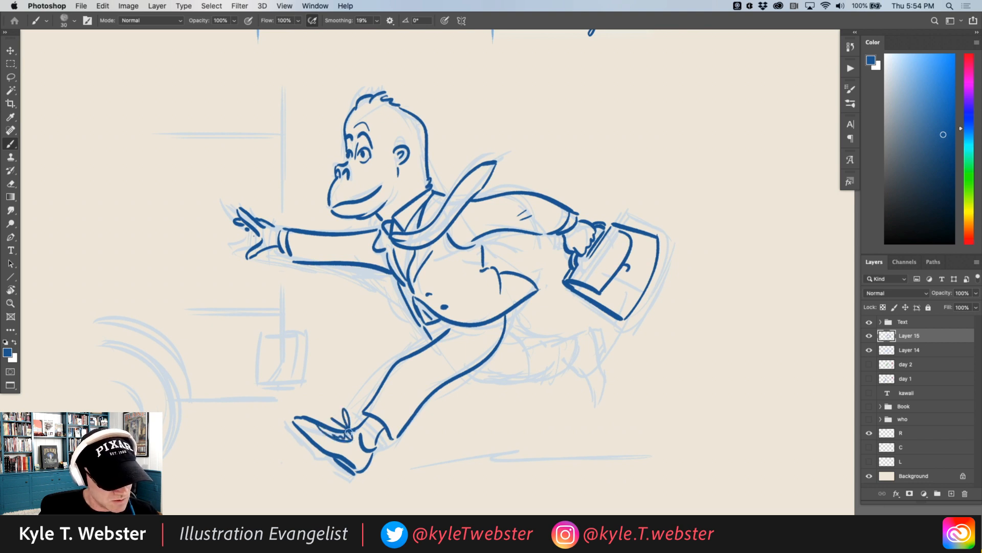
# Ink the raised back leg with its shoe, and a zigzag ground line beneath the gorilla.
pyautogui.moveTo(344, 349); pyautogui.dragTo(288, 352)
pyautogui.moveTo(409, 380); pyautogui.dragTo(501, 354)
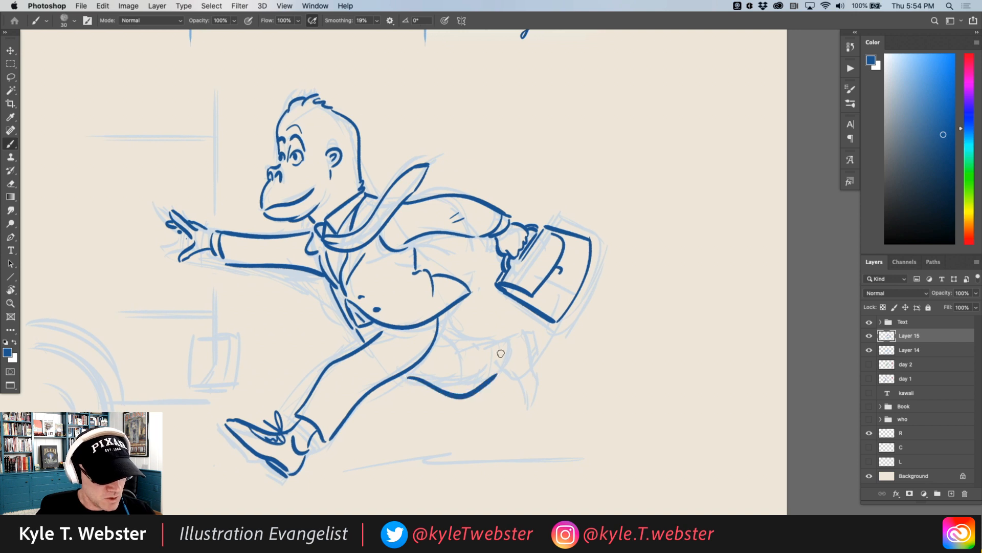
pyautogui.moveTo(437, 336)
pyautogui.mouseDown()
pyautogui.moveTo(463, 365)
pyautogui.moveTo(492, 346)
pyautogui.moveTo(489, 373)
pyautogui.moveTo(519, 337)
pyautogui.moveTo(528, 376)
pyautogui.moveTo(519, 404)
pyautogui.moveTo(496, 368)
pyautogui.moveTo(508, 367)
pyautogui.mouseUp()
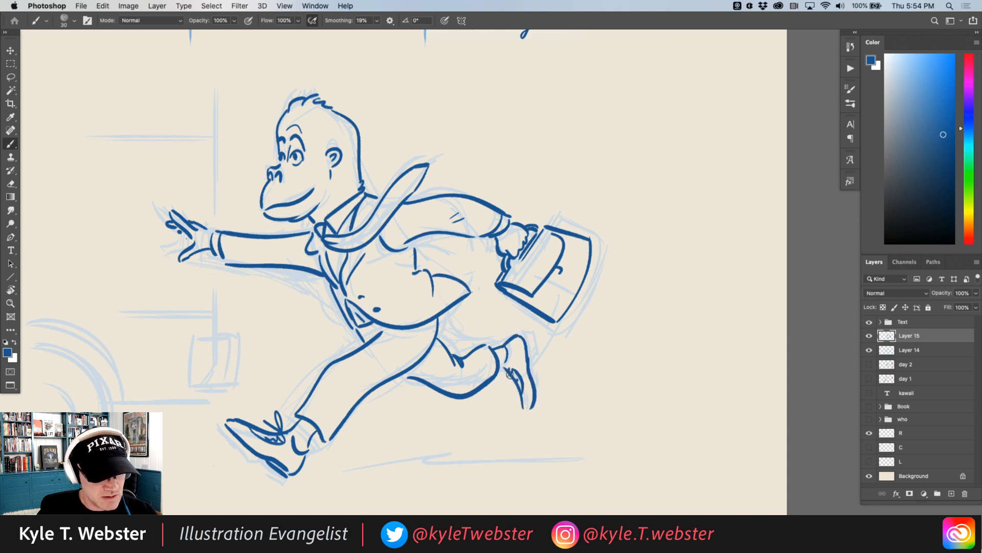
pyautogui.moveTo(248, 393)
pyautogui.mouseDown()
pyautogui.moveTo(318, 382)
pyautogui.moveTo(342, 357)
pyautogui.mouseUp()
pyautogui.moveTo(439, 440); pyautogui.dragTo(654, 425)
# Ink the vehicle's straight vertical rear edge behind the outstretched arm, with the small box at its lower end.
pyautogui.moveTo(333, 381); pyautogui.dragTo(492, 392)
pyautogui.moveTo(389, 327); pyautogui.dragTo(419, 374)
pyautogui.moveTo(487, 120); pyautogui.dragTo(486, 237)
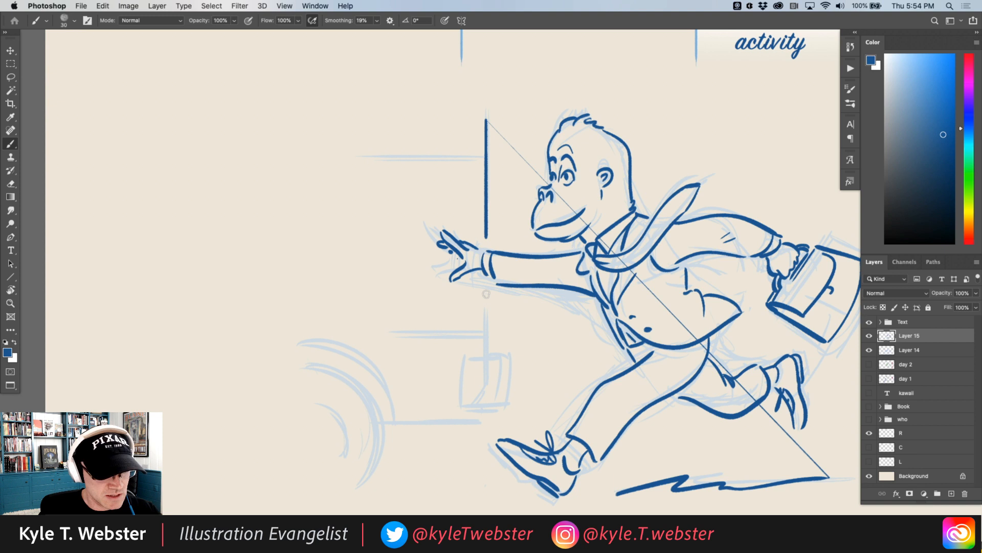
pyautogui.press('super+z')
pyautogui.moveTo(486, 127); pyautogui.dragTo(489, 242)
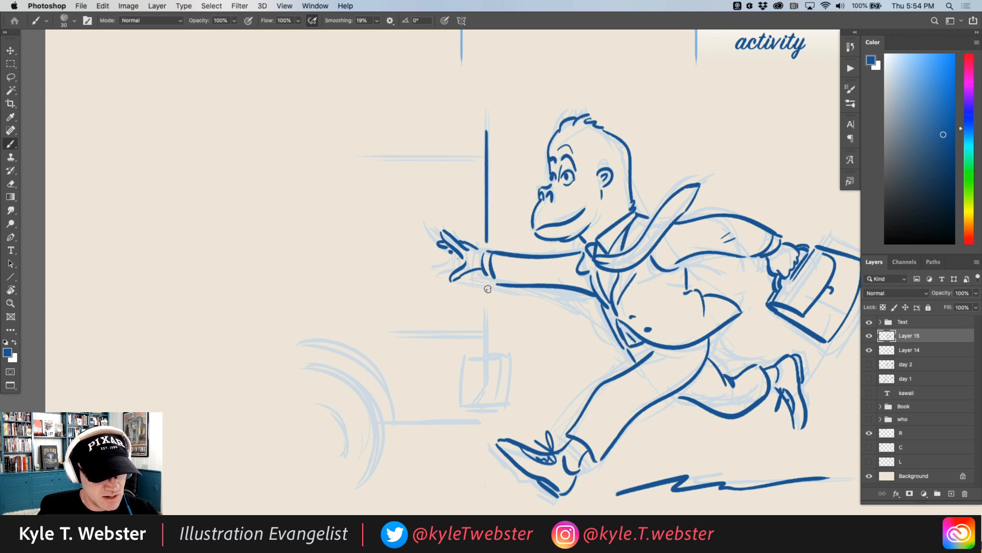
pyautogui.moveTo(487, 289)
pyautogui.mouseDown()
pyautogui.moveTo(487, 353)
pyautogui.moveTo(499, 354)
pyautogui.moveTo(472, 398)
pyautogui.mouseUp()
# Ink the vehicle's lower edge and arched fender, along with the rear wheel's outer and inner curves.
pyautogui.moveTo(465, 357)
pyautogui.mouseDown()
pyautogui.moveTo(466, 391)
pyautogui.moveTo(485, 416)
pyautogui.moveTo(390, 410)
pyautogui.moveTo(379, 379)
pyautogui.moveTo(303, 339)
pyautogui.mouseUp()
pyautogui.moveTo(359, 478)
pyautogui.mouseDown()
pyautogui.moveTo(348, 366)
pyautogui.moveTo(307, 350)
pyautogui.mouseUp()
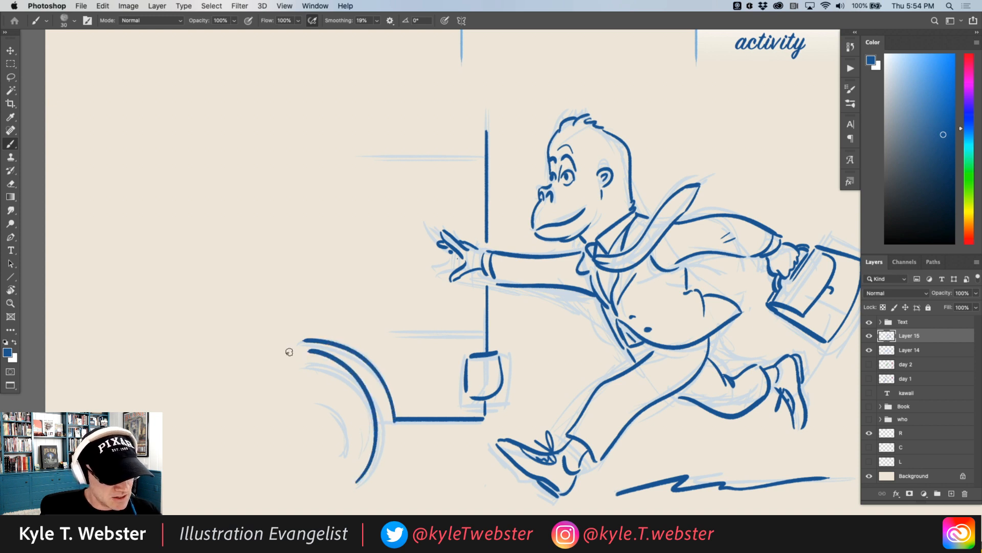
pyautogui.moveTo(336, 446); pyautogui.dragTo(321, 401)
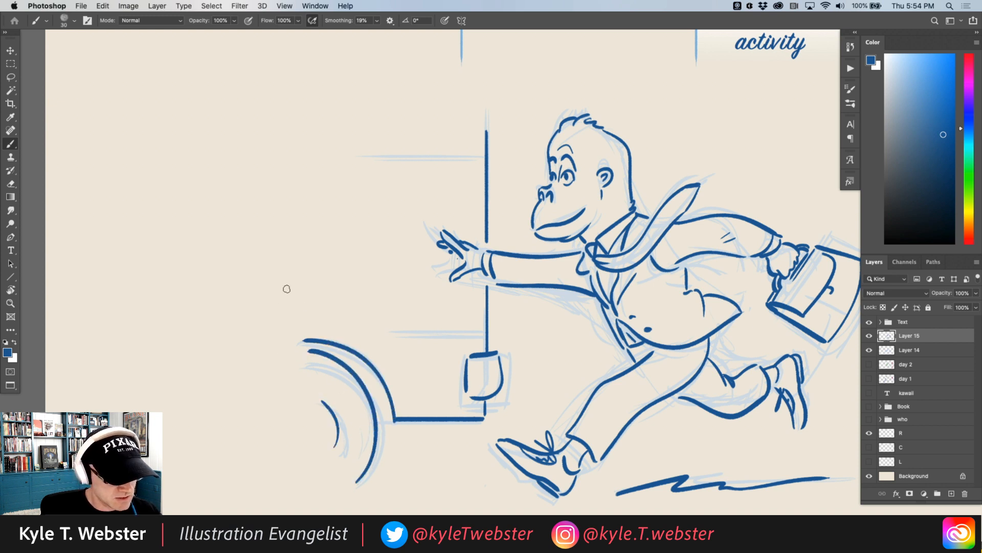
# Ink the two horizontal body lines extending forward from the vehicle's vertical rear edge.
pyautogui.moveTo(484, 335); pyautogui.dragTo(376, 337)
pyautogui.hotkey('ctrl', 'z')
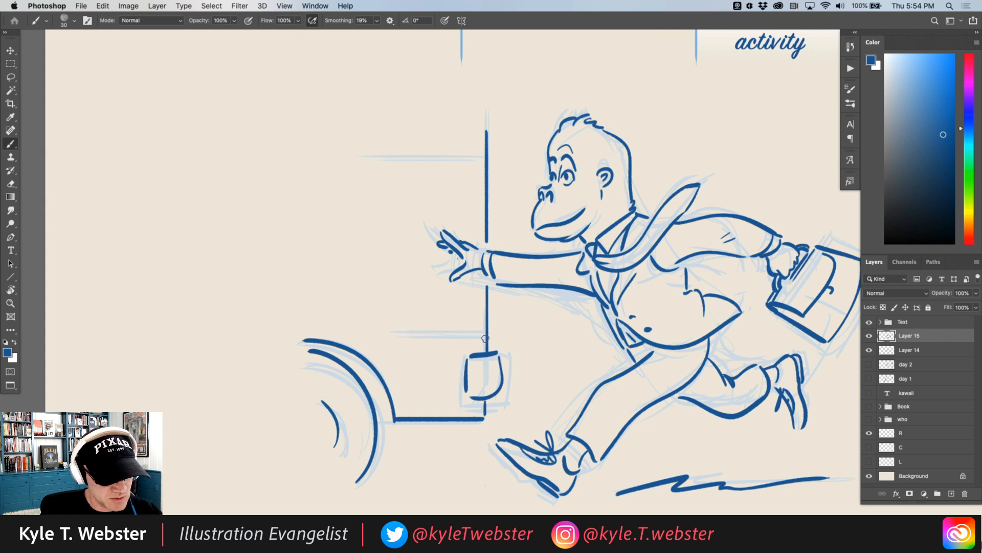
pyautogui.moveTo(485, 338); pyautogui.dragTo(392, 337)
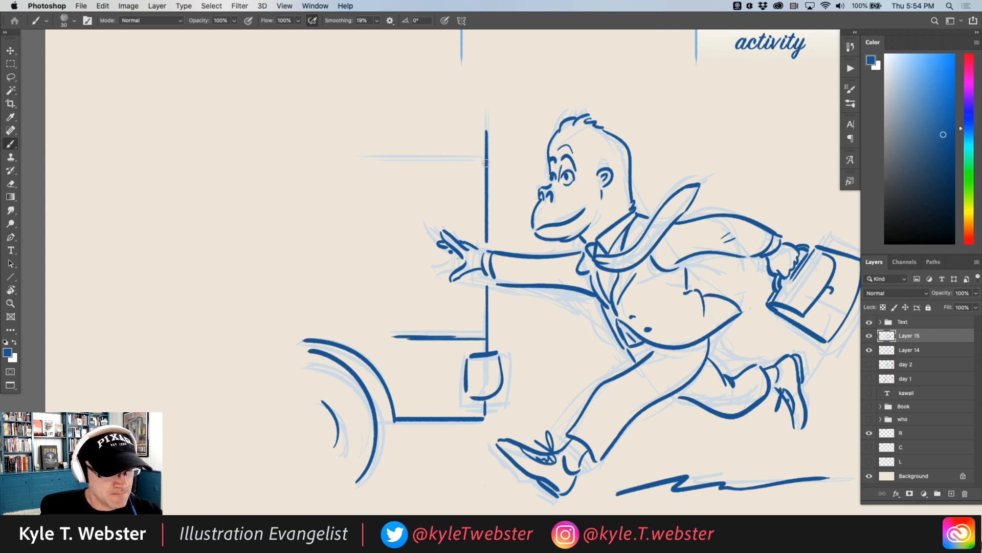
pyautogui.moveTo(485, 163); pyautogui.dragTo(450, 163)
# Add curved detail strokes to the wheel hub and draw a dust cloud puffing up behind the rear wheel.
pyautogui.scroll(-5, 331, 213)
pyautogui.hscroll(2, 331, 213)
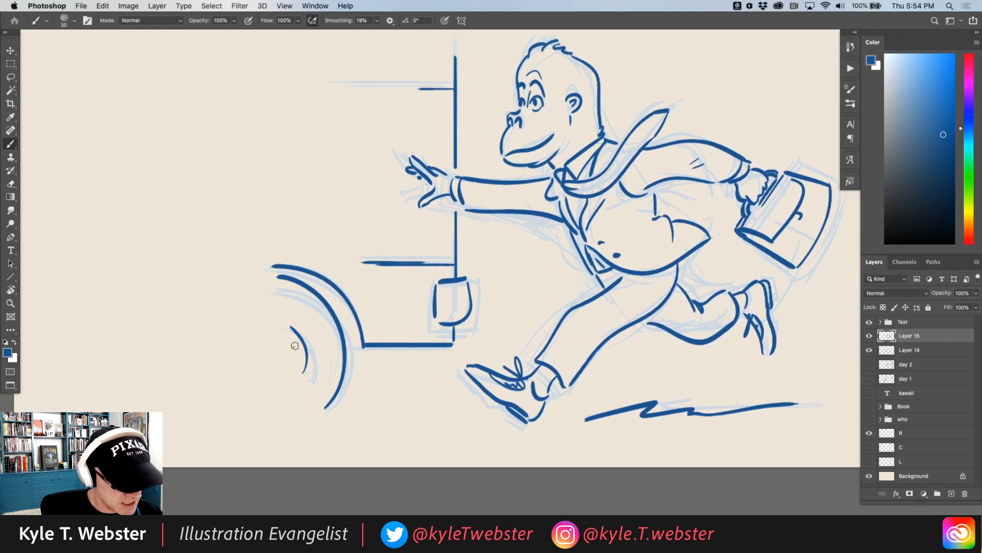
pyautogui.moveTo(295, 345); pyautogui.dragTo(287, 370)
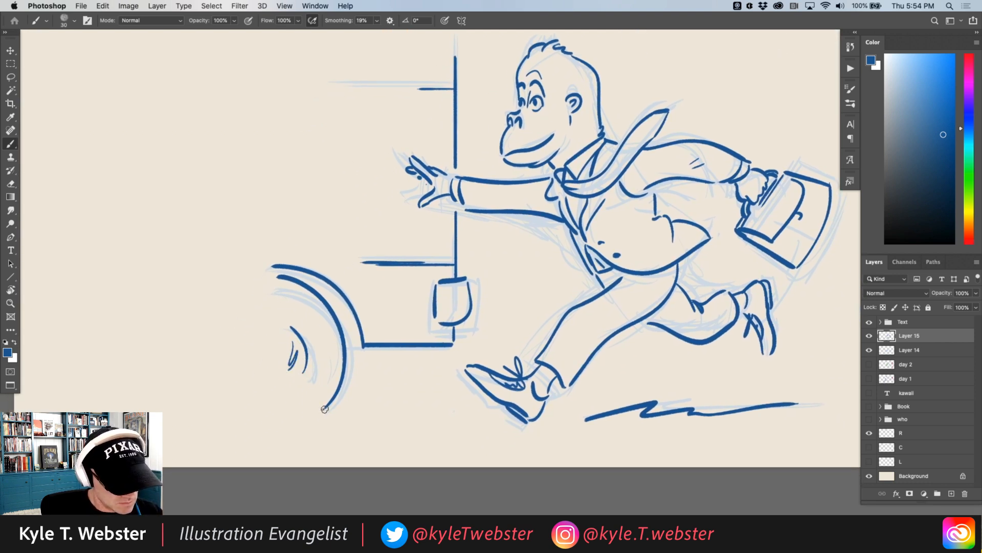
pyautogui.moveTo(296, 422)
pyautogui.mouseDown()
pyautogui.moveTo(390, 378)
pyautogui.moveTo(426, 384)
pyautogui.moveTo(413, 405)
pyautogui.mouseUp()
pyautogui.moveTo(432, 409); pyautogui.dragTo(389, 419)
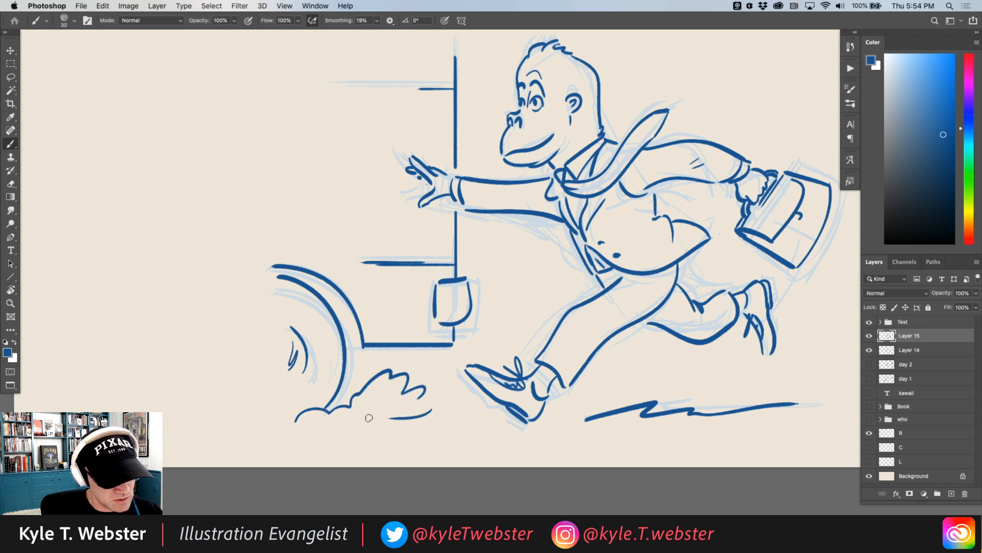
pyautogui.moveTo(357, 377); pyautogui.dragTo(361, 367)
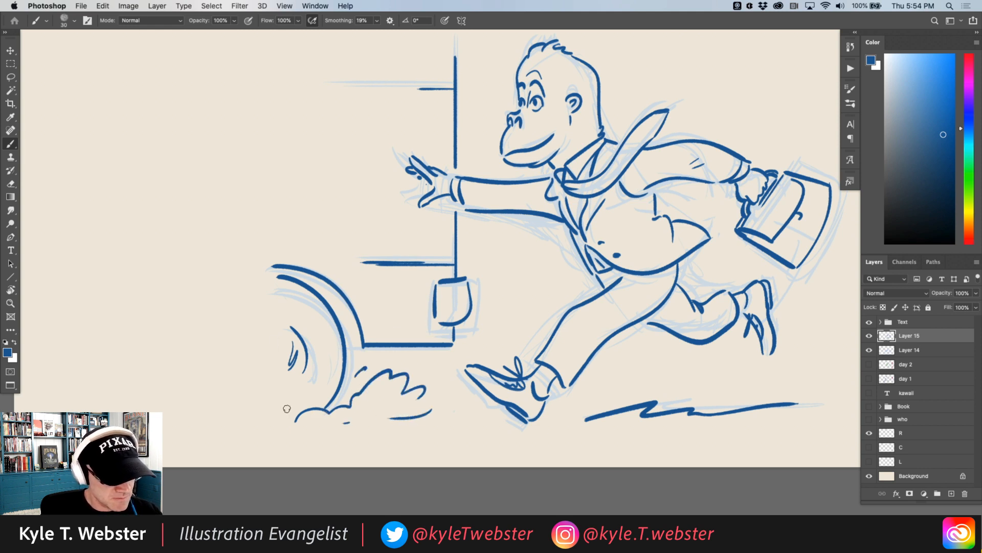
pyautogui.moveTo(287, 409); pyautogui.dragTo(263, 412)
# Add two short dashes at the trailing end of the ground line beneath the gorilla.
pyautogui.moveTo(377, 347); pyautogui.dragTo(235, 345)
pyautogui.moveTo(663, 403); pyautogui.dragTo(656, 407)
pyautogui.moveTo(677, 403); pyautogui.dragTo(669, 406)
# Add fold lines to the front trouser leg, the outstretched sleeve and the front of the jacket.
pyautogui.moveTo(379, 342); pyautogui.dragTo(389, 376)
pyautogui.moveTo(438, 352); pyautogui.dragTo(436, 404)
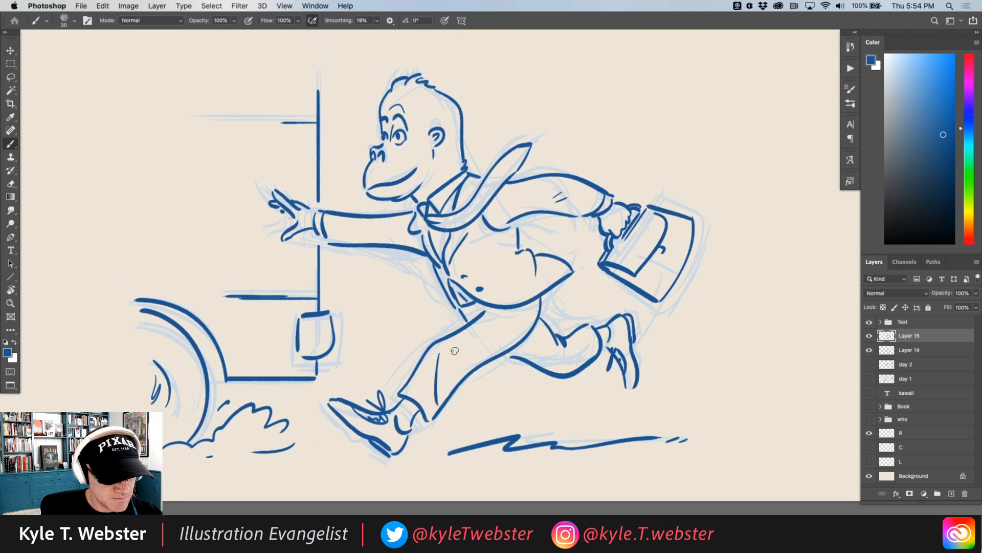
pyautogui.moveTo(450, 353); pyautogui.dragTo(450, 360)
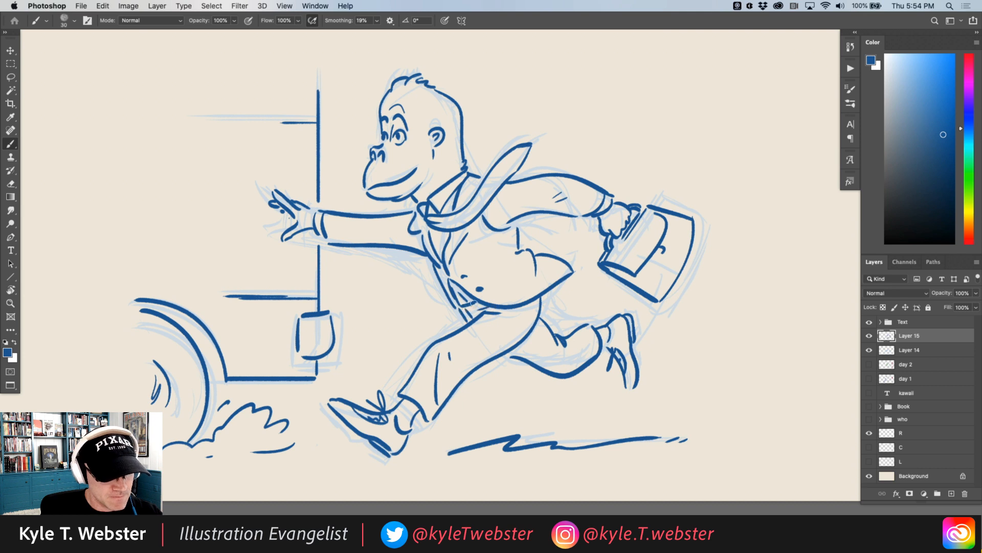
pyautogui.moveTo(367, 308); pyautogui.dragTo(320, 301)
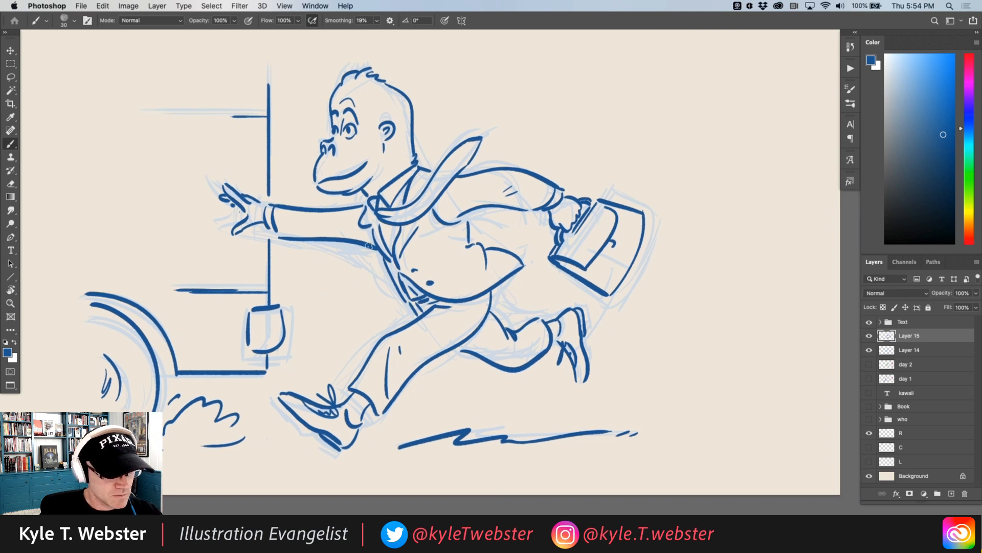
pyautogui.moveTo(271, 249); pyautogui.dragTo(244, 266)
pyautogui.moveTo(445, 267); pyautogui.dragTo(412, 282)
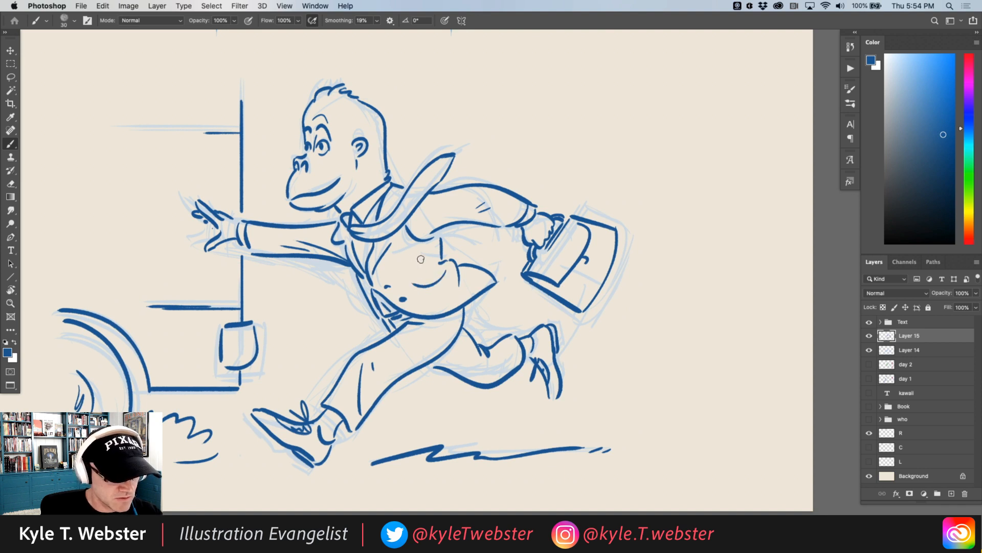
# Add a cheek crease at the corner of the gorilla's mouth, short dashes under the eye and wrinkle lines beside the eye and brow.
pyautogui.moveTo(327, 294); pyautogui.dragTo(307, 285)
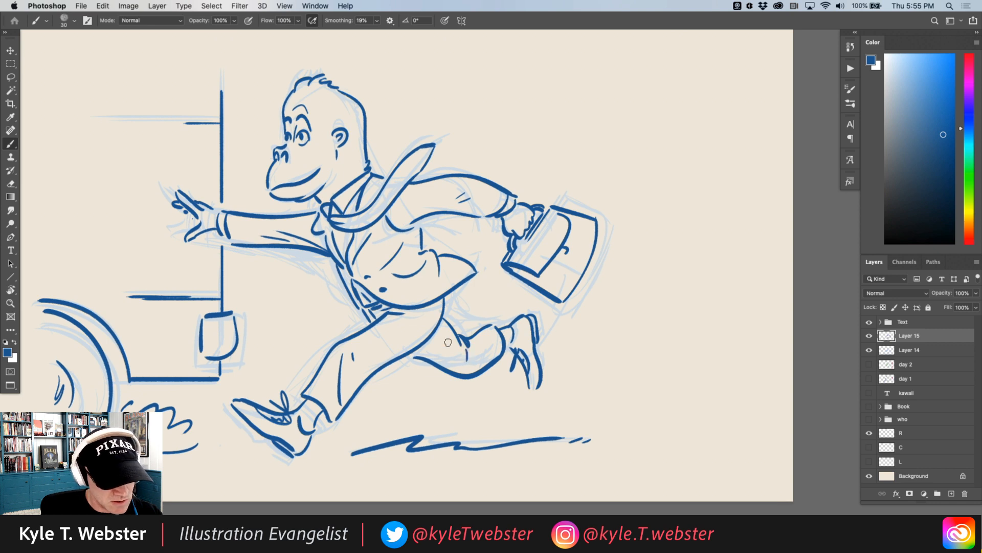
pyautogui.moveTo(370, 342); pyautogui.dragTo(343, 310)
pyautogui.moveTo(248, 313)
pyautogui.mouseDown()
pyautogui.moveTo(358, 342)
pyautogui.moveTo(384, 333)
pyautogui.mouseUp()
pyautogui.keyDown('alt'); pyautogui.click(338, 315); pyautogui.keyUp('alt')
pyautogui.keyDown('super'); pyautogui.click(442, 174); pyautogui.keyUp('super')
pyautogui.keyDown('super'); pyautogui.click(441, 174); pyautogui.keyUp('super')
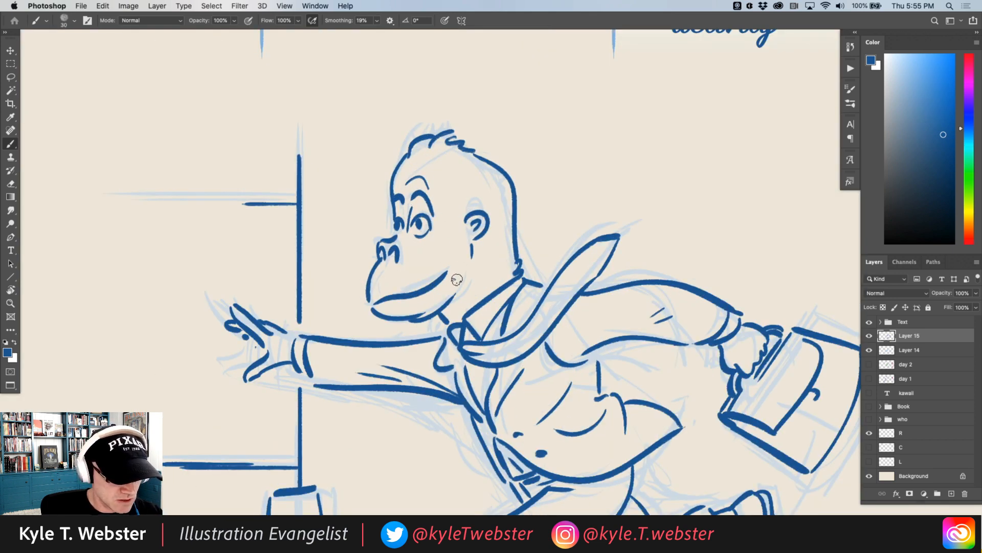
pyautogui.moveTo(457, 280)
pyautogui.mouseDown()
pyautogui.moveTo(444, 245)
pyautogui.moveTo(431, 252)
pyautogui.mouseUp()
pyautogui.moveTo(430, 248)
pyautogui.mouseDown()
pyautogui.moveTo(424, 252)
pyautogui.moveTo(444, 204)
pyautogui.mouseUp()
pyautogui.moveTo(444, 192)
pyautogui.mouseDown()
pyautogui.moveTo(434, 180)
pyautogui.moveTo(401, 181)
pyautogui.mouseUp()
# Draw three short accent dashes radiating in the space in front of the gorilla's forehead and eyes.
pyautogui.click(365, 167)
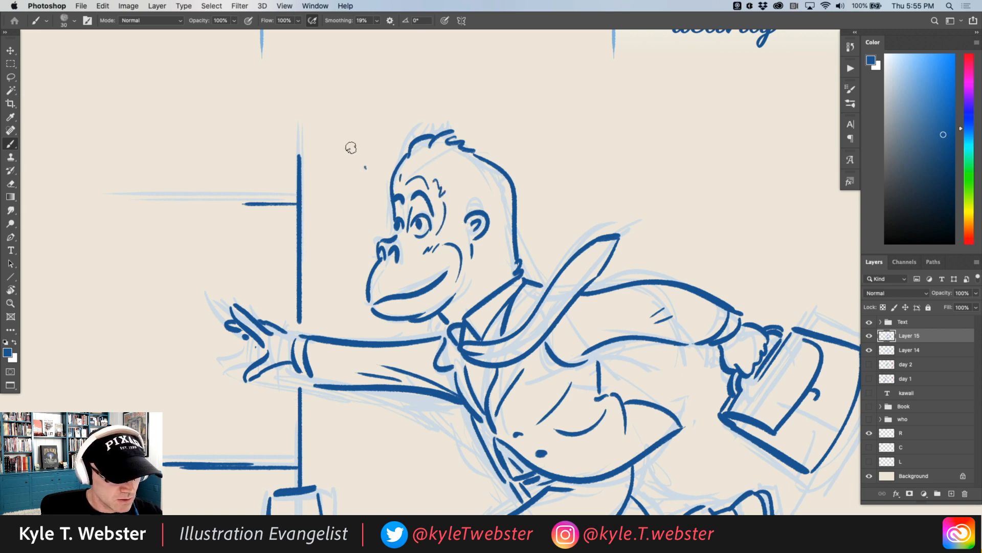
pyautogui.moveTo(351, 148); pyautogui.dragTo(348, 142)
pyautogui.moveTo(361, 190)
pyautogui.mouseDown()
pyautogui.moveTo(343, 178)
pyautogui.moveTo(340, 205)
pyautogui.mouseUp()
# Hide the faded light-blue sketch on Layer 14 so only the dark blue inking shows.
pyautogui.moveTo(321, 349)
pyautogui.mouseDown()
pyautogui.moveTo(267, 398)
pyautogui.moveTo(317, 314)
pyautogui.moveTo(340, 308)
pyautogui.mouseUp()
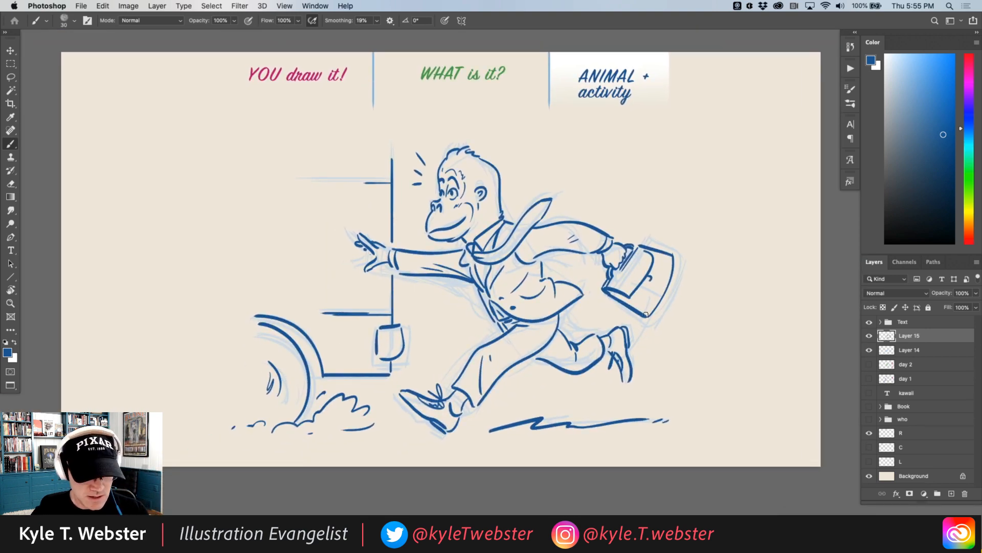
pyautogui.moveTo(211, 397); pyautogui.dragTo(236, 397)
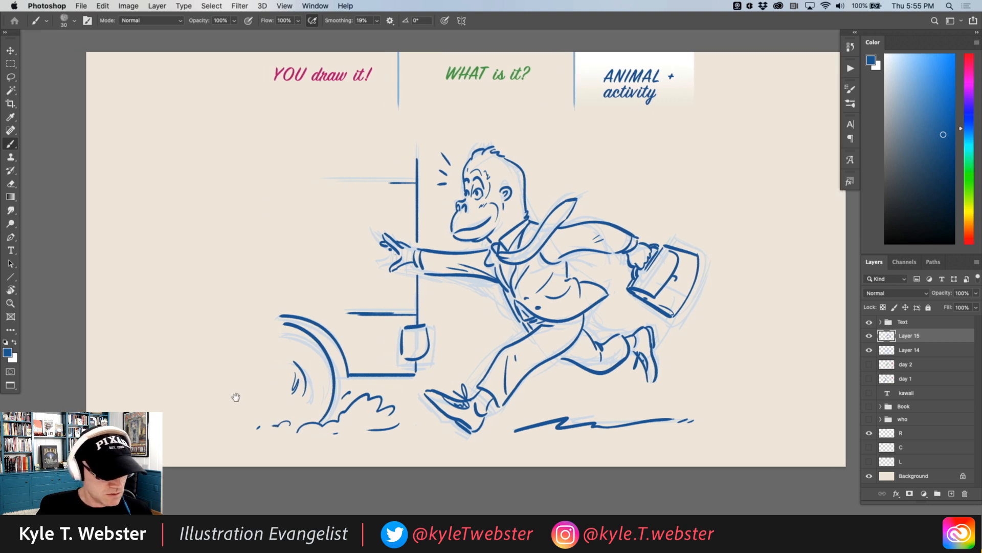
pyautogui.click(869, 350)
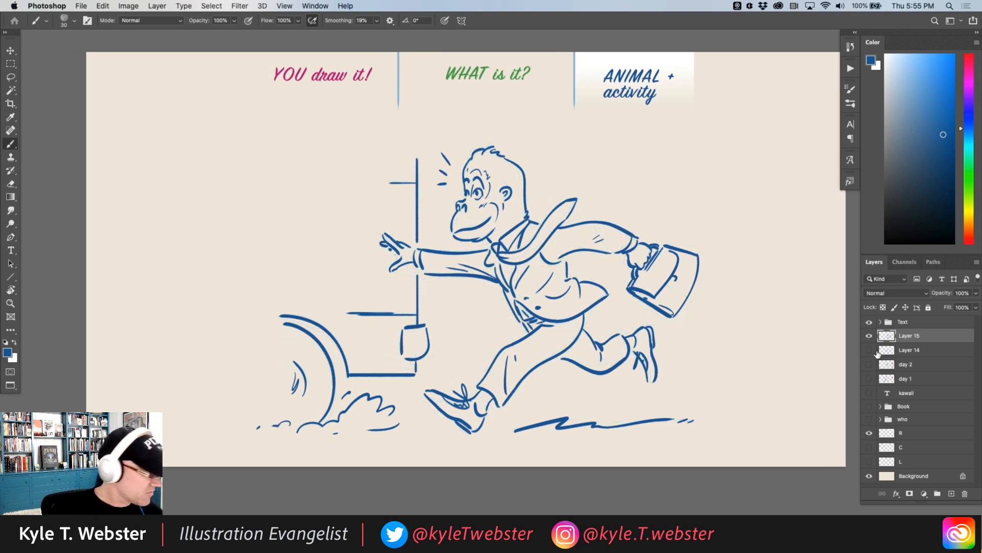